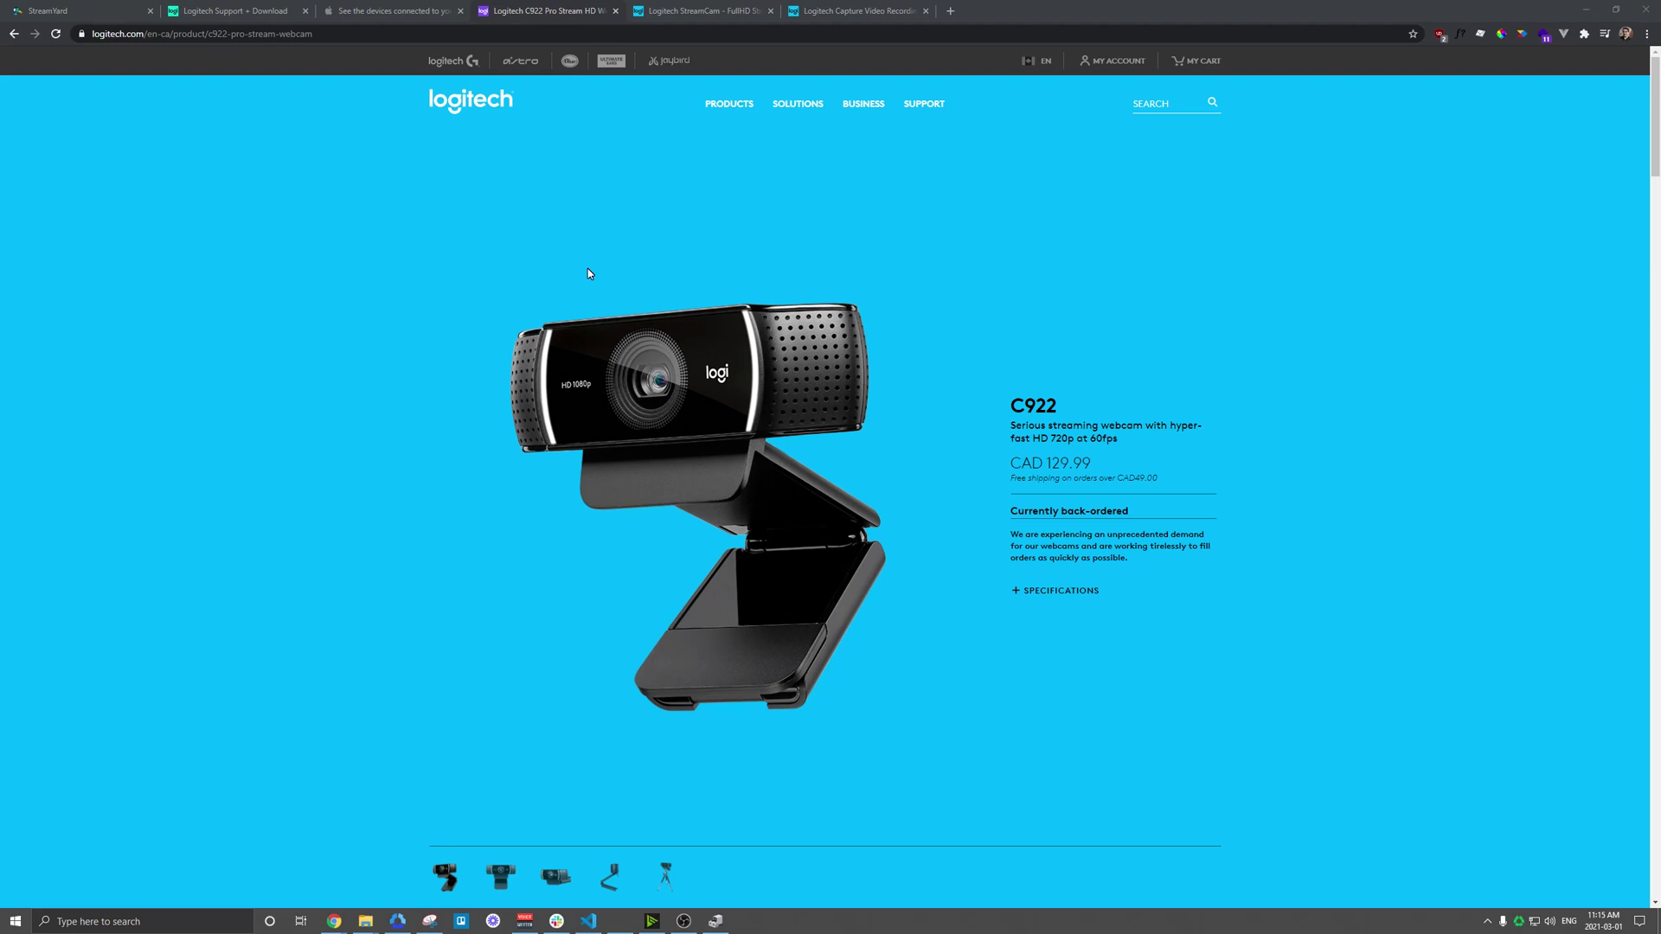
Show the Logitech StreamCam page's Broadcast Yourself description and briefly highlight the word 'USB-C'.
left_click(682, 16)
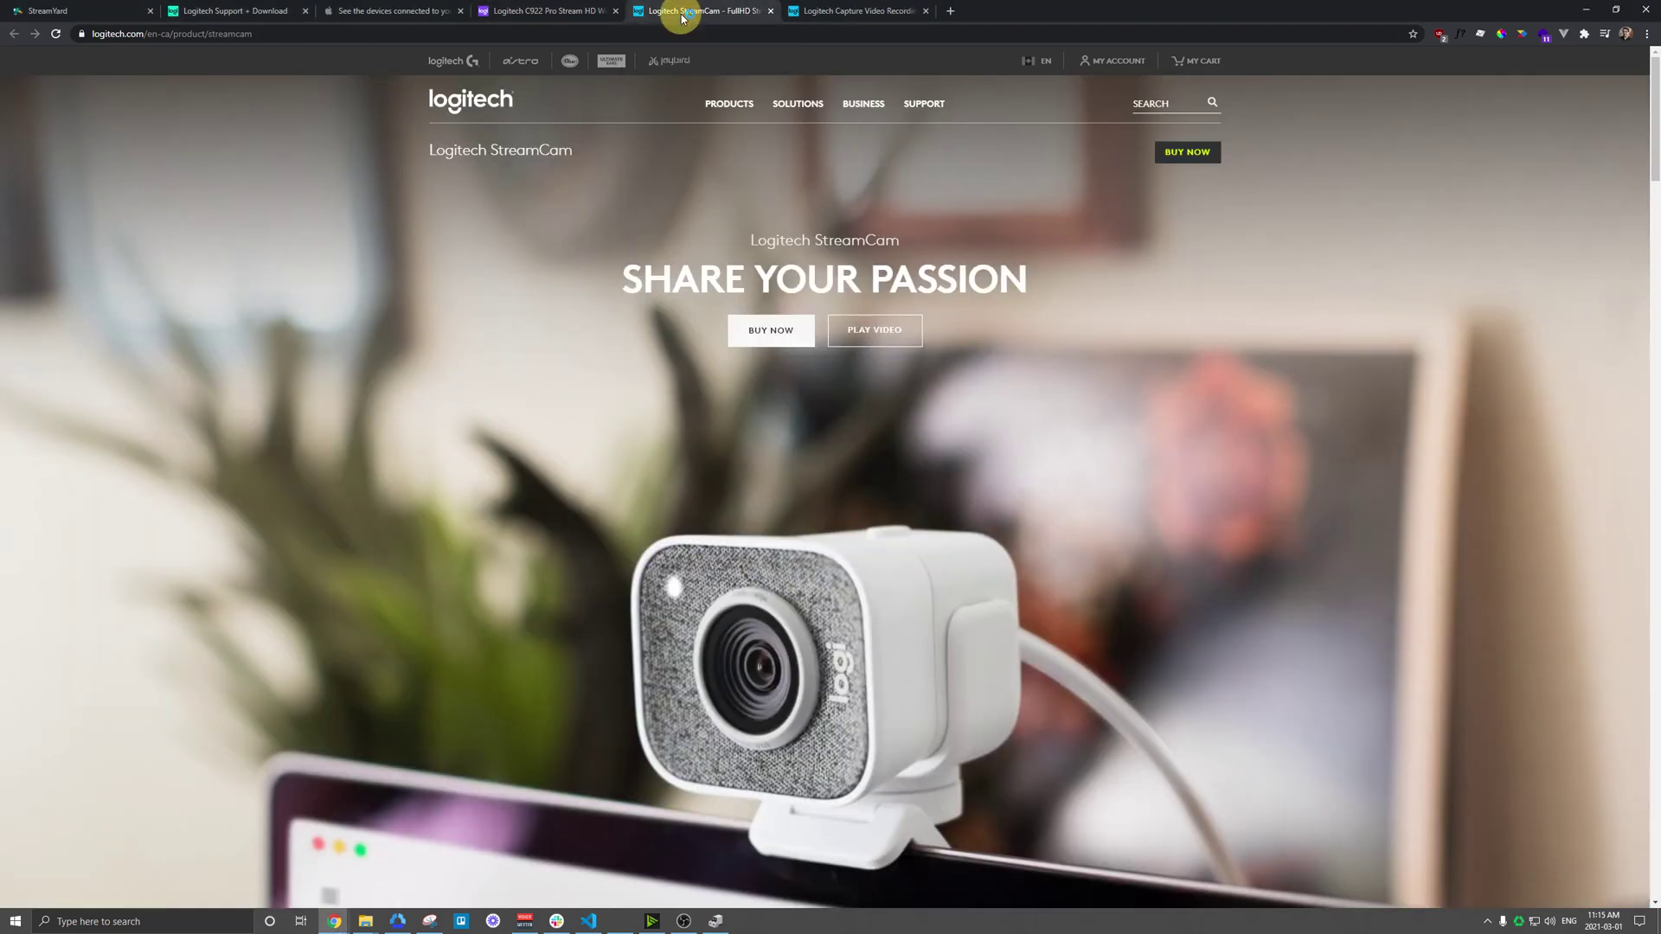
scroll(661, 311, "down", 3)
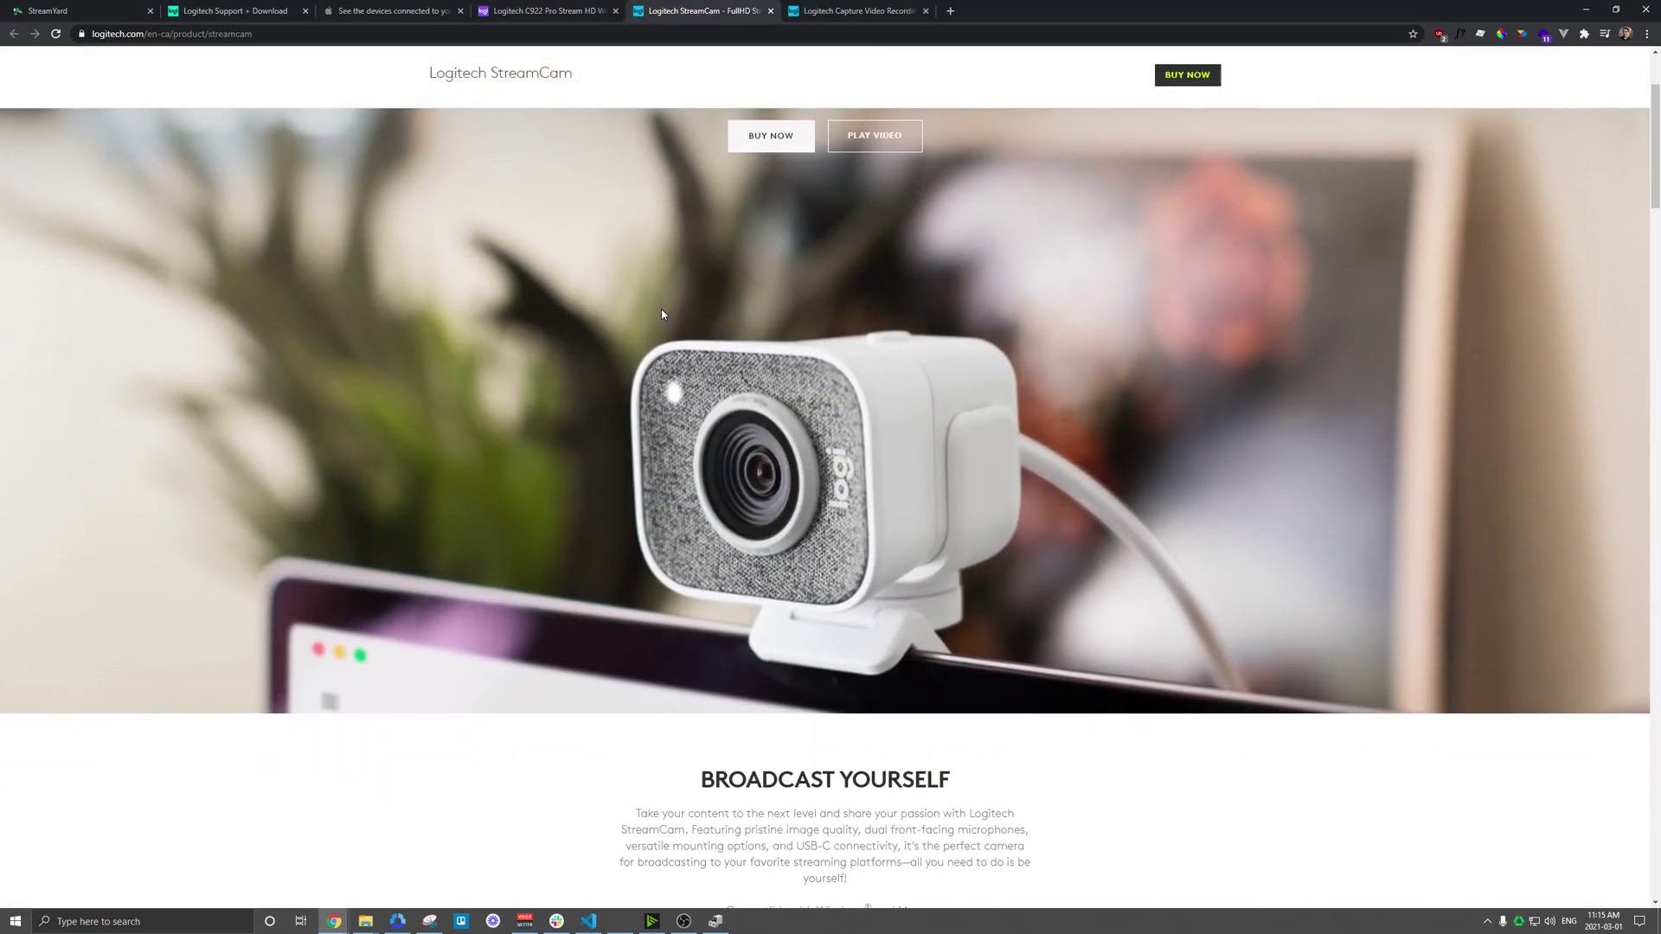
scroll(661, 313, "down", 3)
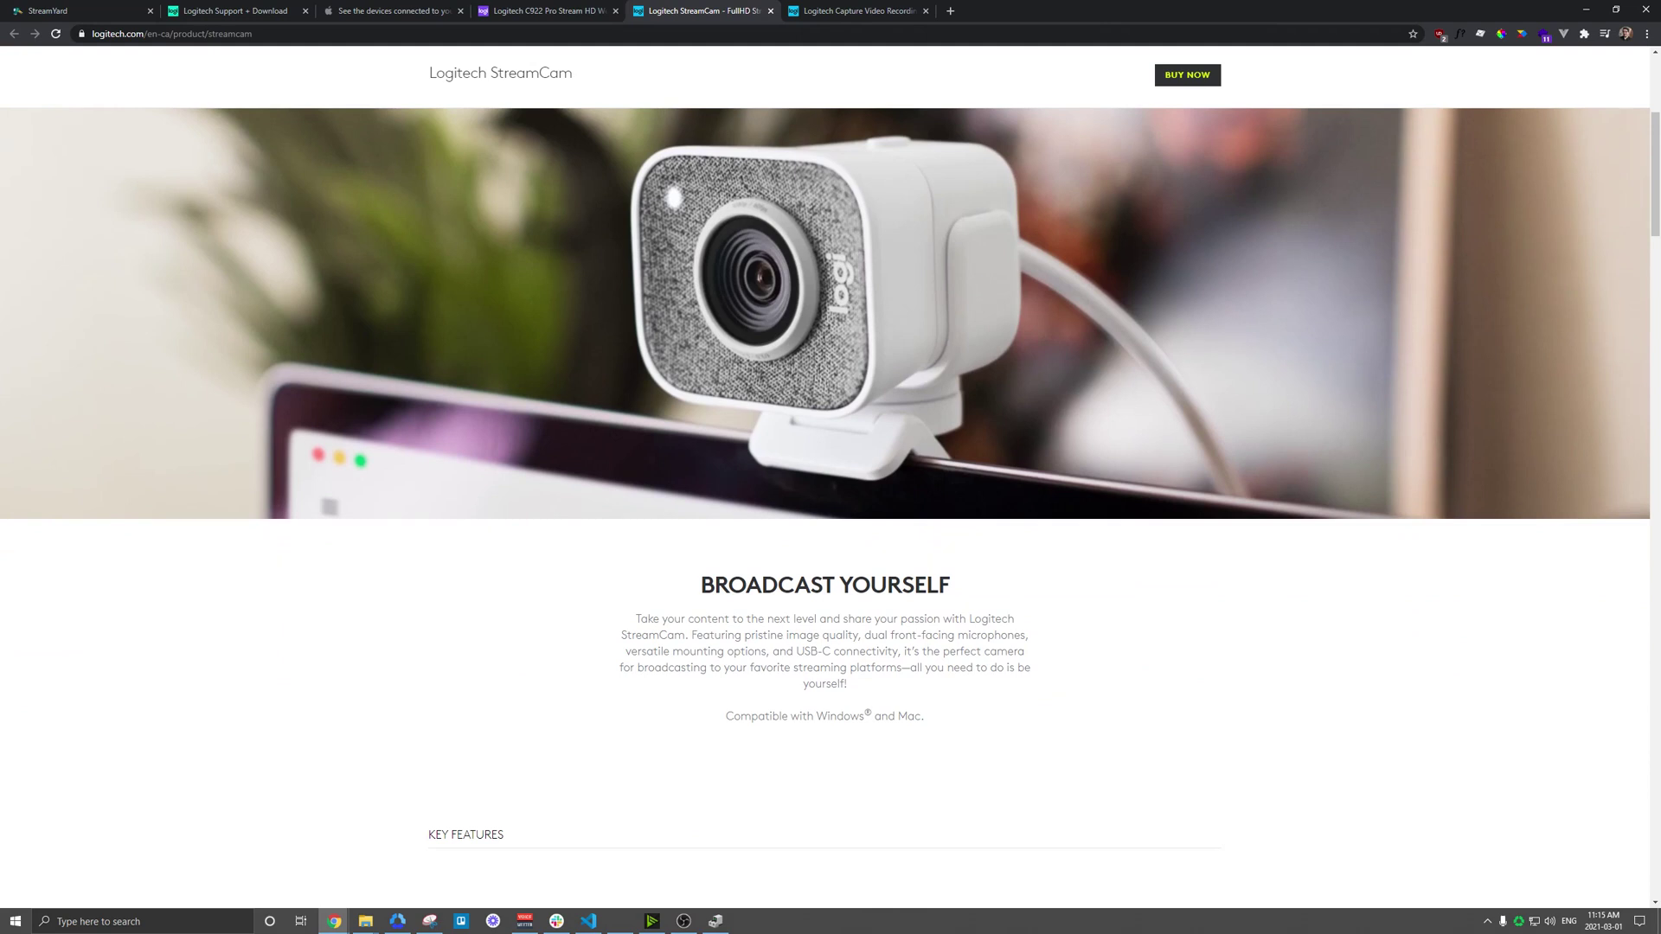
left_click_drag(796, 652, 831, 652)
left_click(813, 651)
Bring up Apple's 'See the devices connected to your Mac' macOS guide page.
left_click(381, 11)
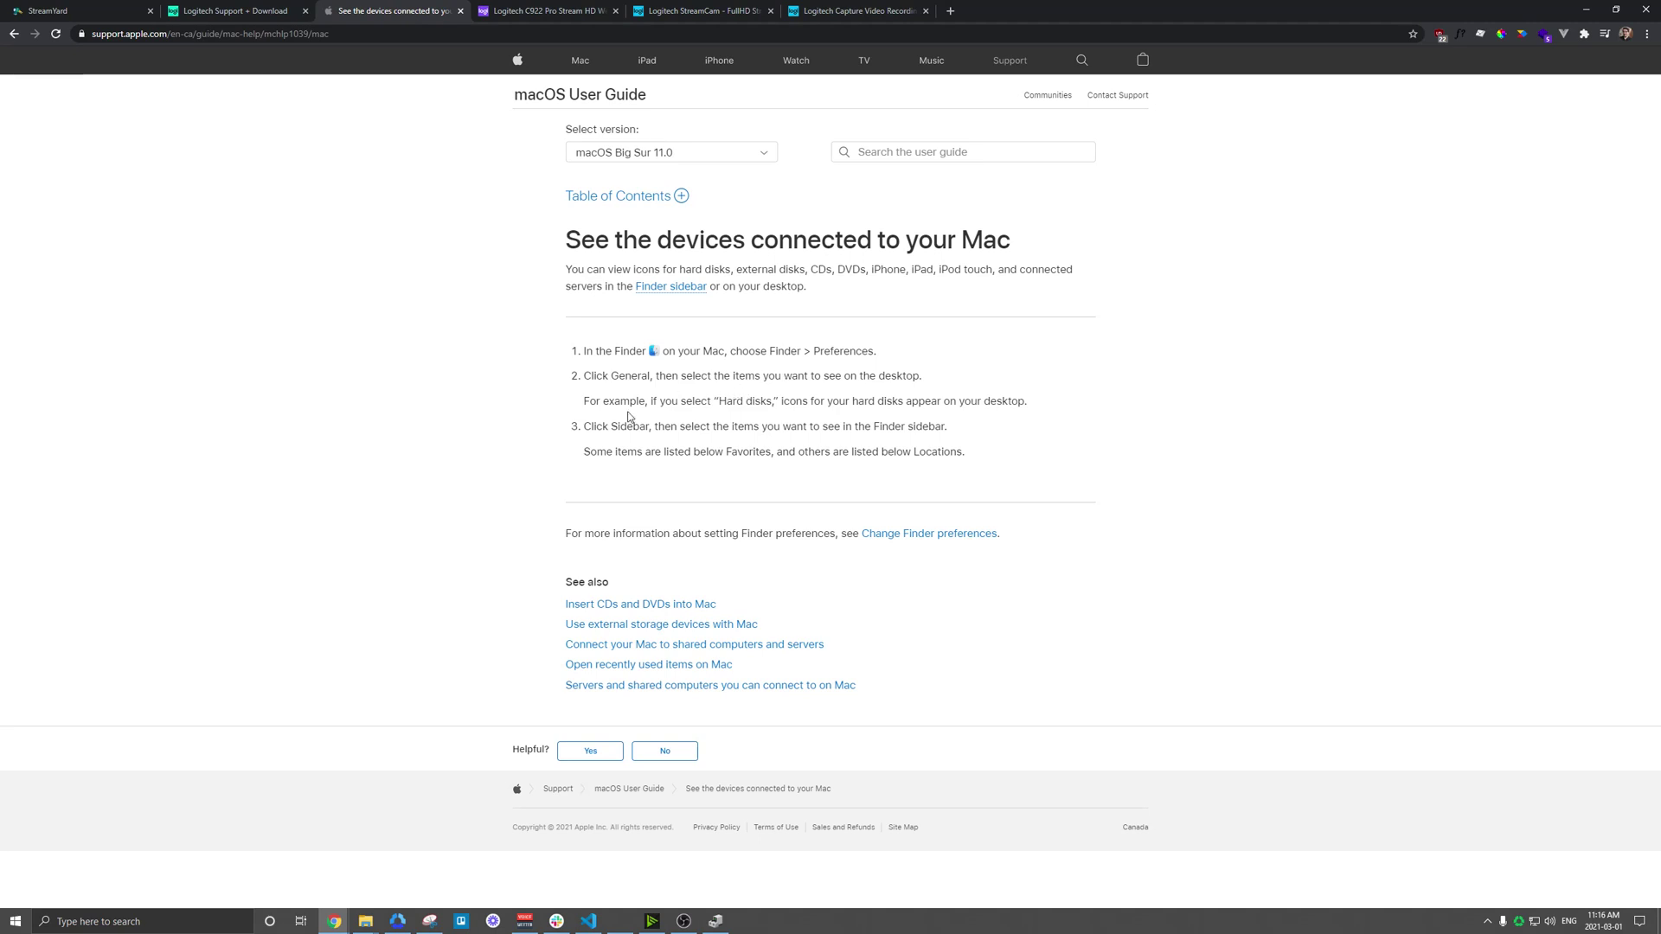
View the c922 Pro Stream Webcam's properties under Imaging devices in Device Manager, then cancel.
left_click(716, 921)
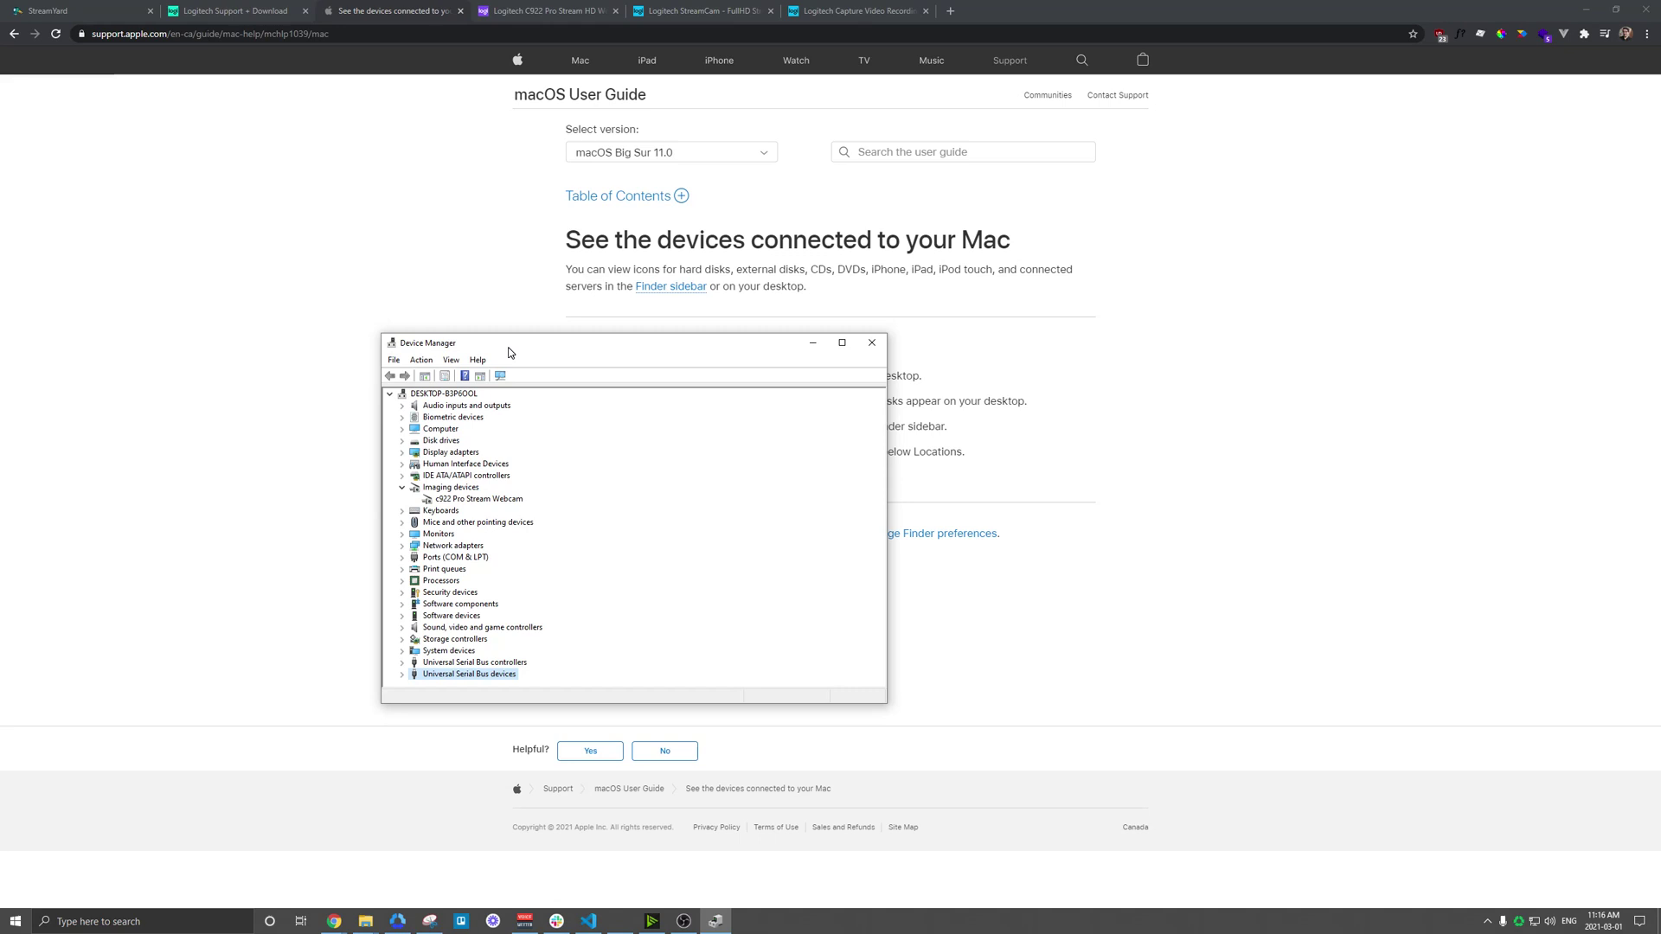
left_click(404, 489)
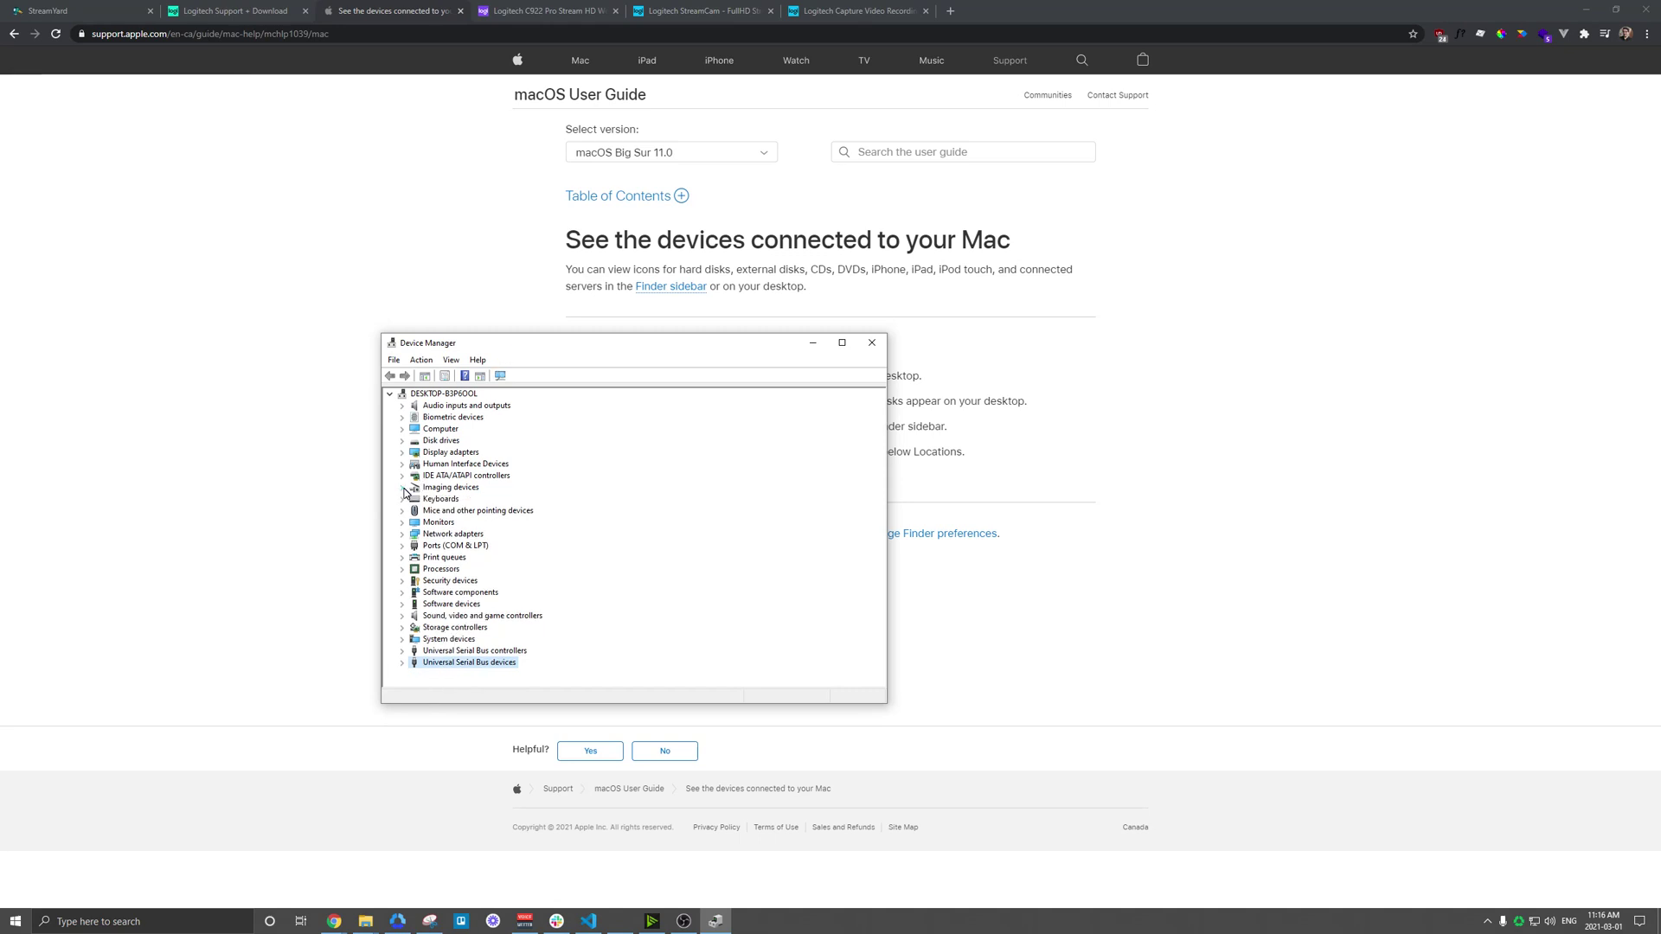
key("super")
type("de")
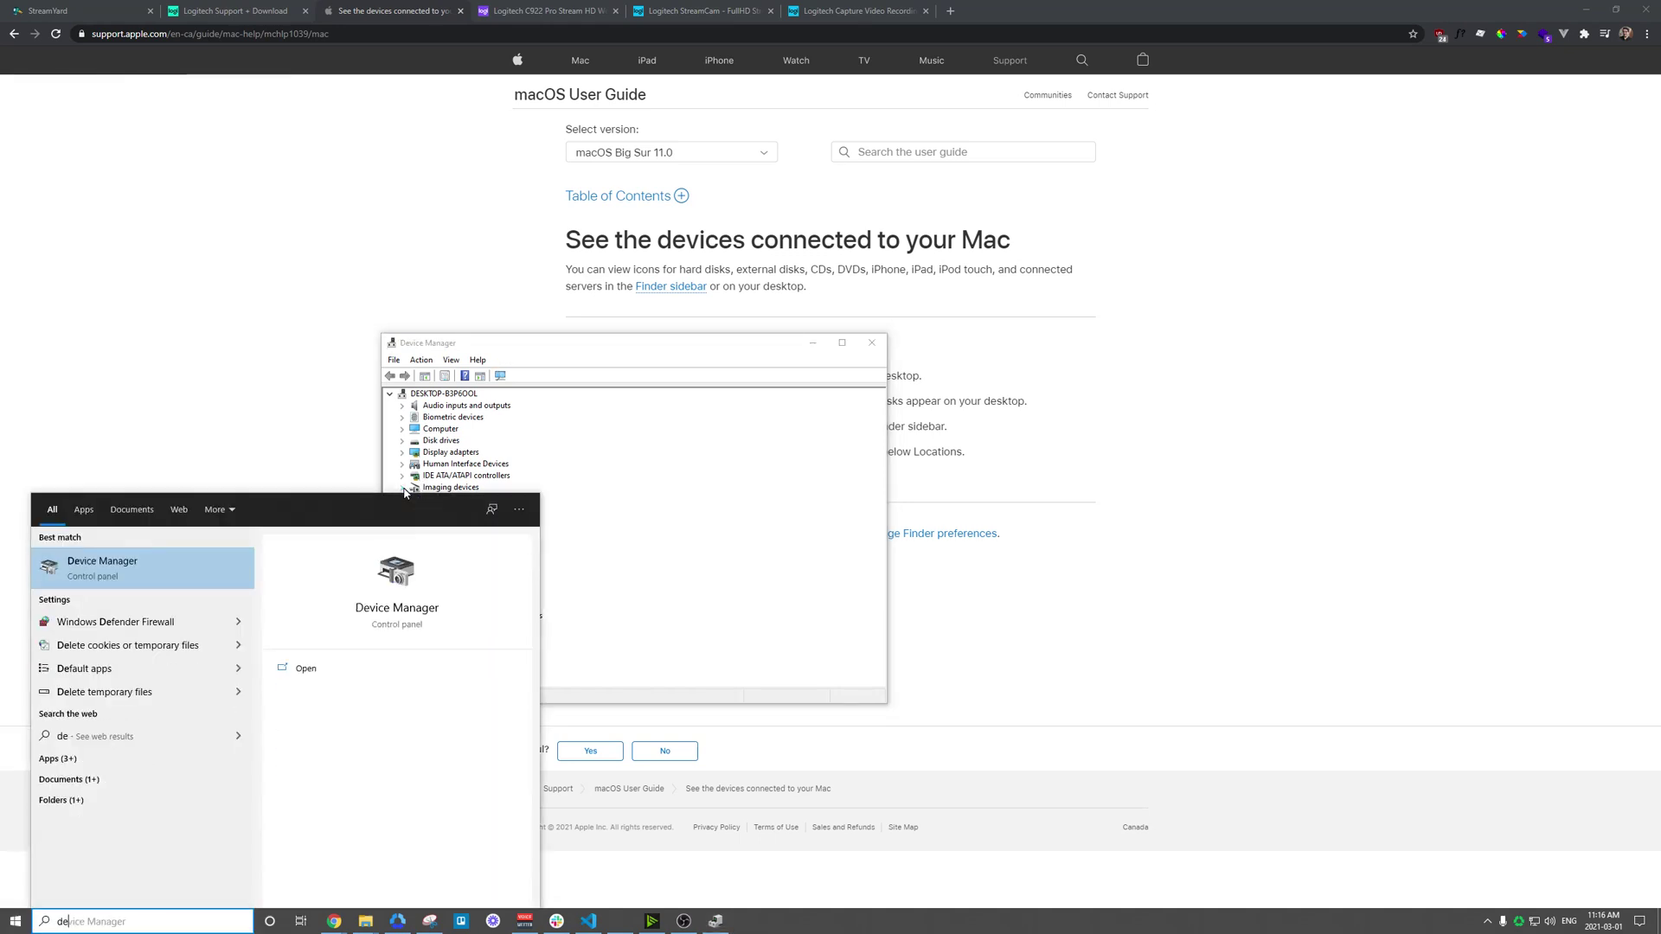
left_click(706, 500)
left_click(401, 490)
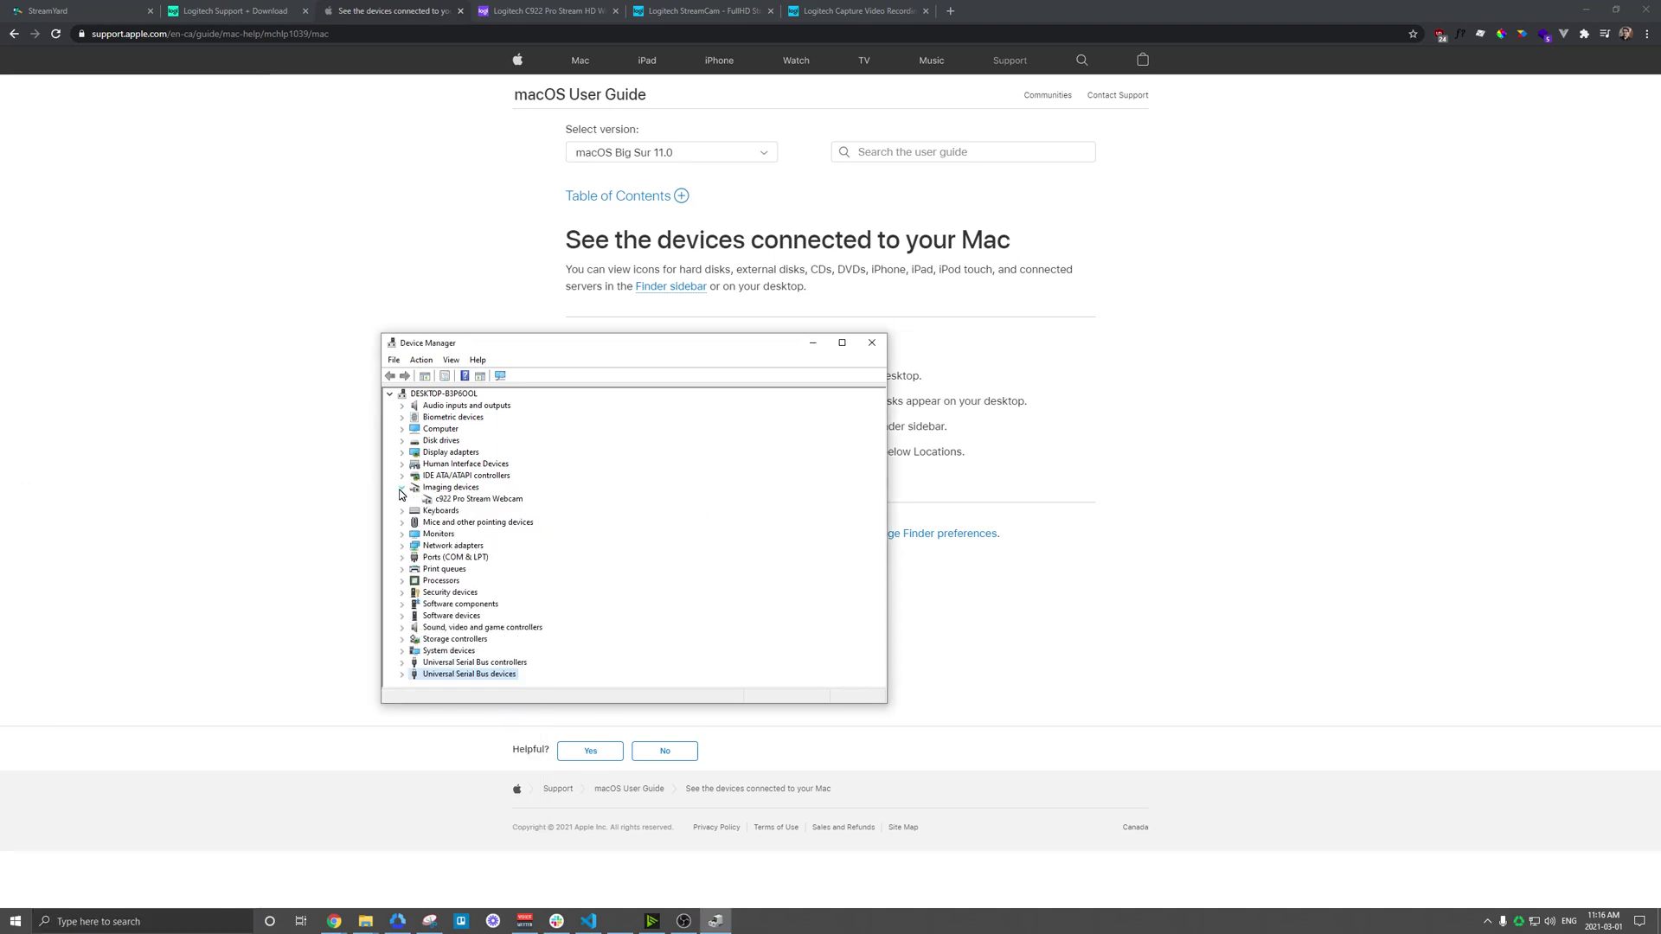
double_click(479, 500)
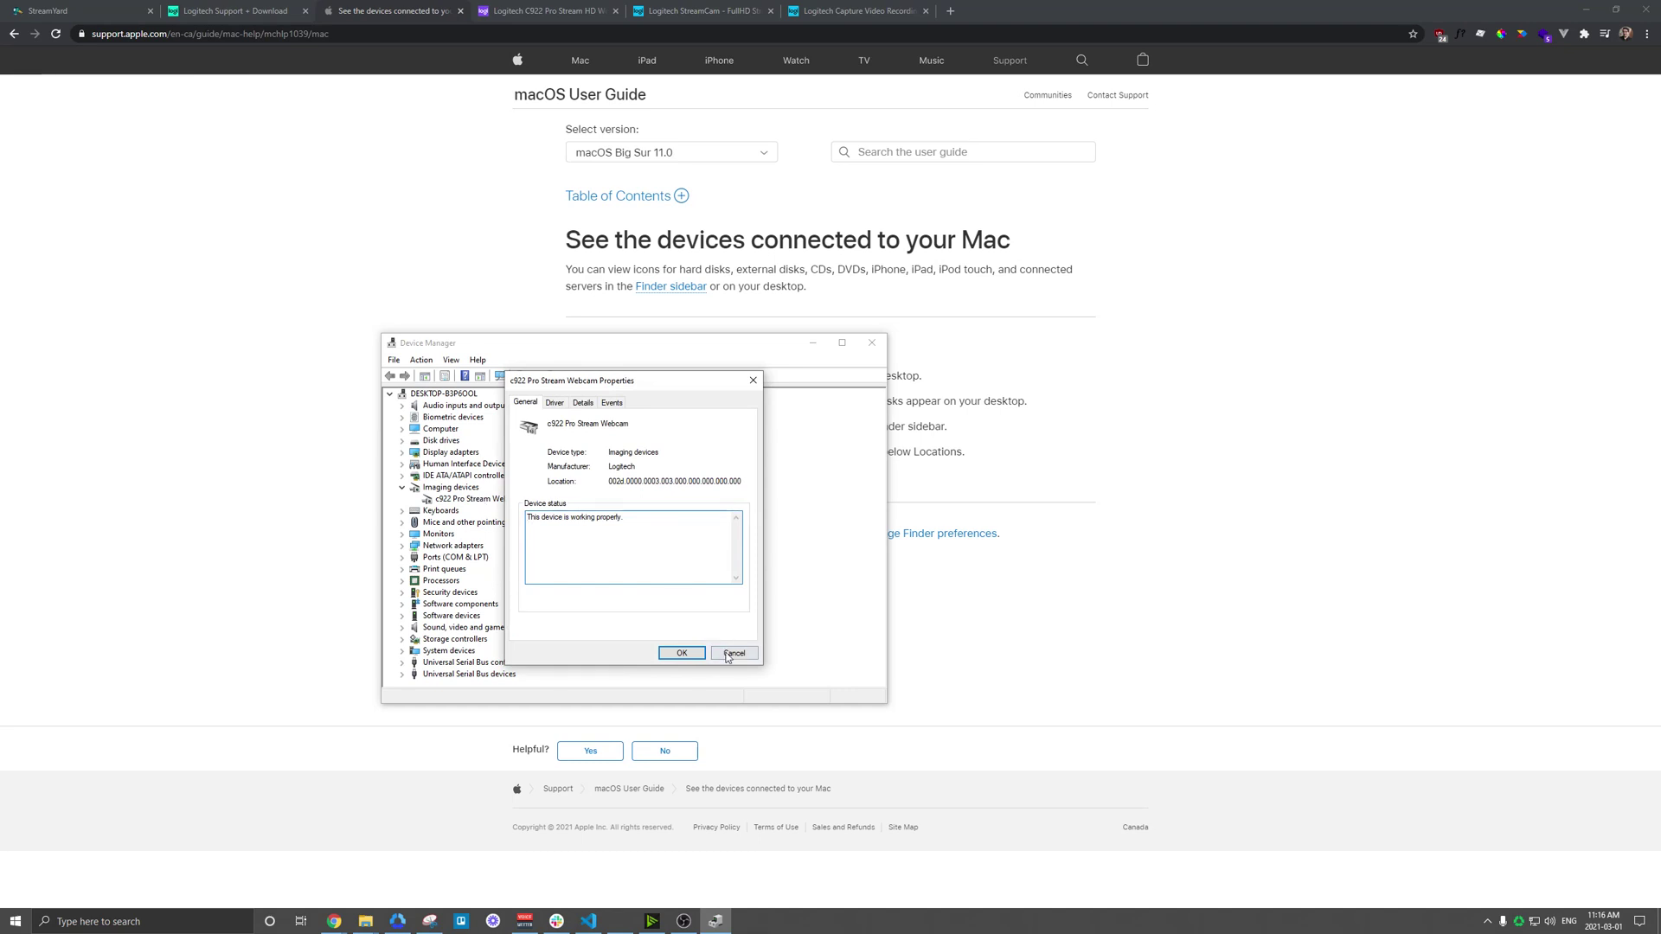
left_click(731, 654)
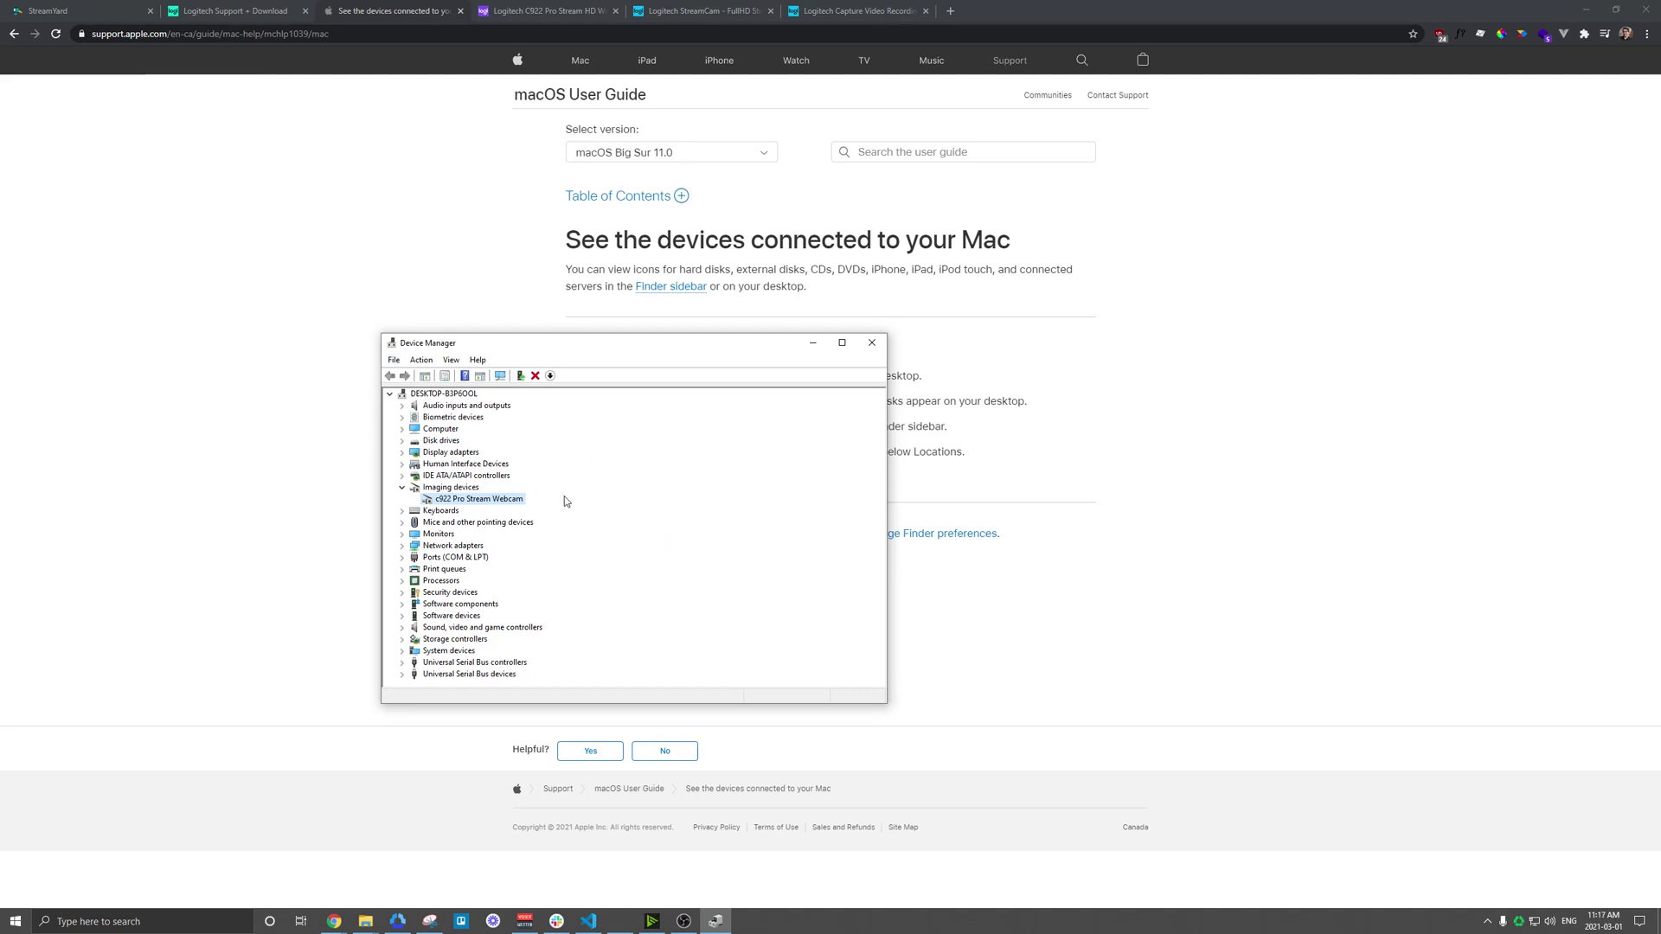
Shift Device Manager aside to read the guide steps, then close it.
left_click_drag(622, 359, 1265, 373)
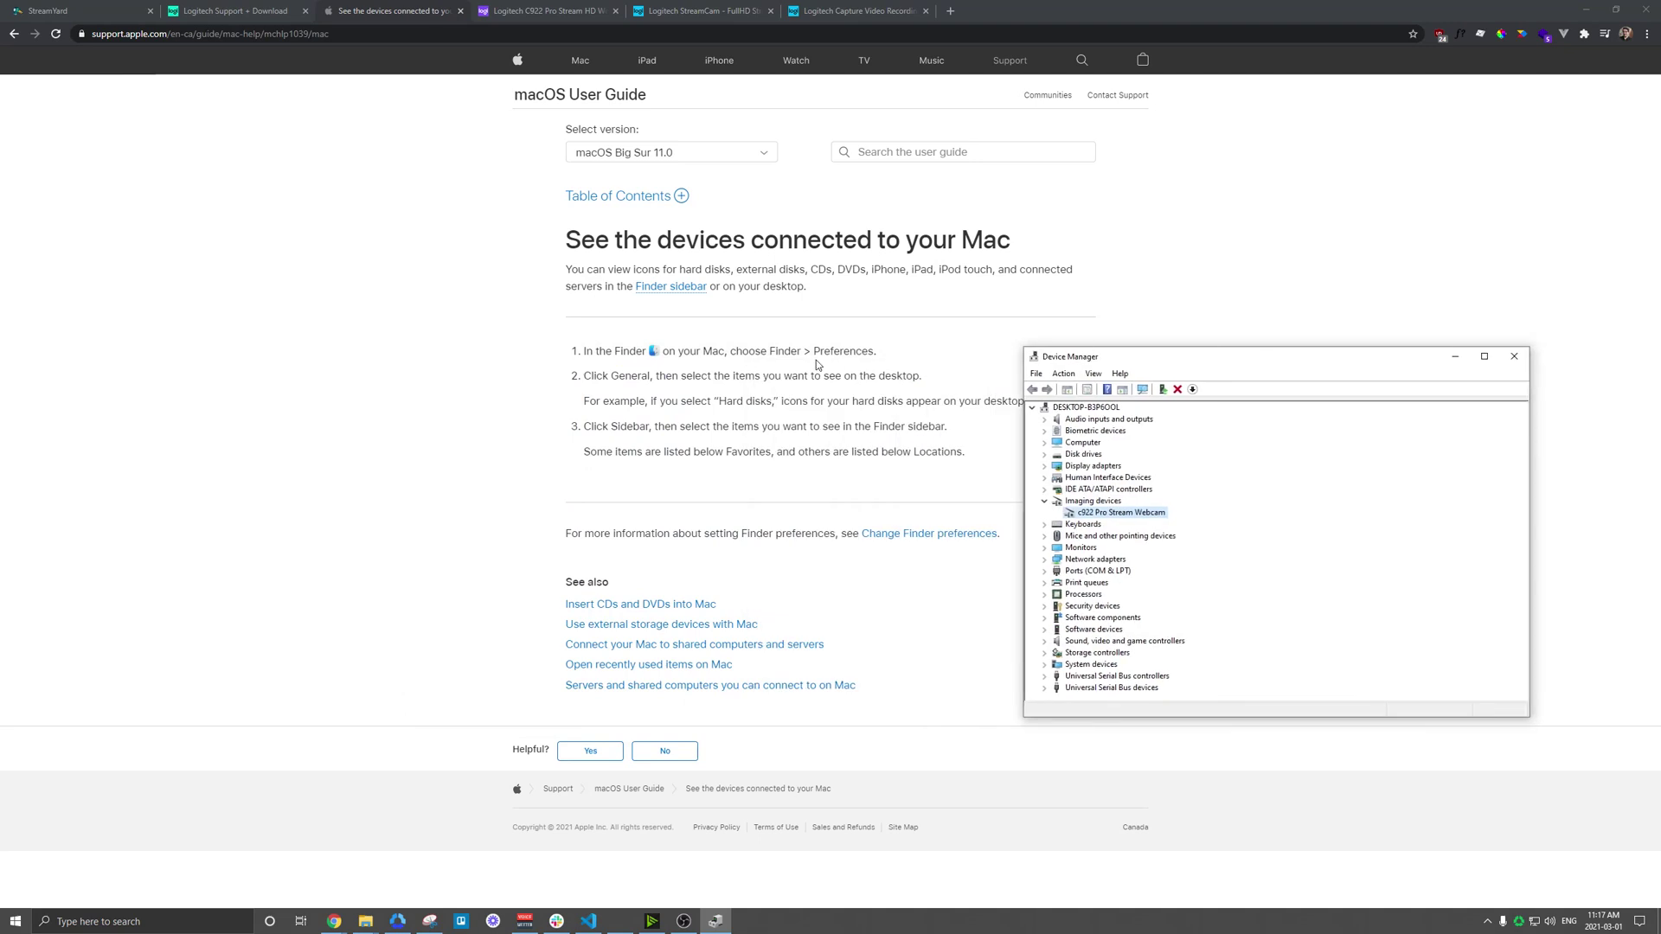
left_click_drag(1165, 366, 733, 391)
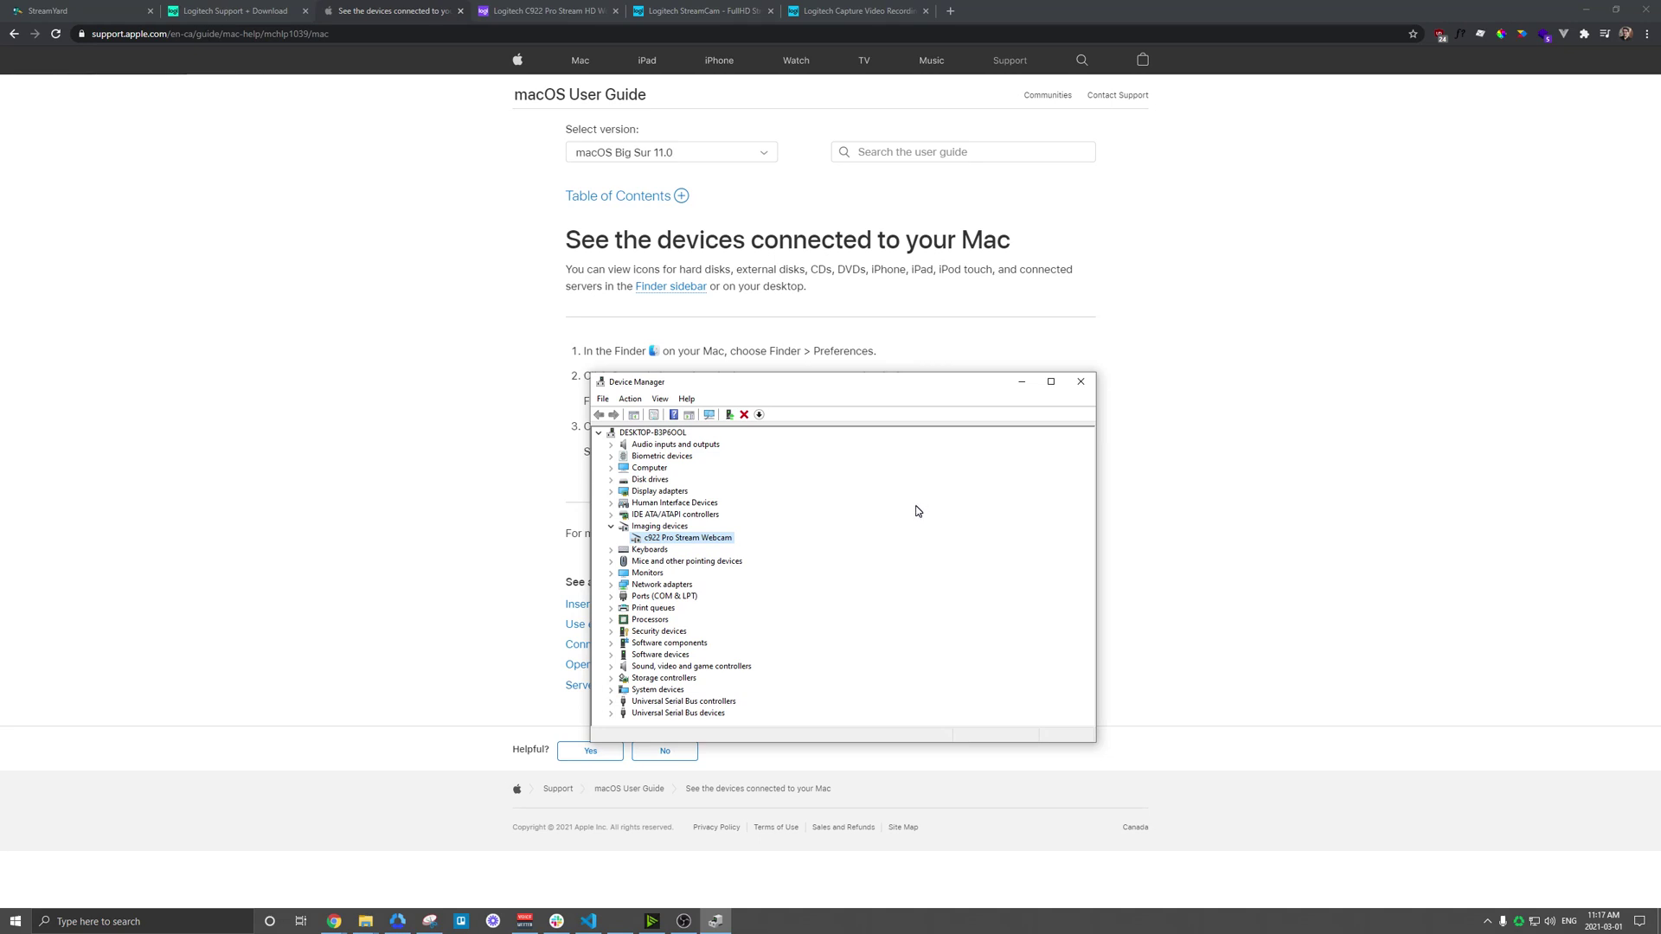
left_click(1081, 382)
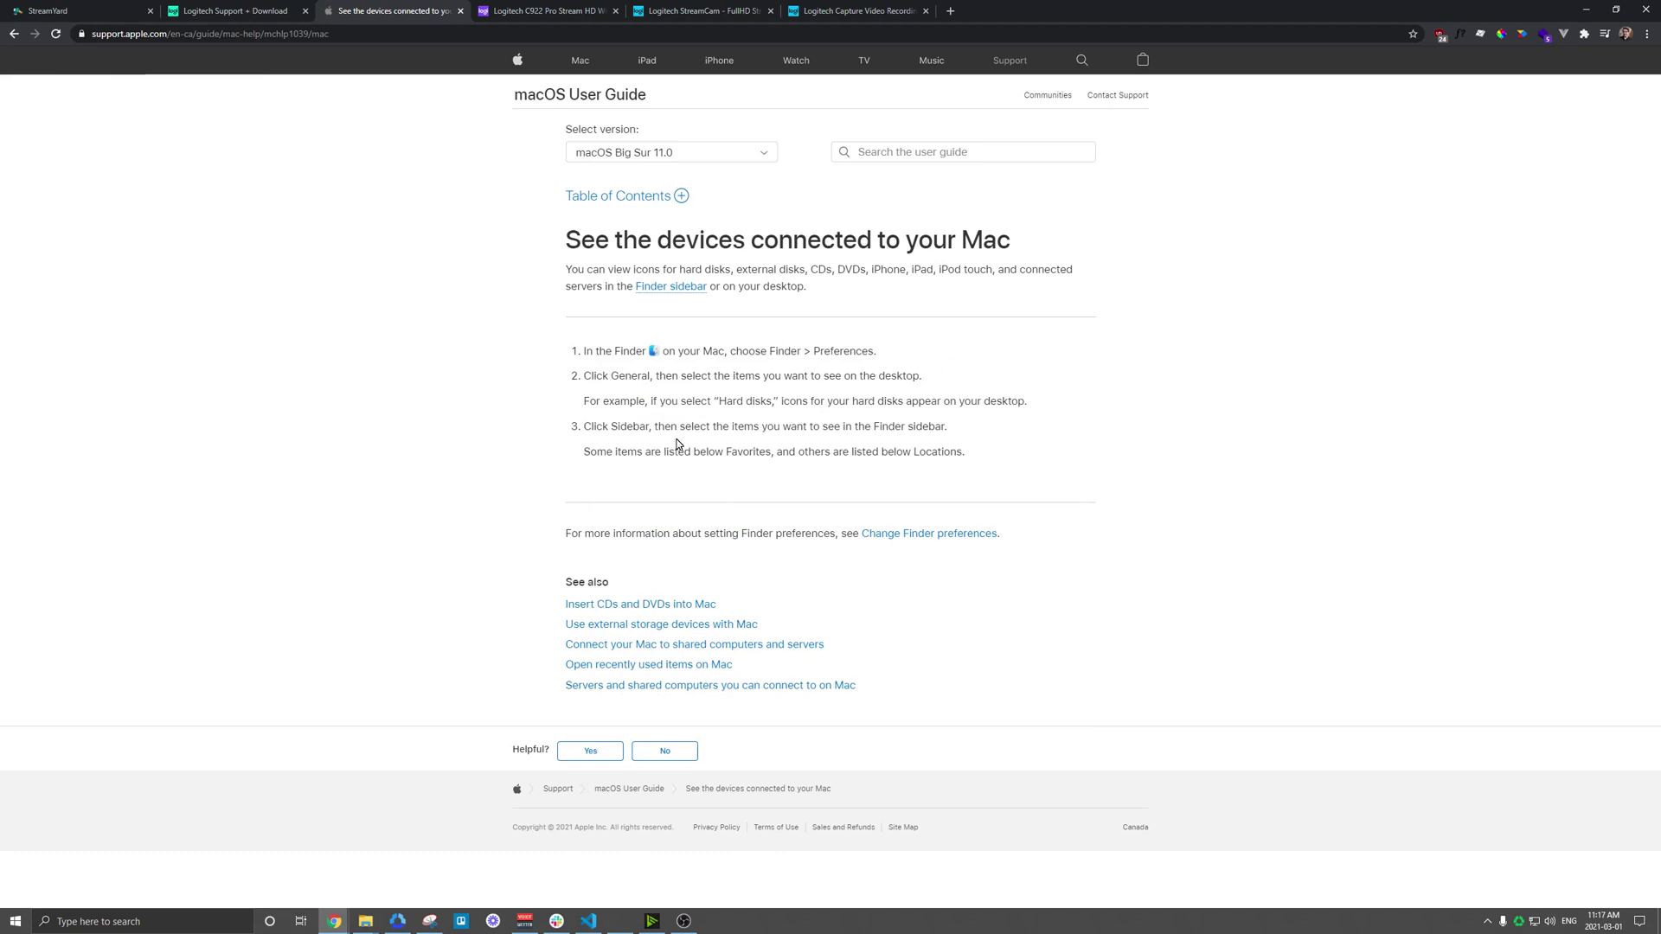
Add a Video Capture Device source with its default name to the Starting Soon scene.
left_click(684, 921)
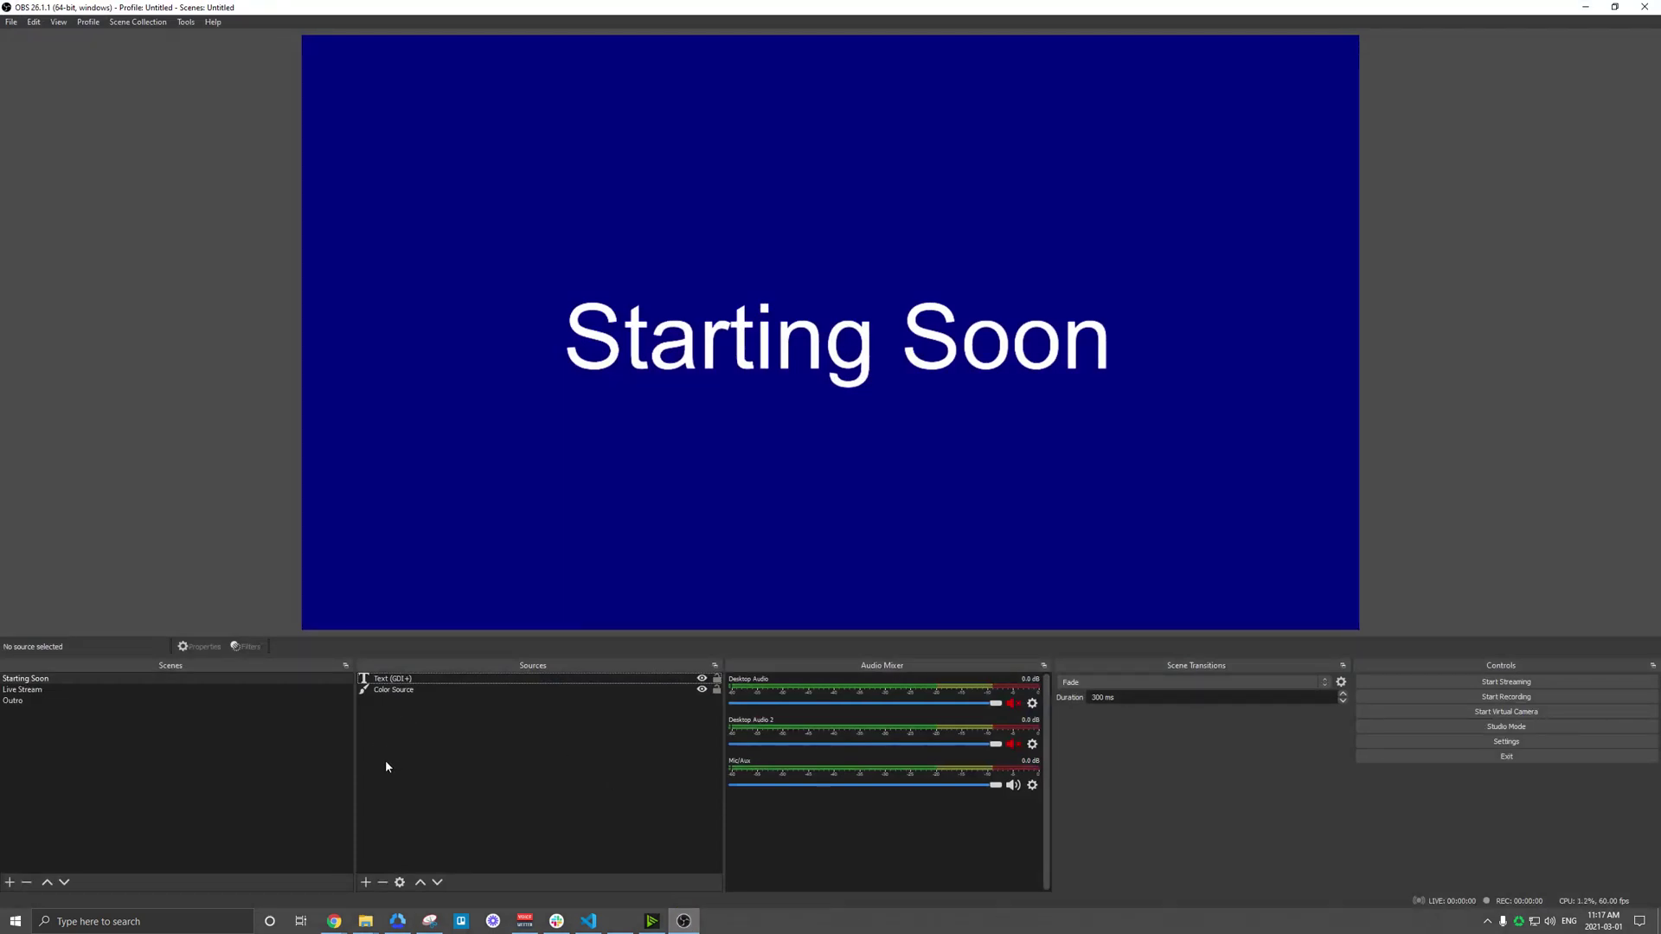
left_click(366, 883)
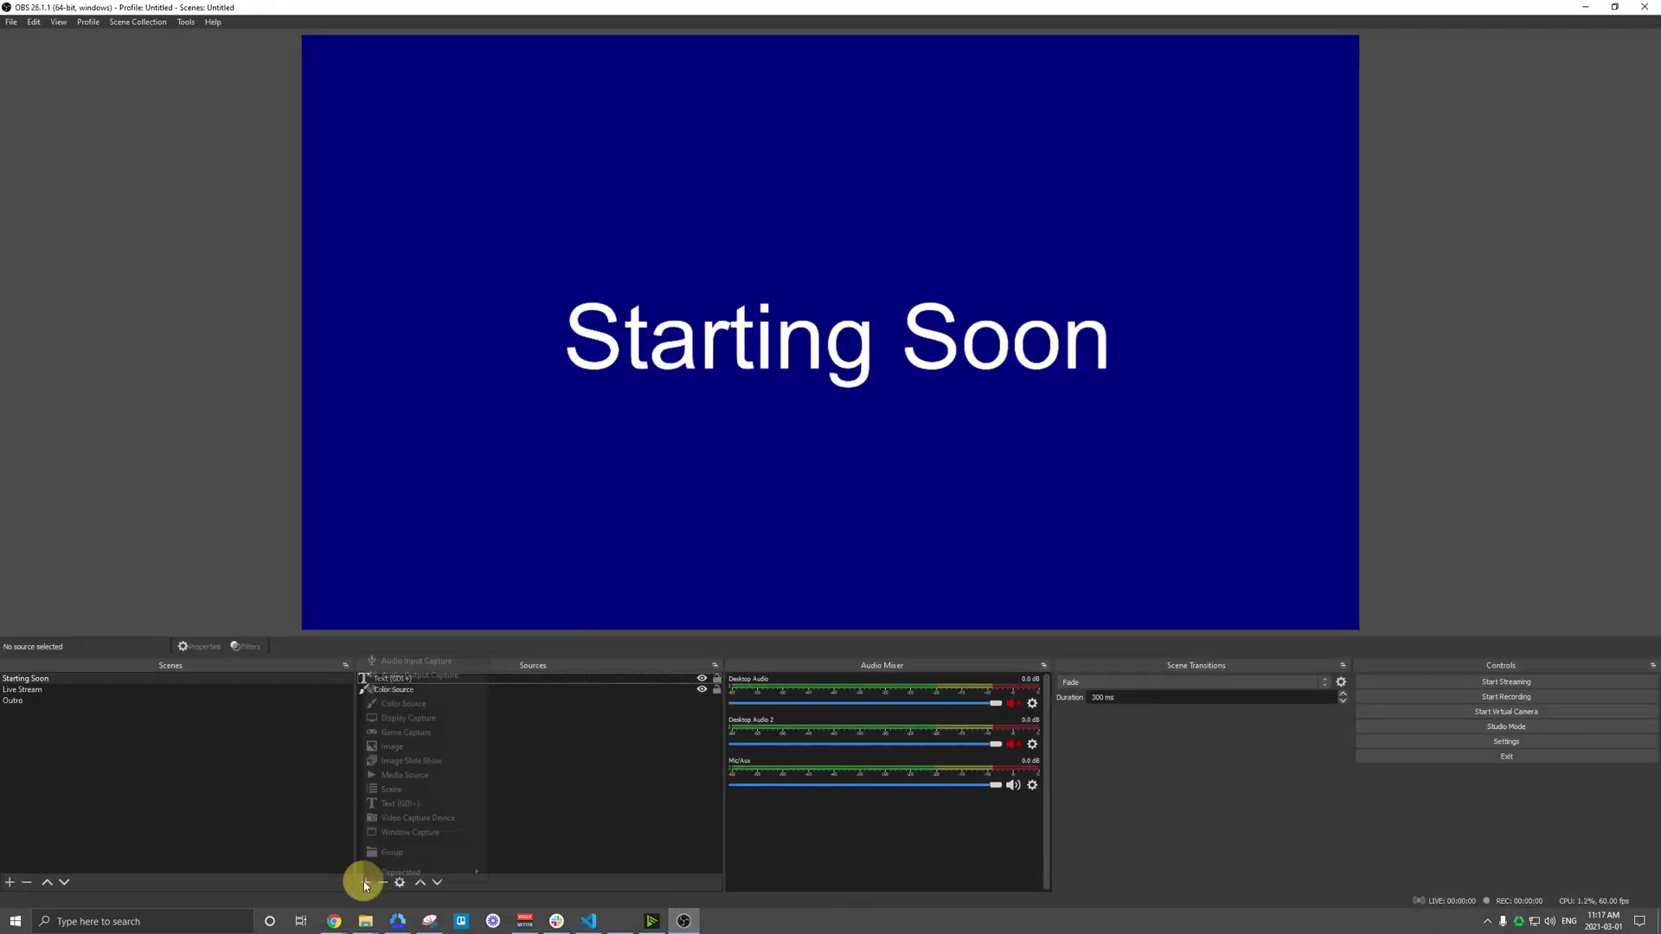
left_click(418, 817)
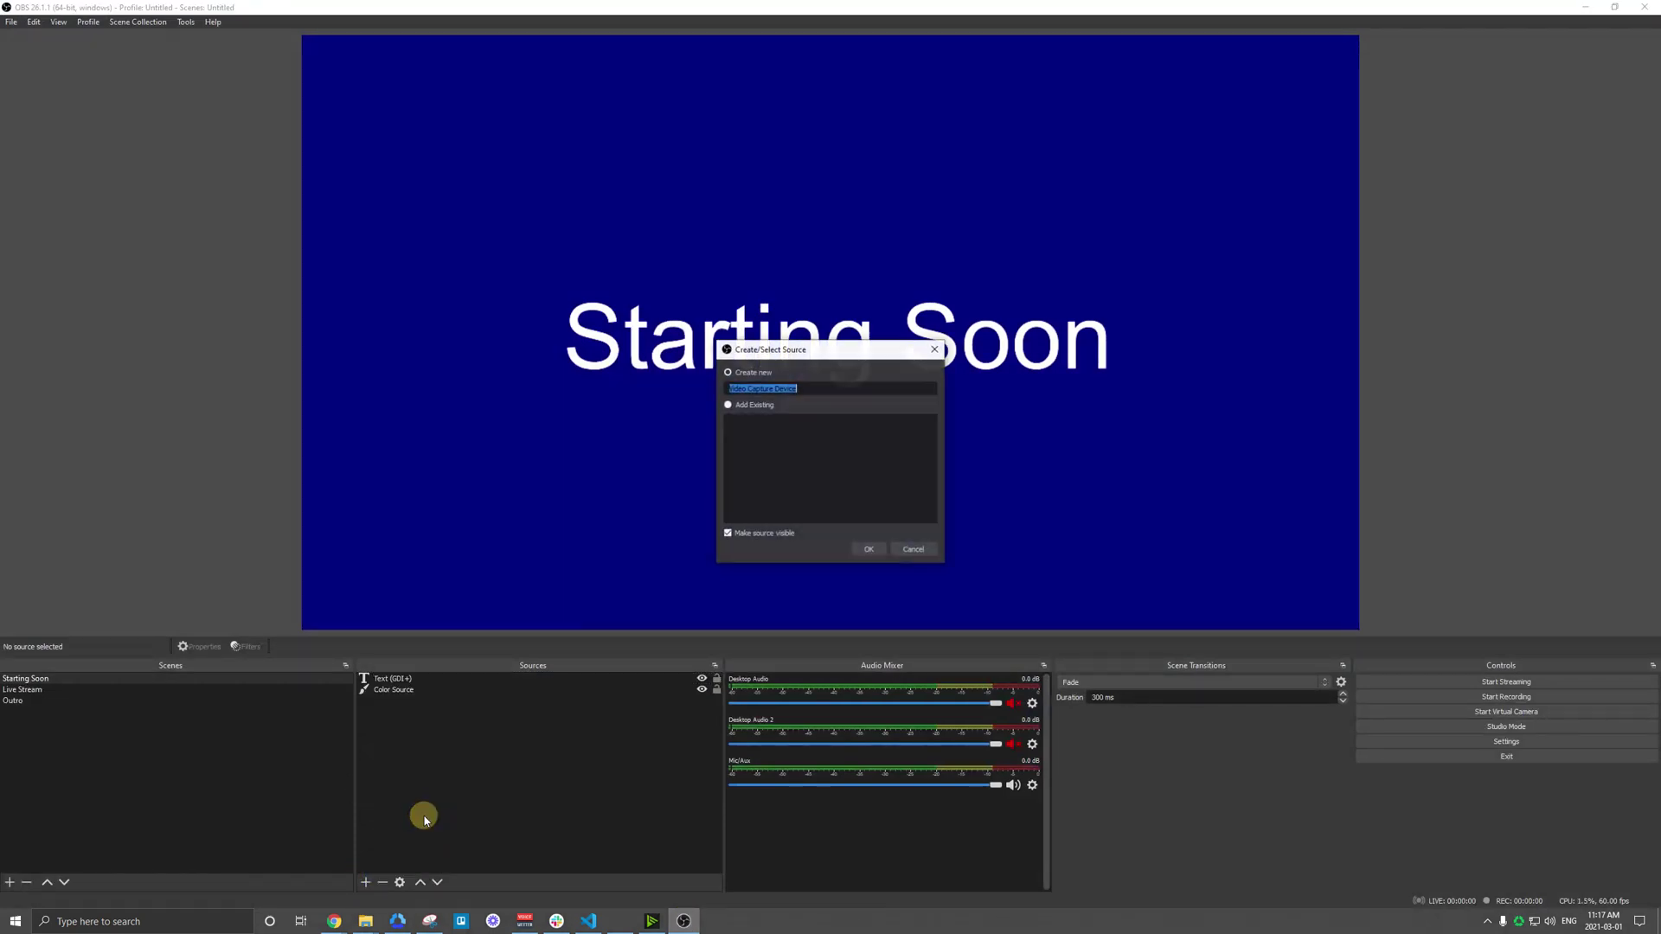
left_click(870, 549)
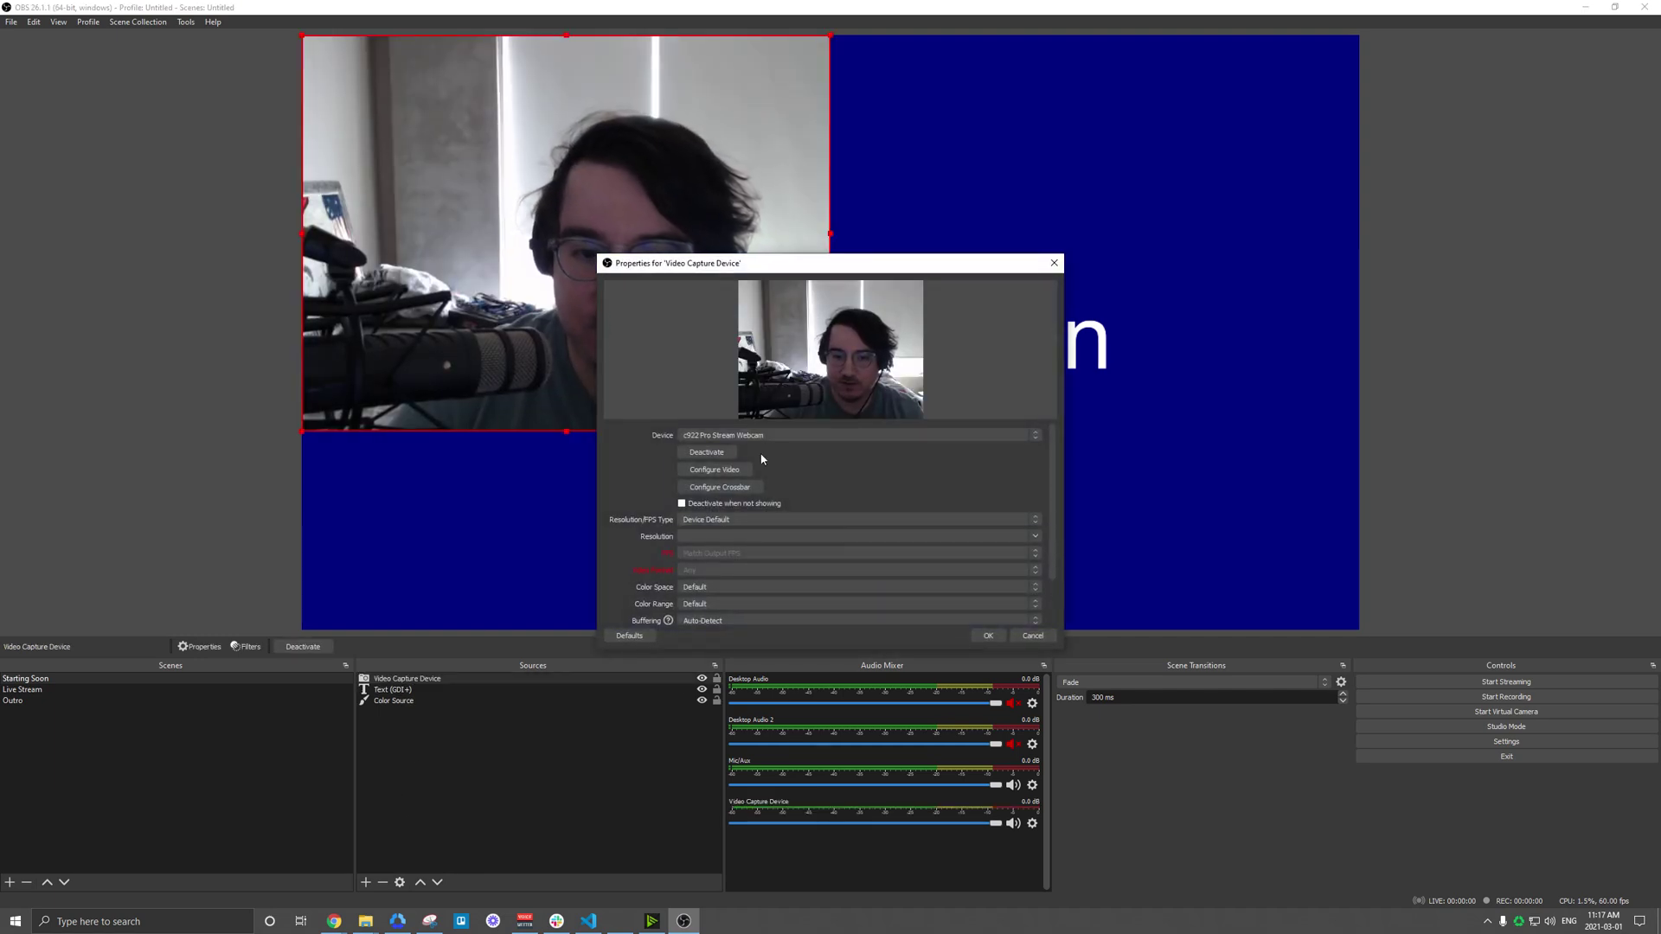
Compare c922 Pro Stream Webcam with Camera (NVIDIA Broadcast) as the device, then cancel.
left_click(747, 436)
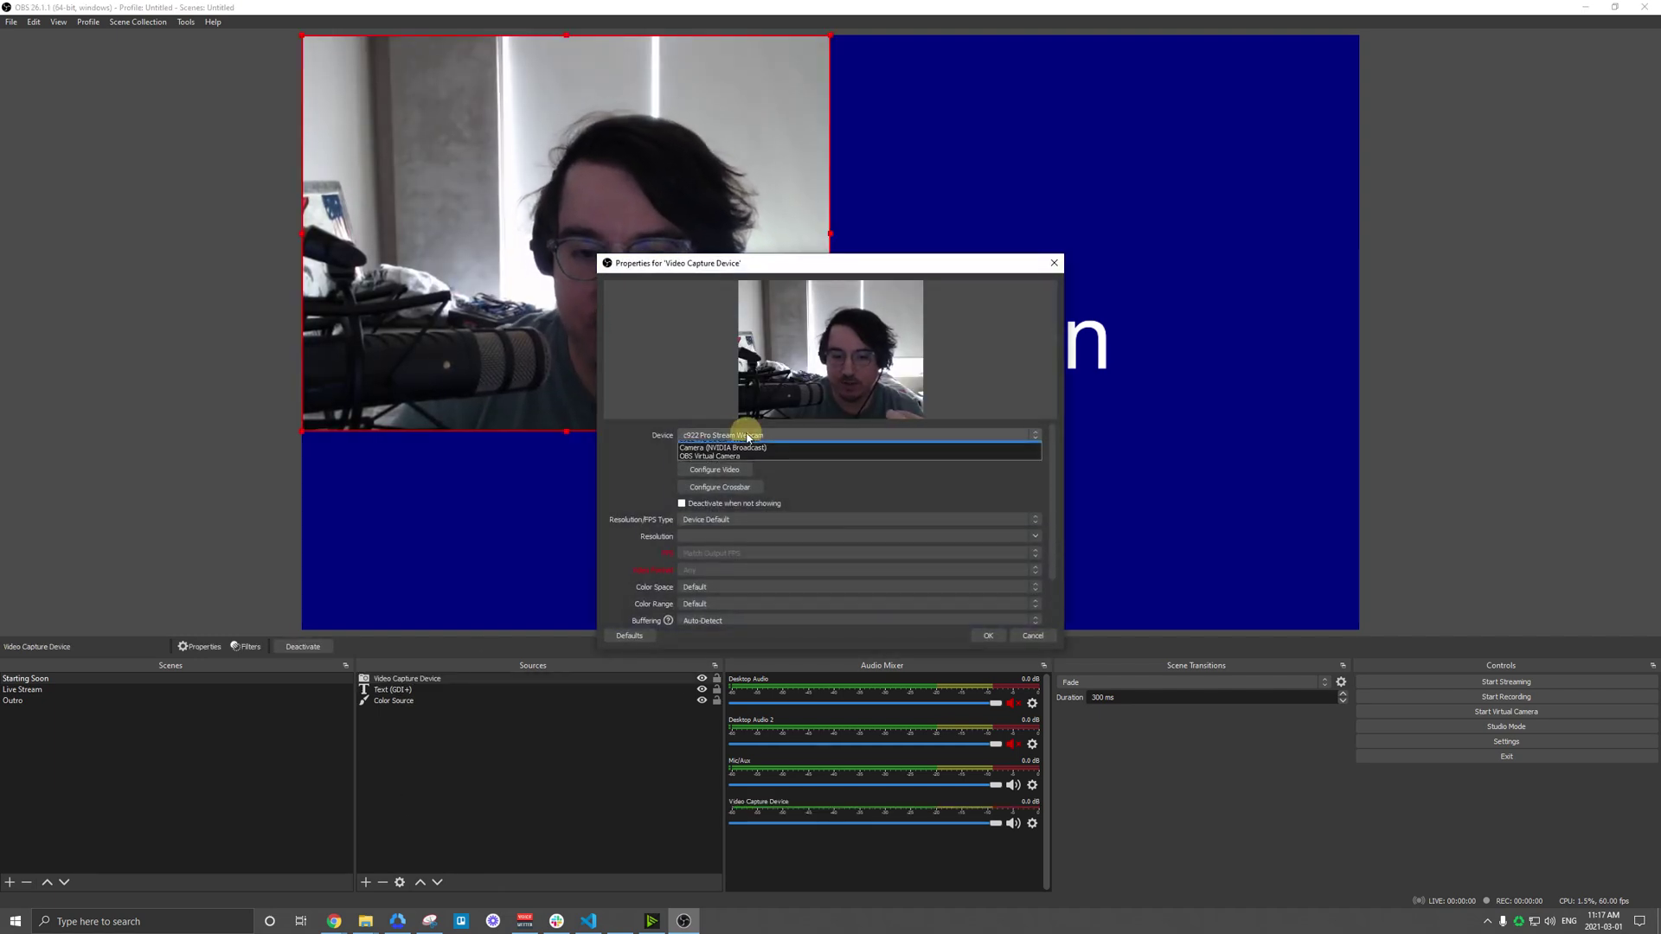
left_click(637, 448)
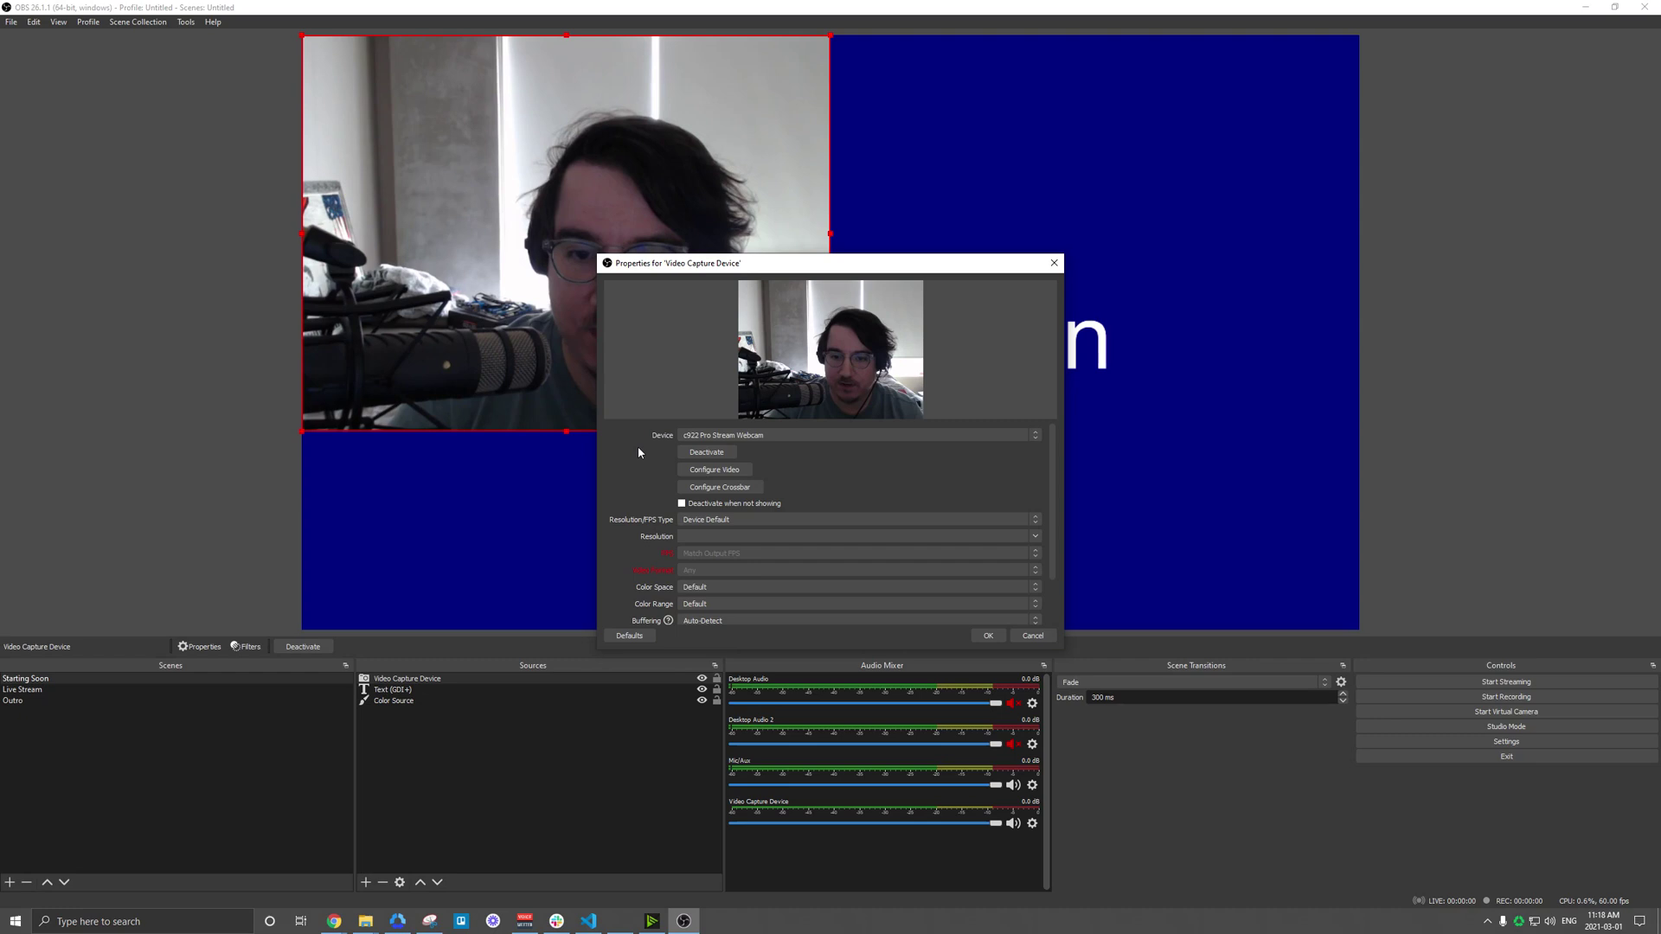
left_click(748, 436)
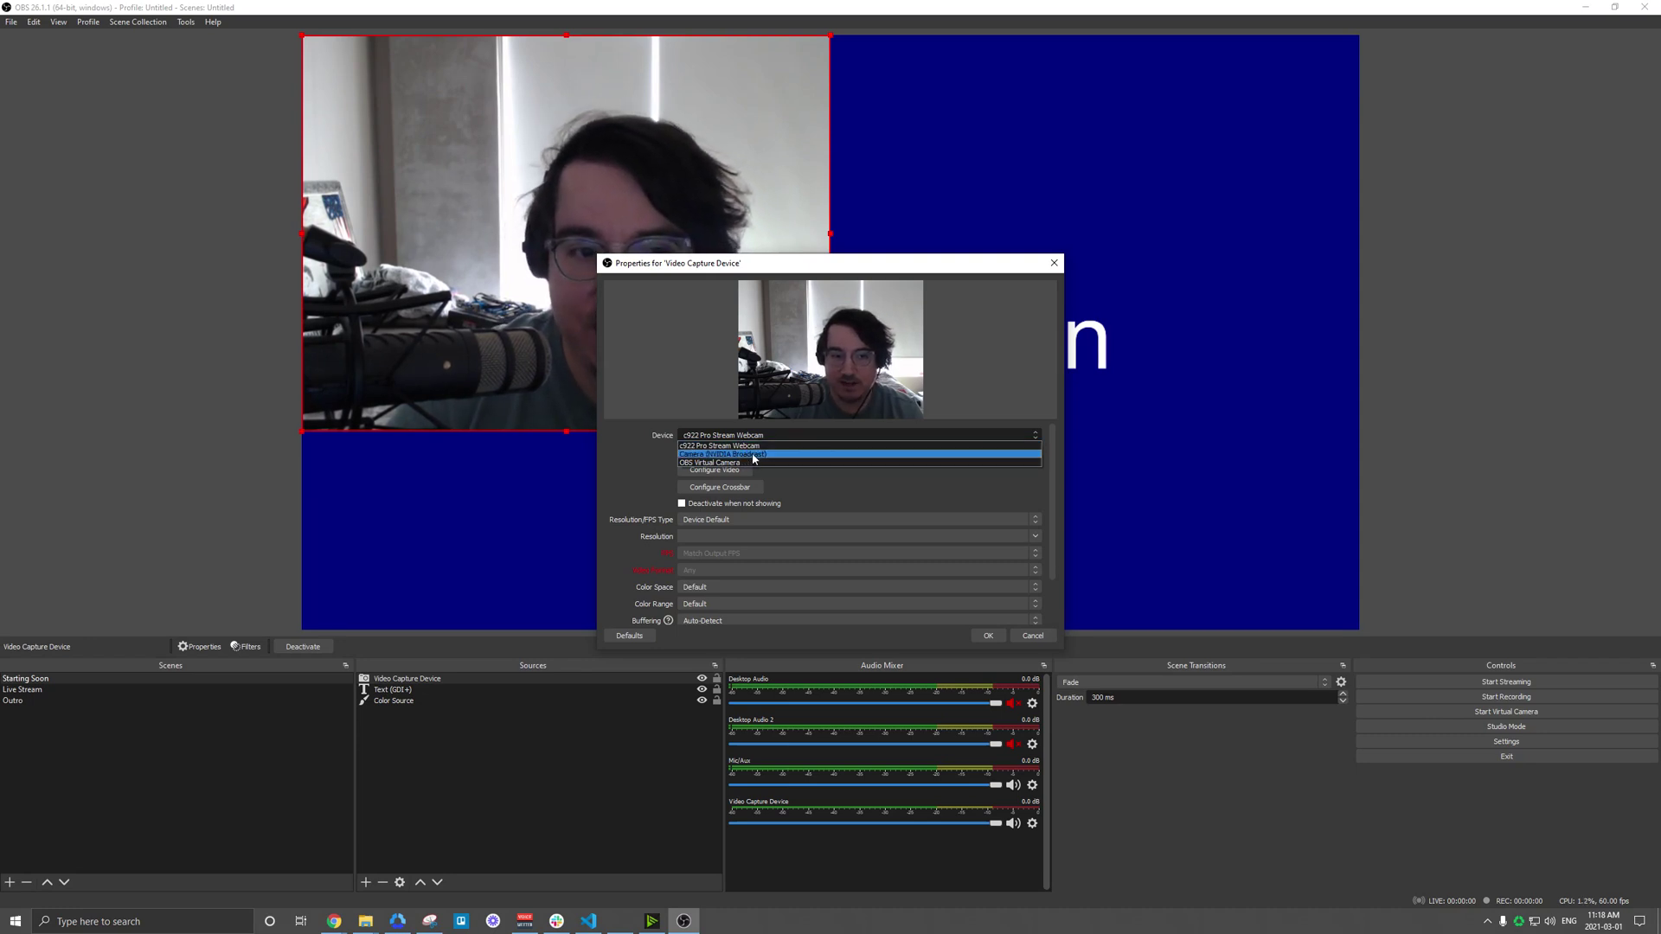
left_click(753, 454)
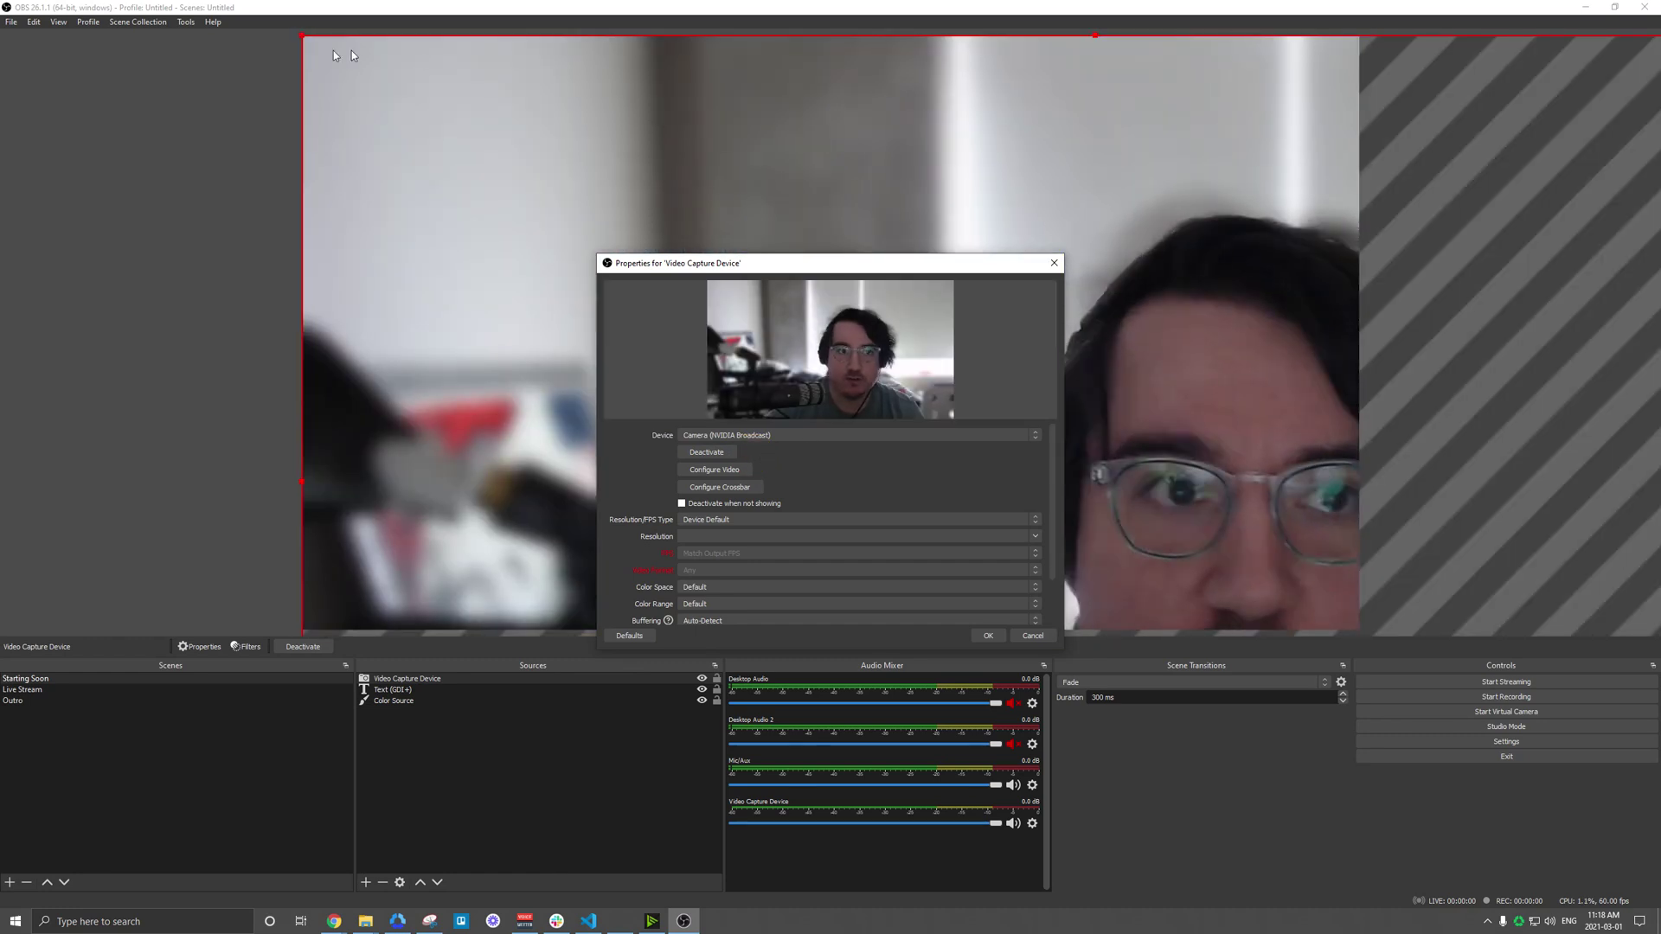
left_click_drag(302, 32, 532, 269)
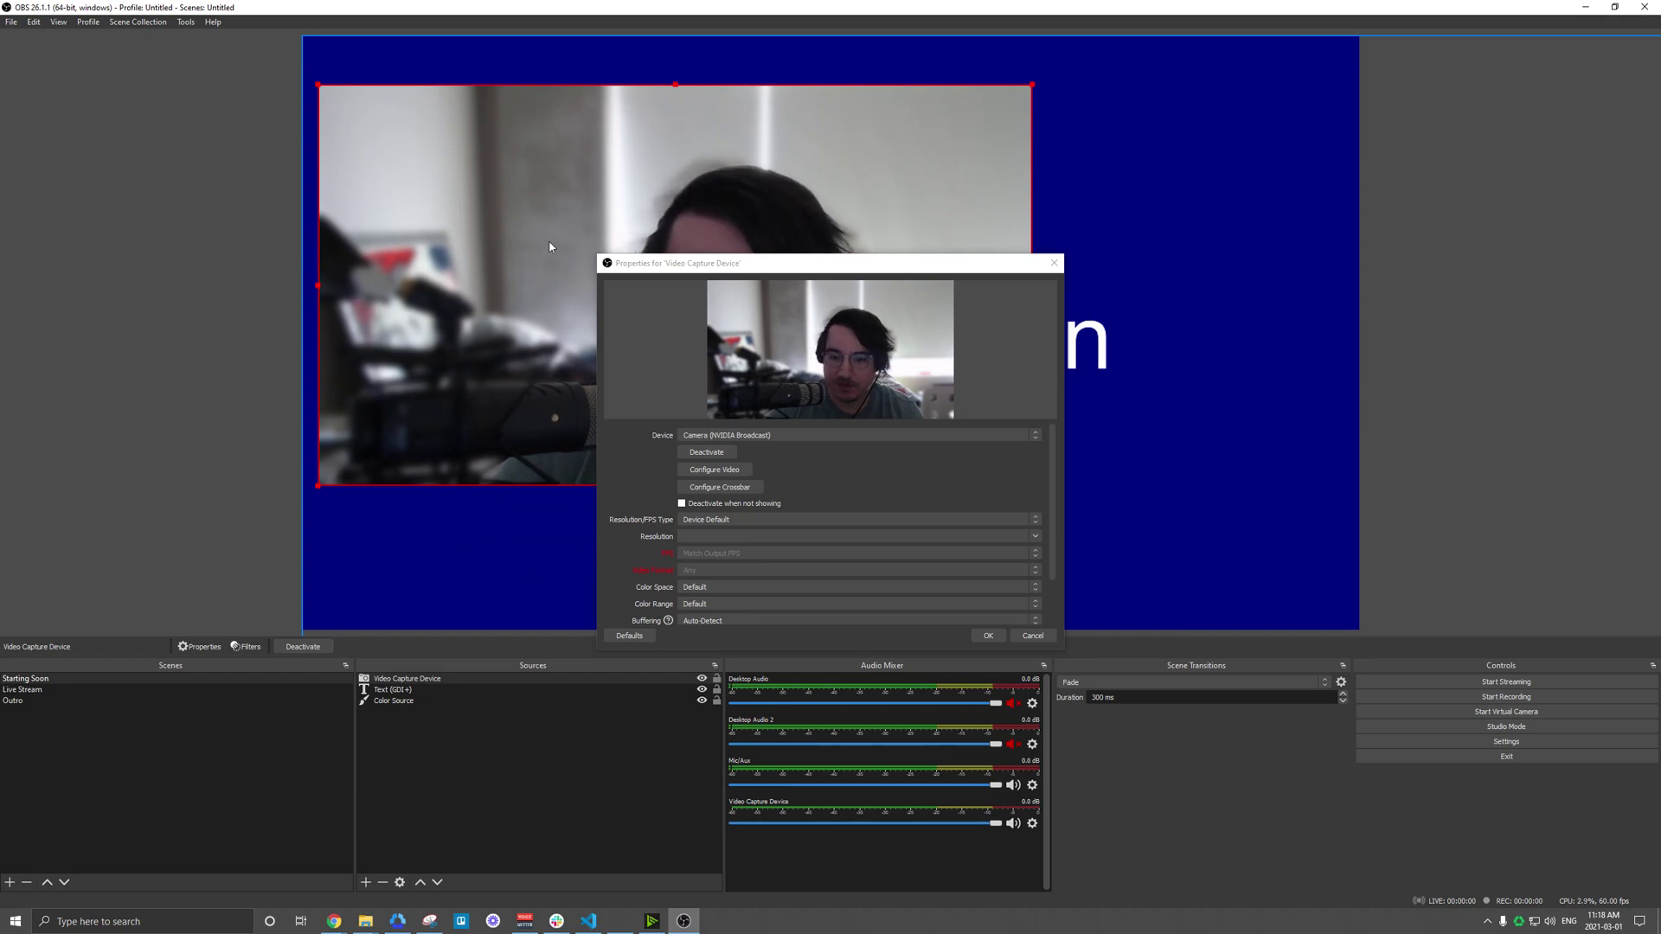
left_click(1022, 634)
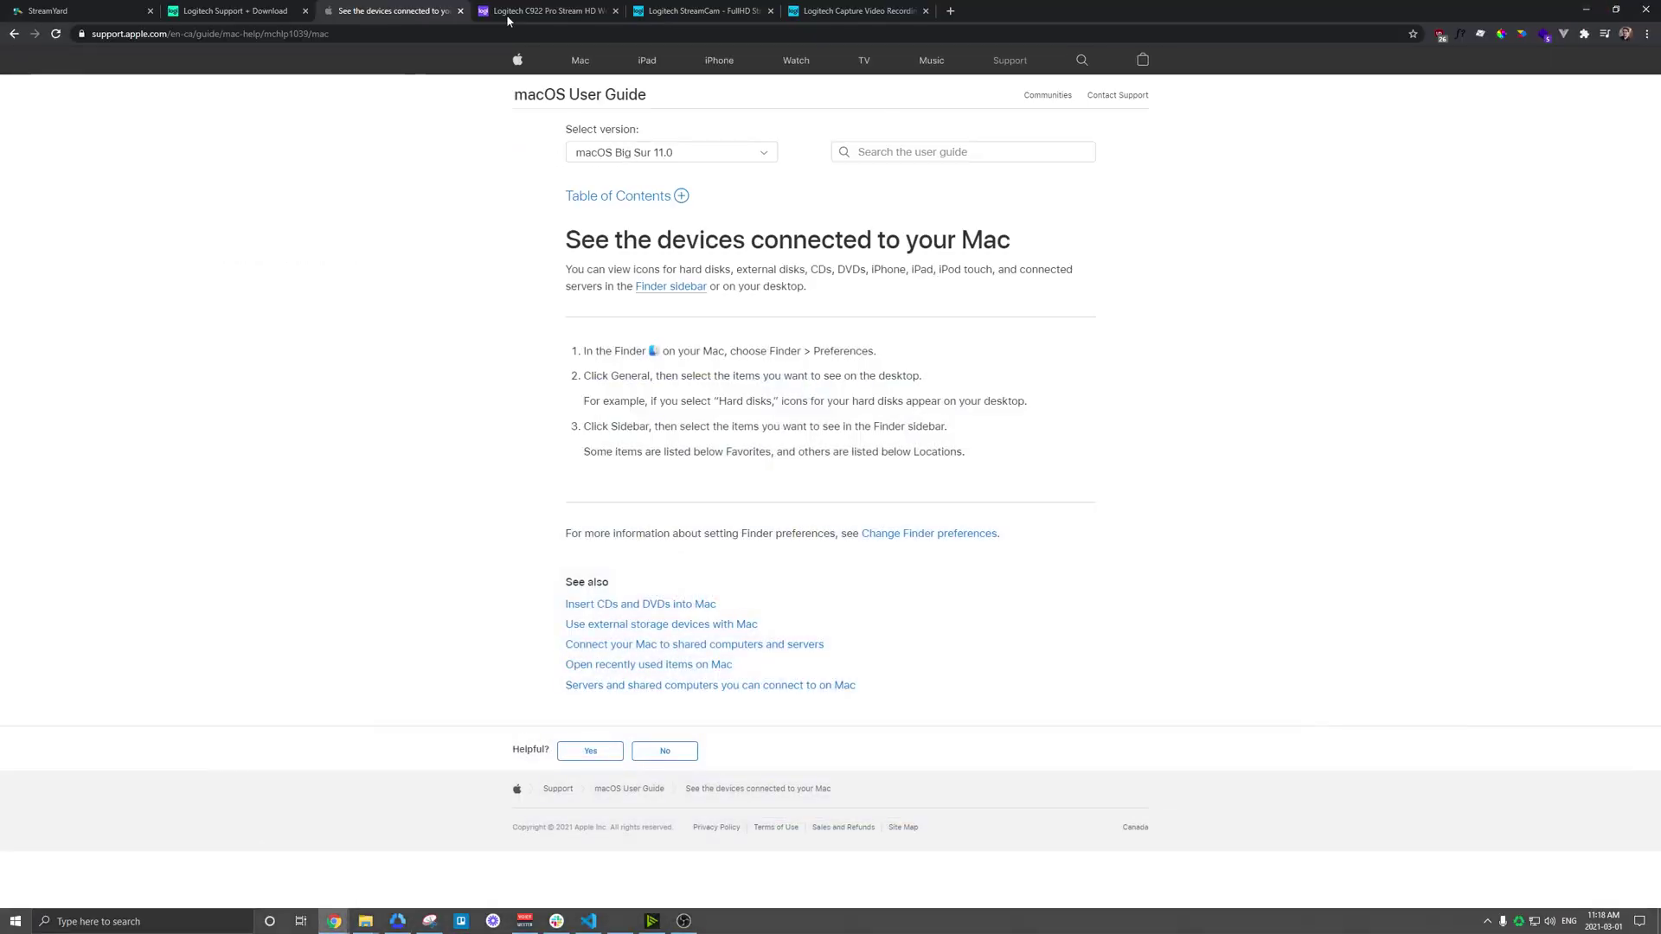
left_click(508, 15)
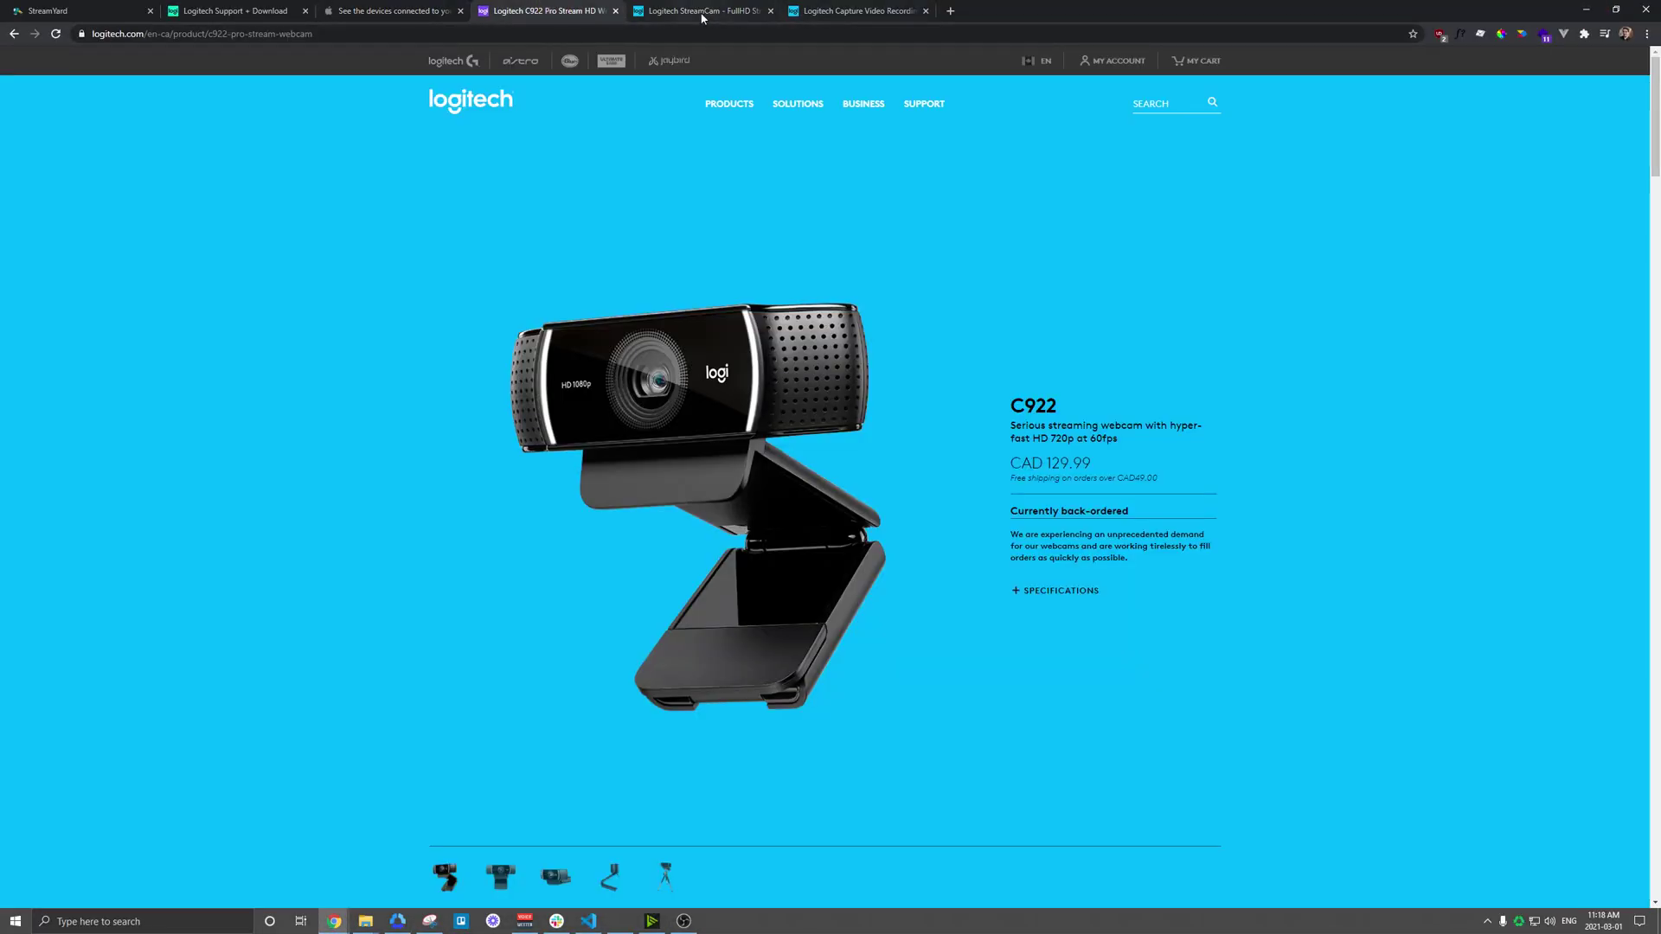
Scroll through the Logitech Capture download page, then return to OBS Studio.
left_click(855, 12)
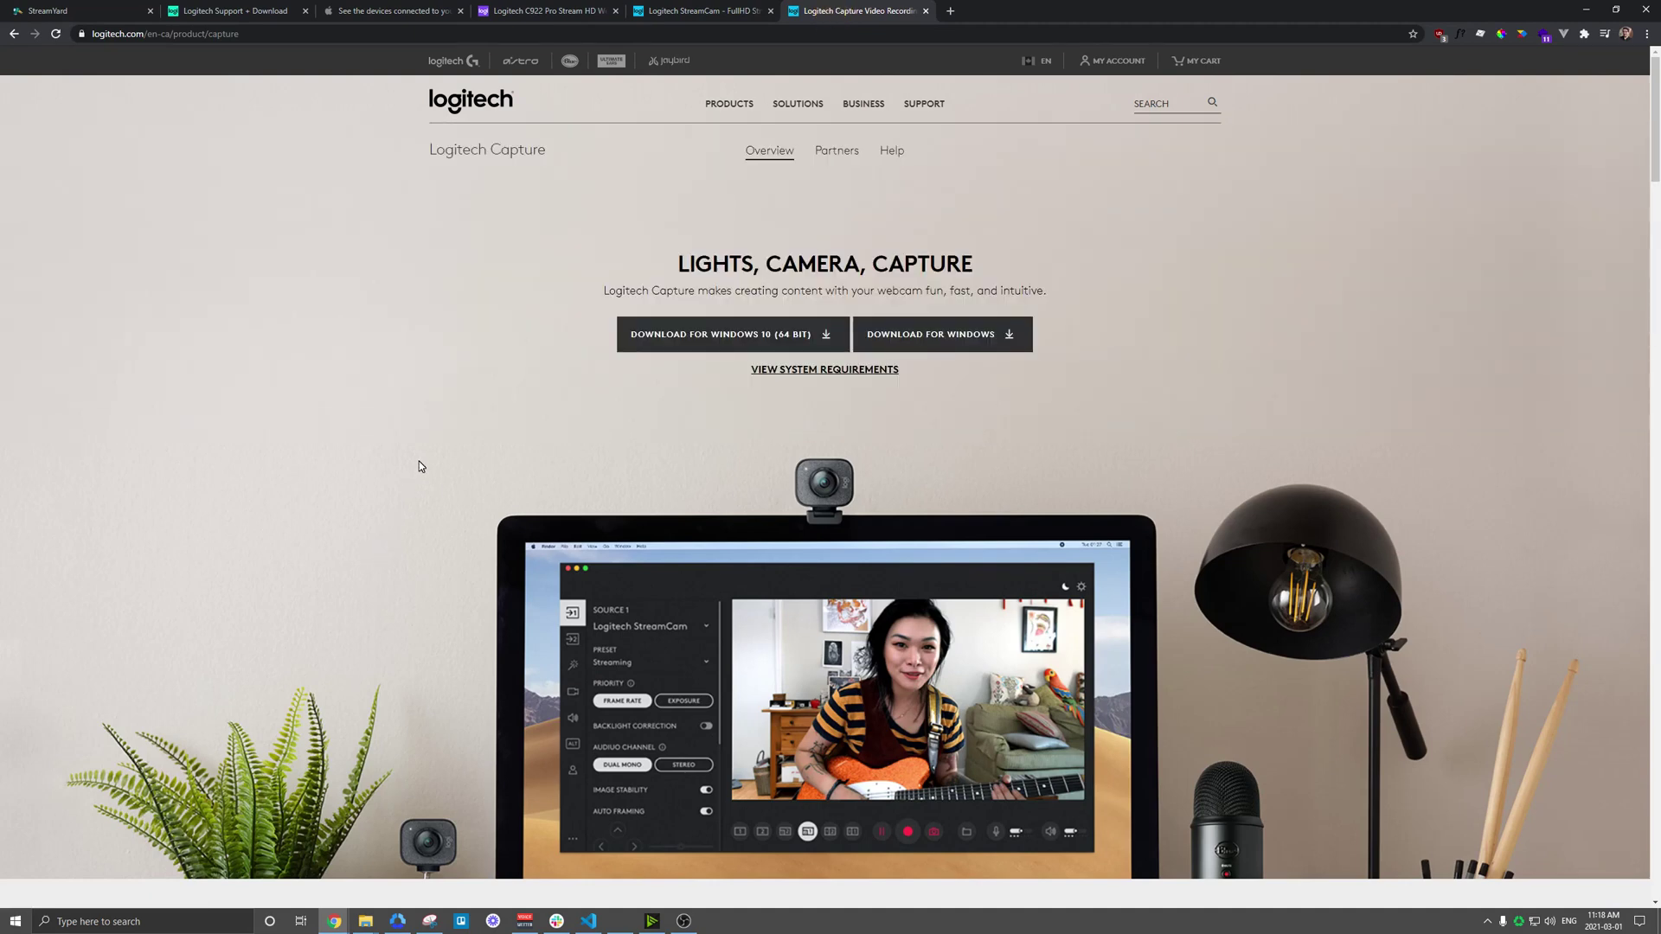
scroll(451, 424, "down", 2)
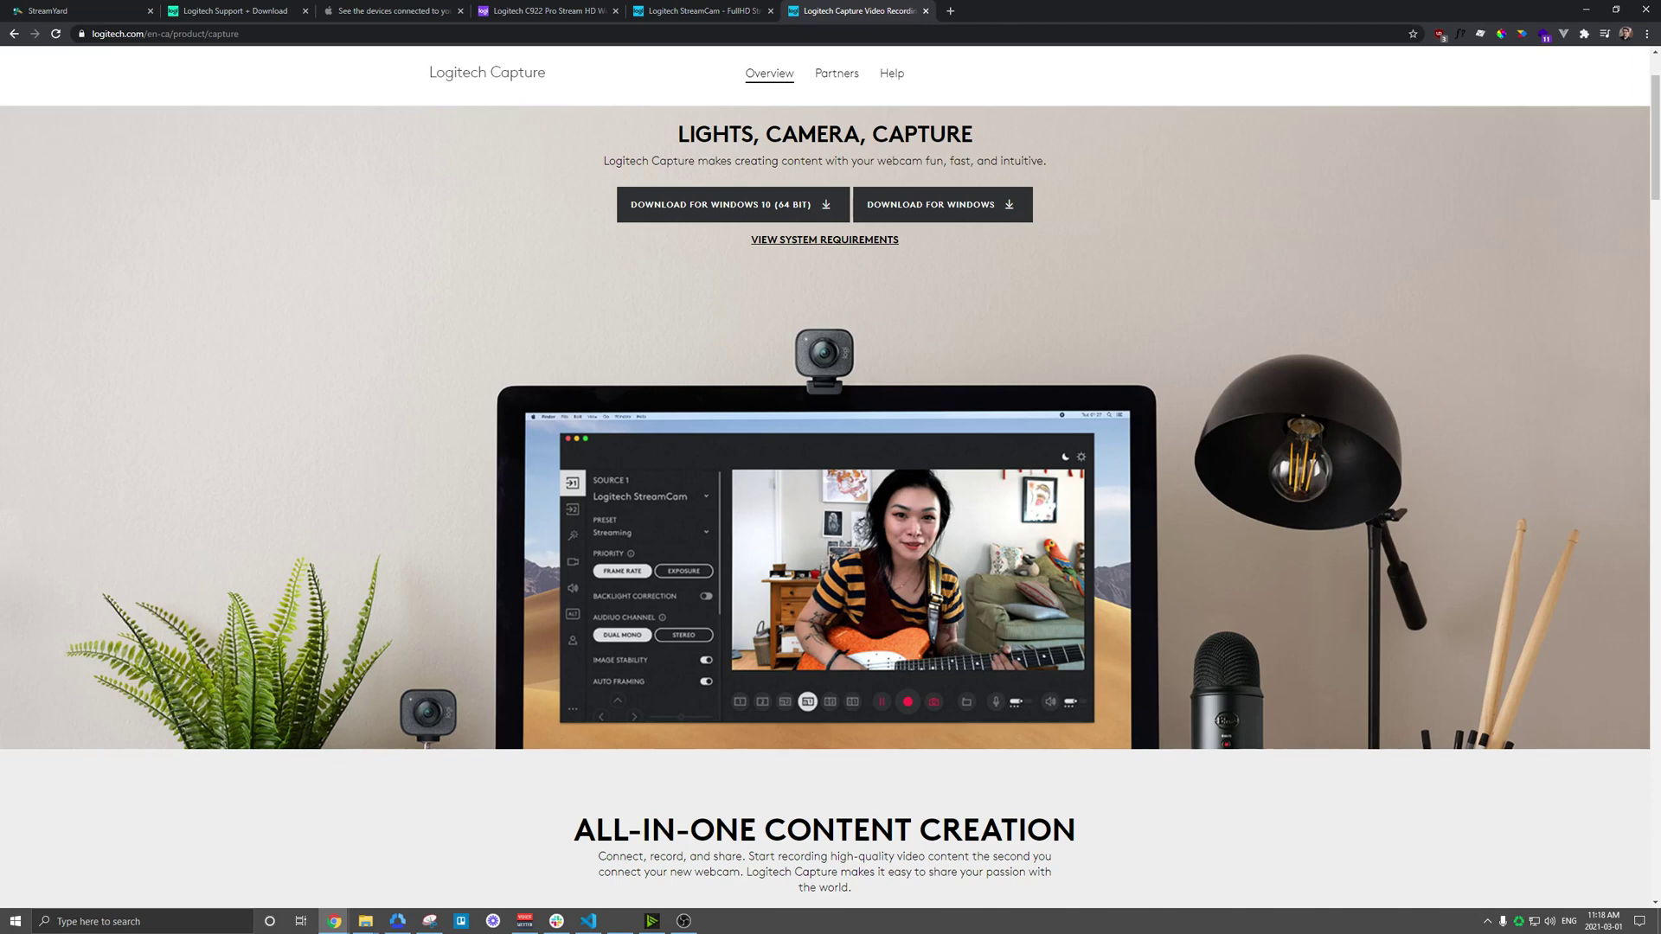
key("alt+Tab")
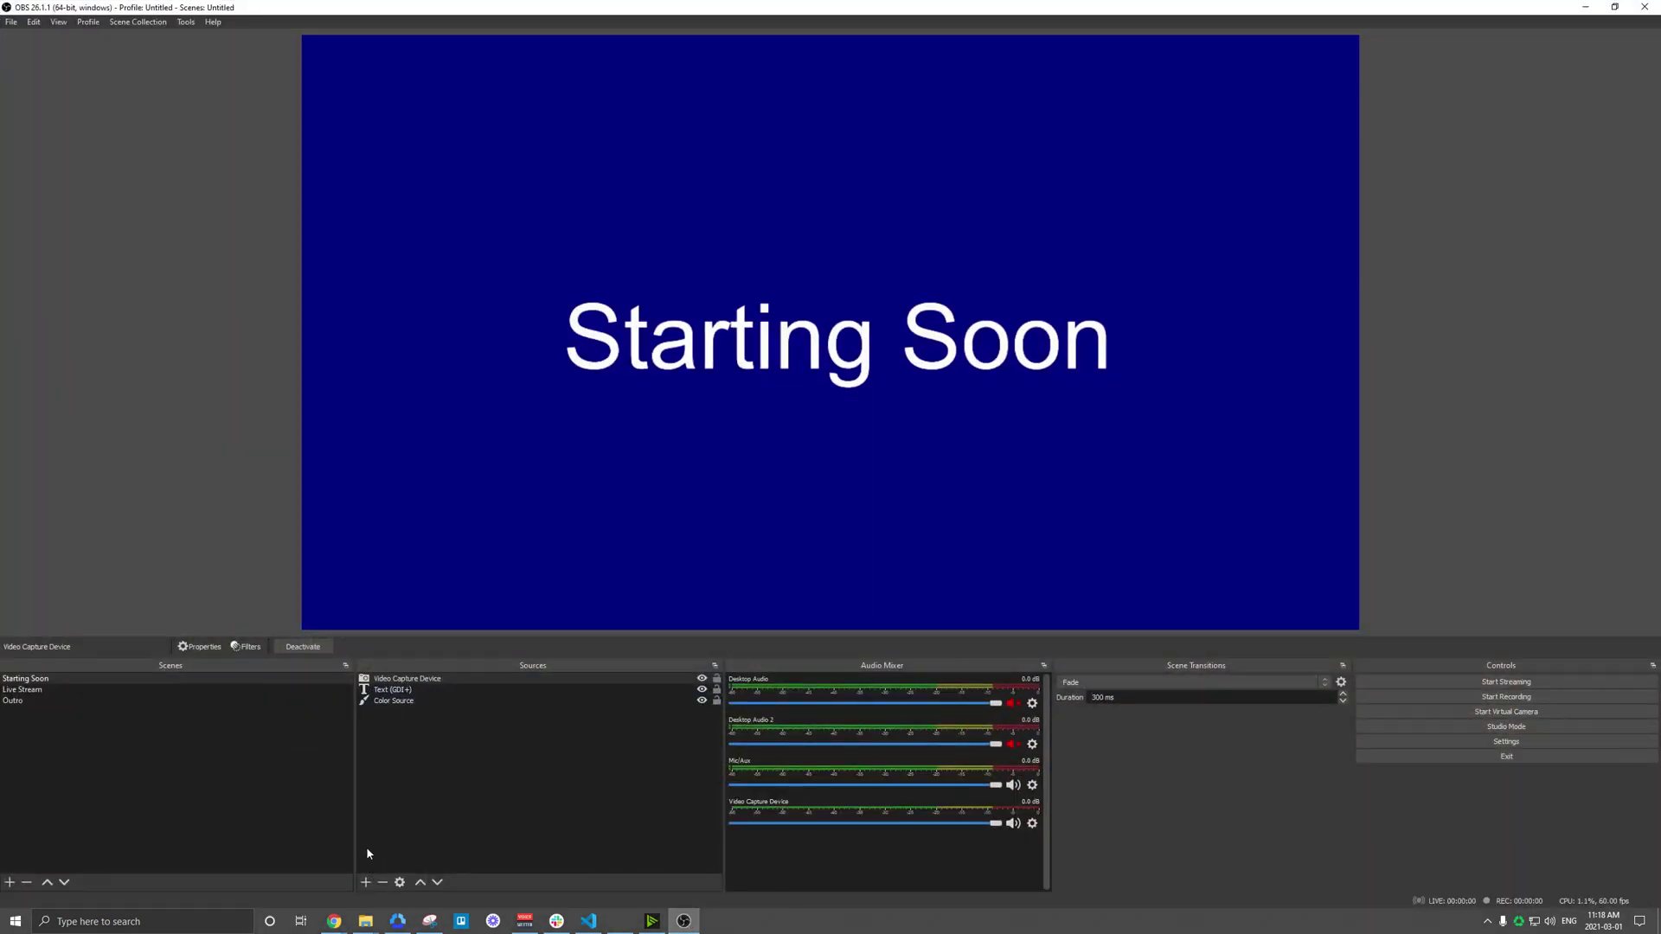
Reopen the Video Capture Device properties and leave c922 Pro Stream Webcam as the device.
double_click(390, 680)
left_click(739, 435)
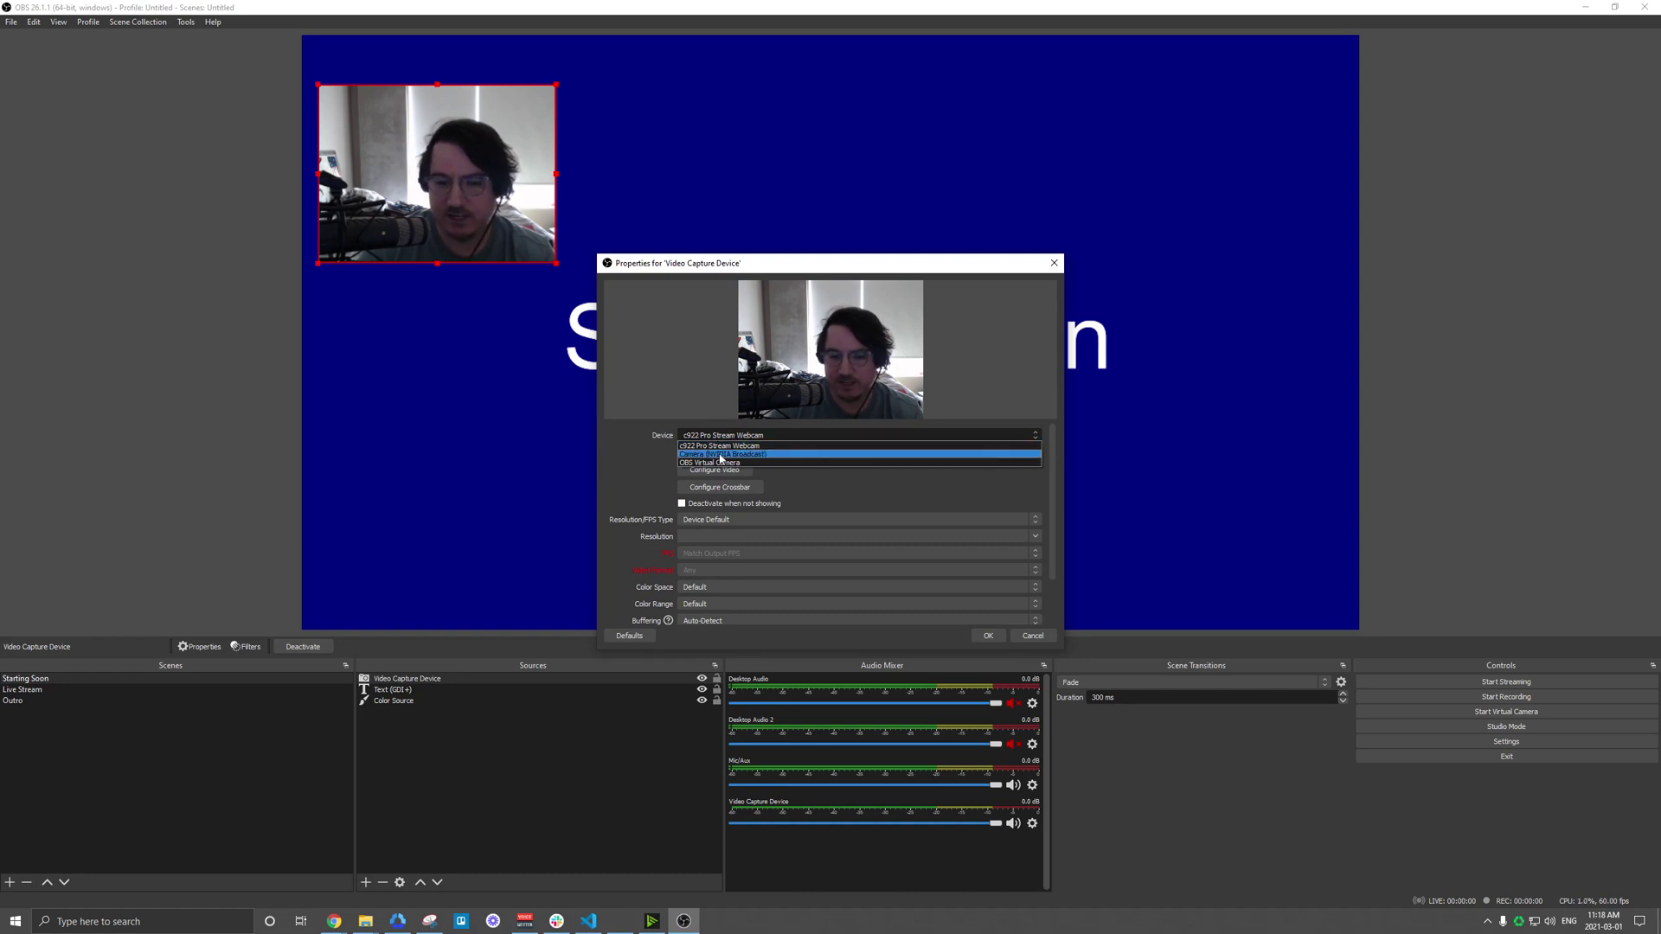
left_click(1042, 635)
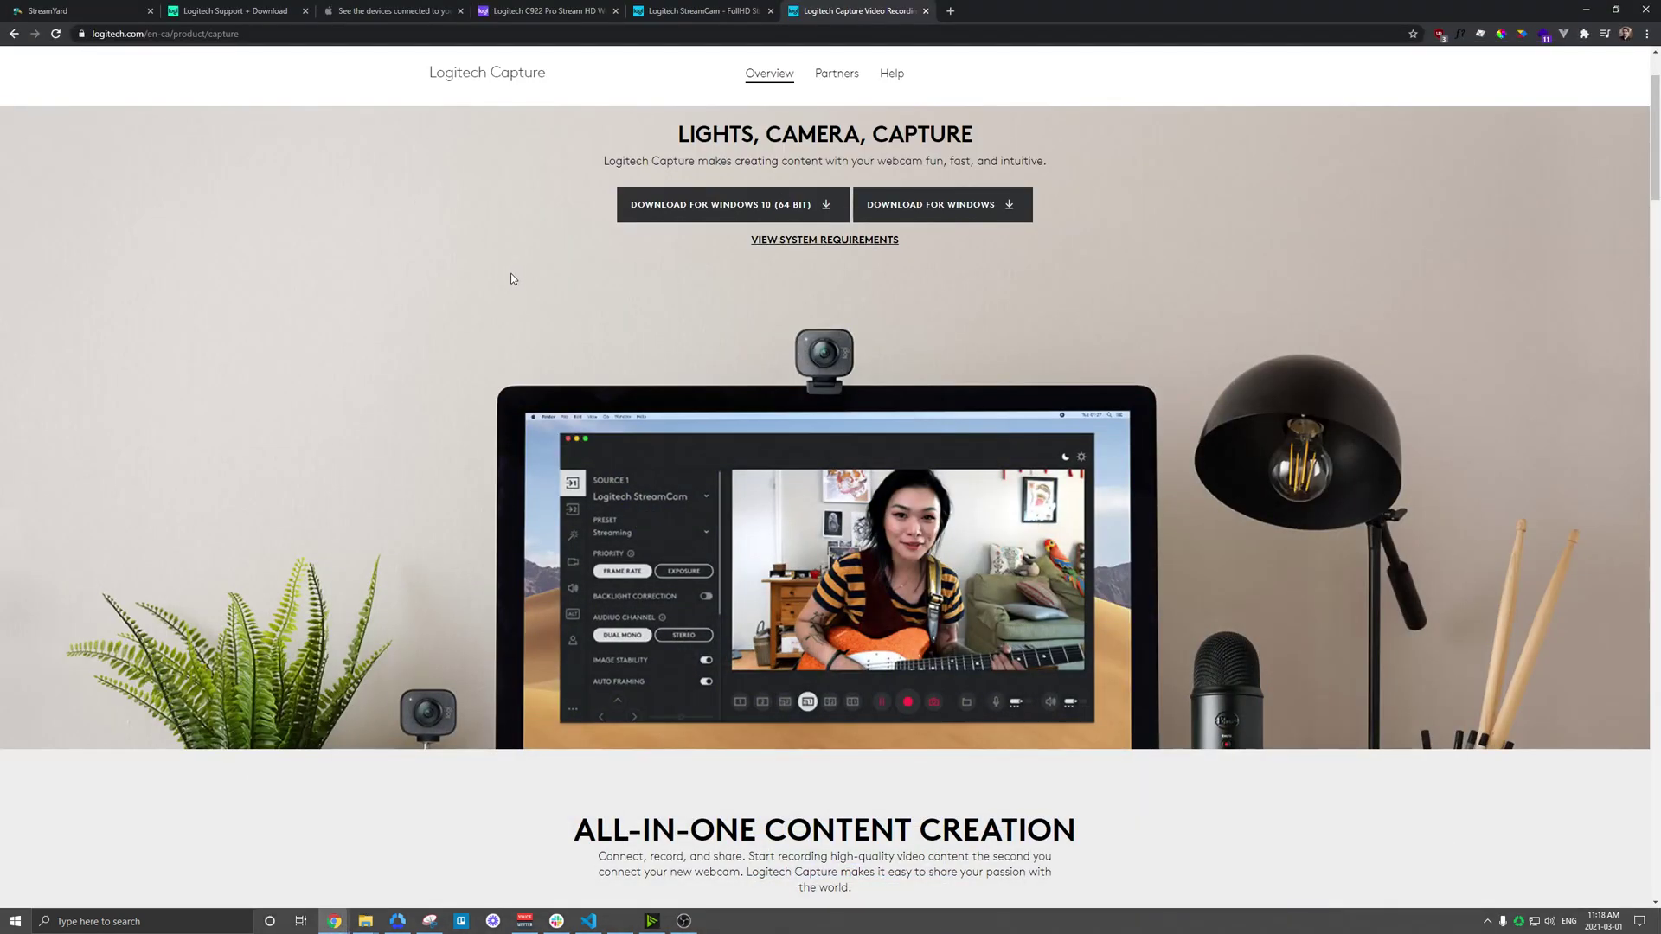
scroll(545, 309, "down", 2)
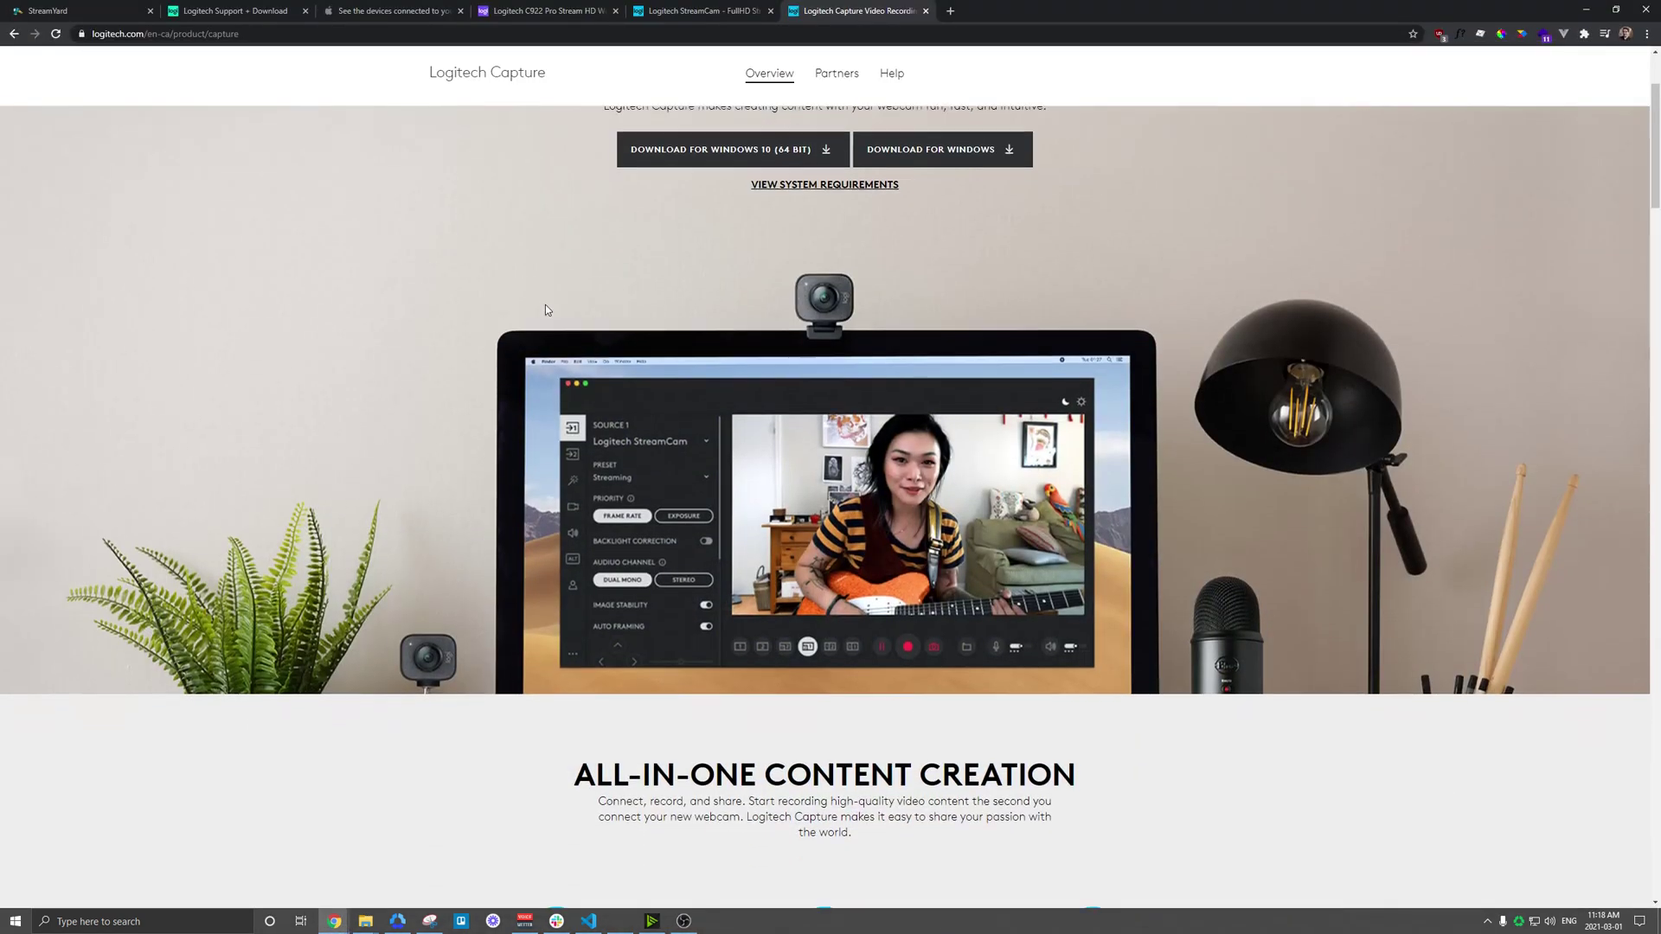
scroll(545, 310, "down", 1)
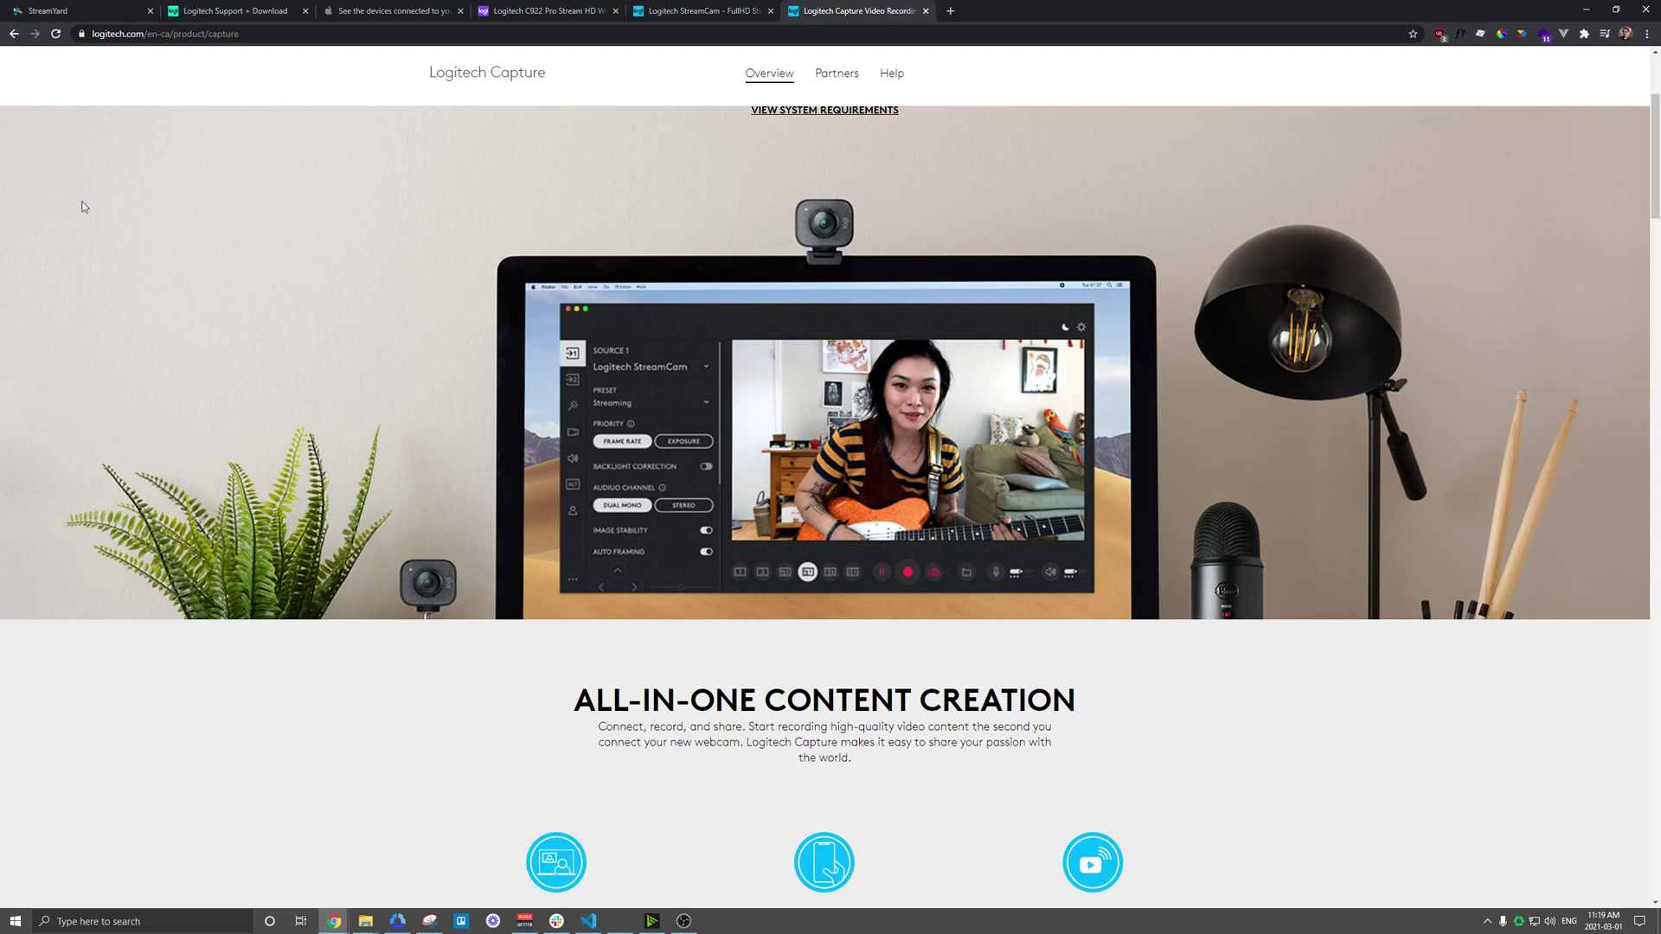
Enter StreamYard's Update broadcast studio and choose Camera (NVIDIA Broadcast) in Cam/Mic settings.
left_click(82, 15)
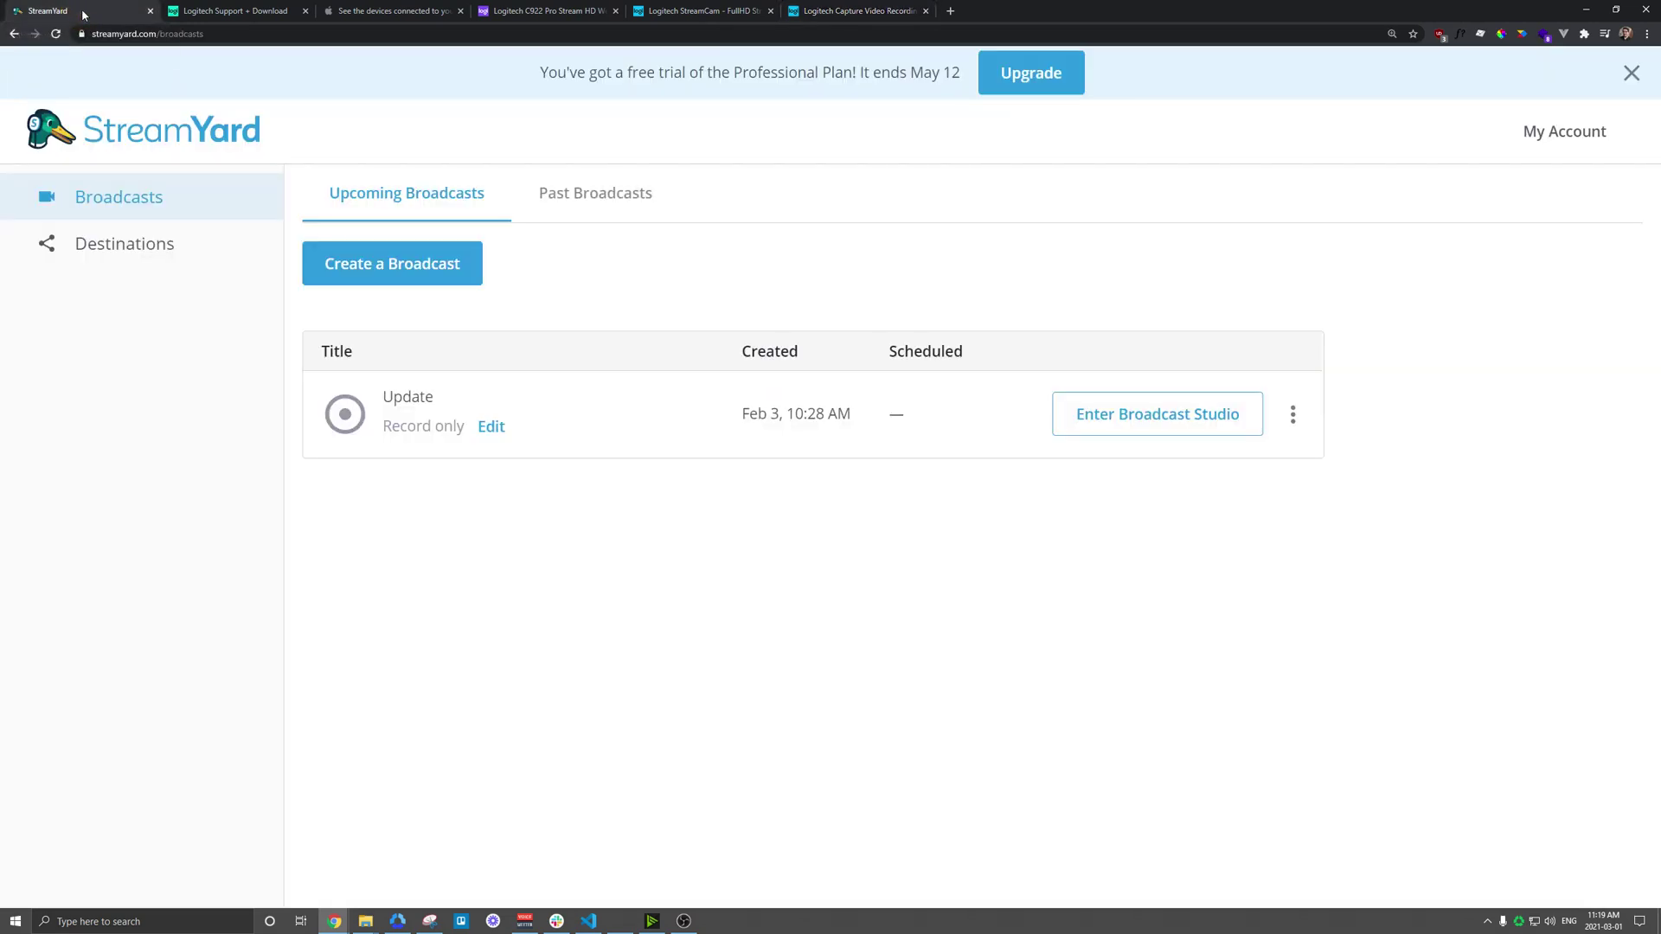
left_click(1173, 420)
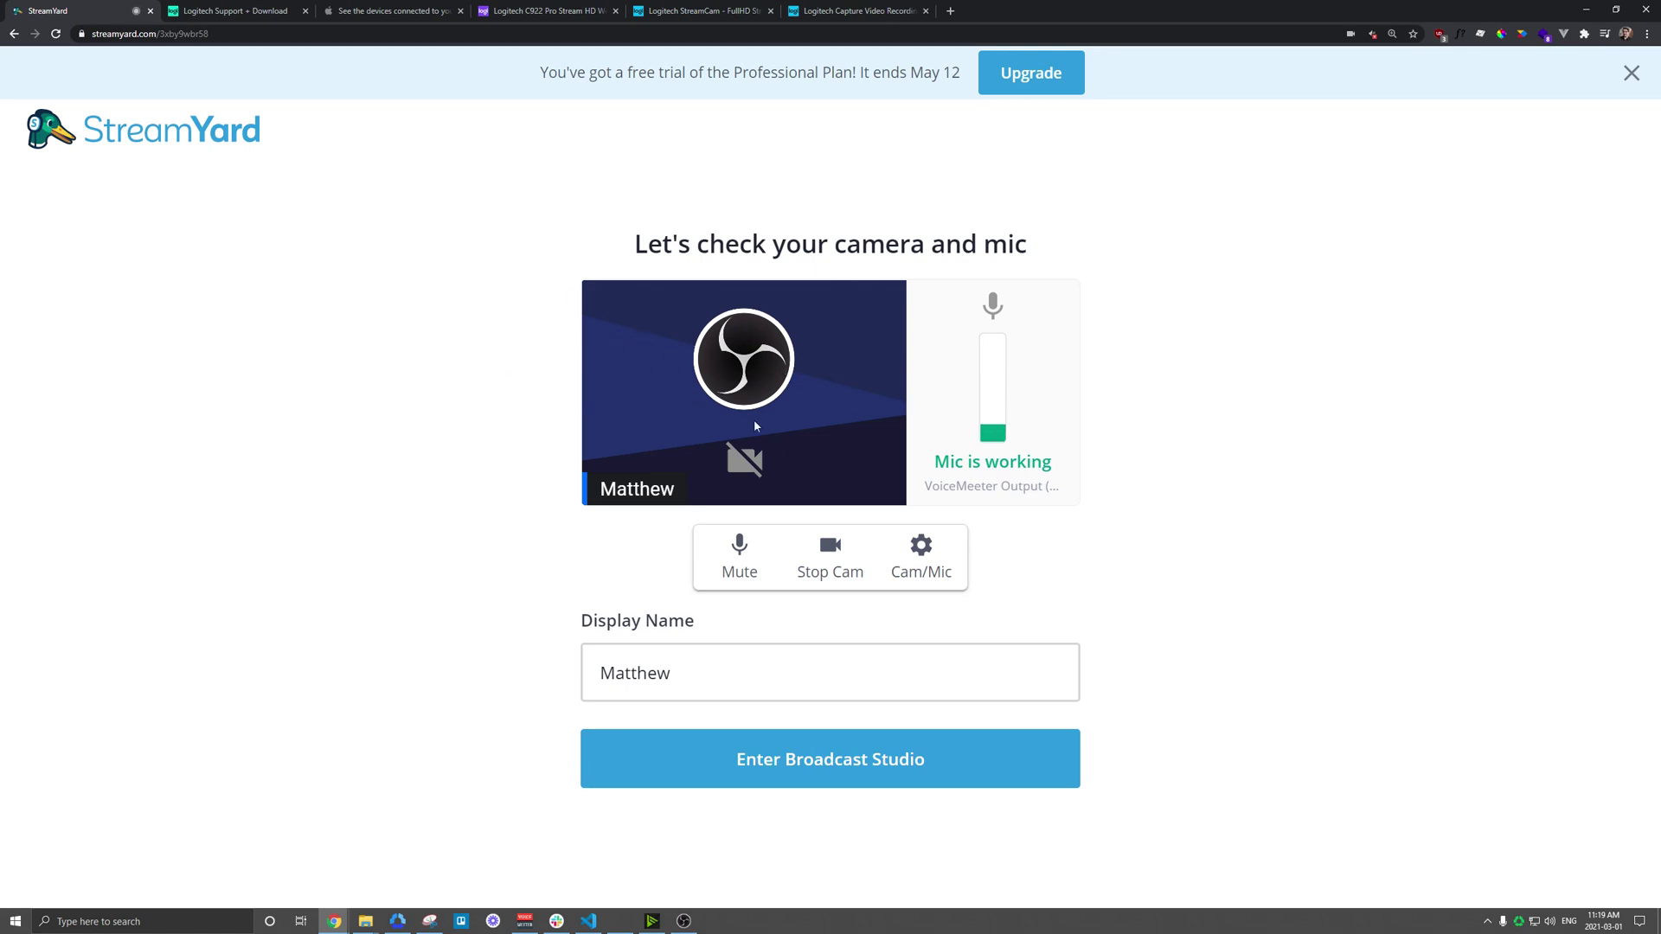
left_click(920, 557)
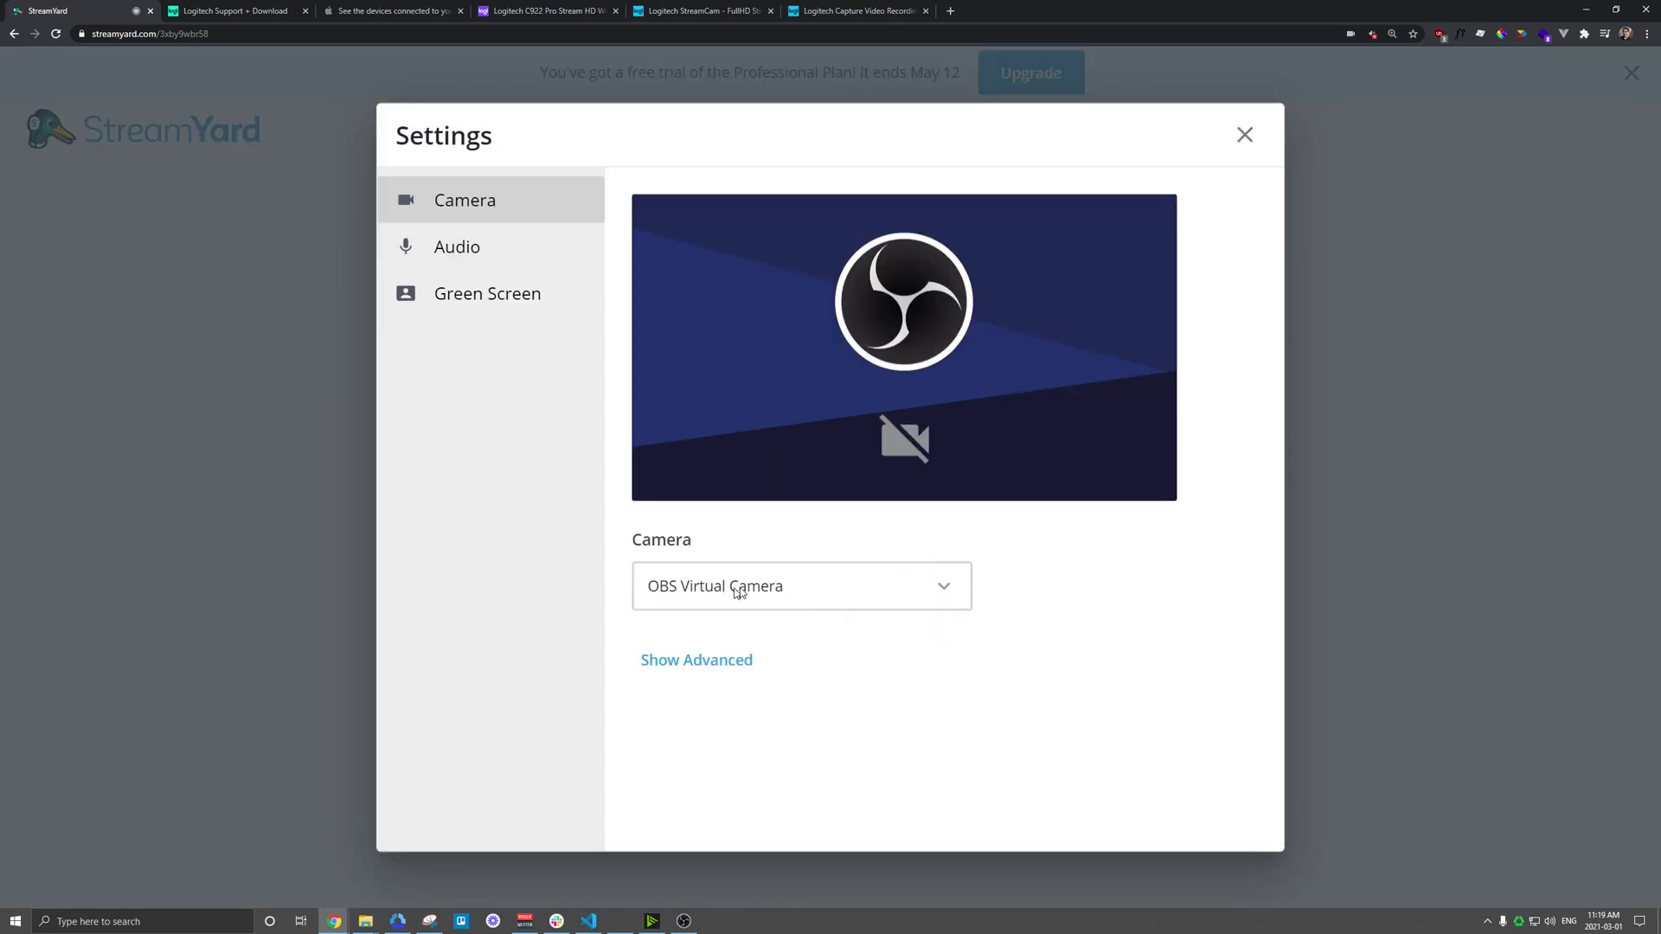
left_click(761, 590)
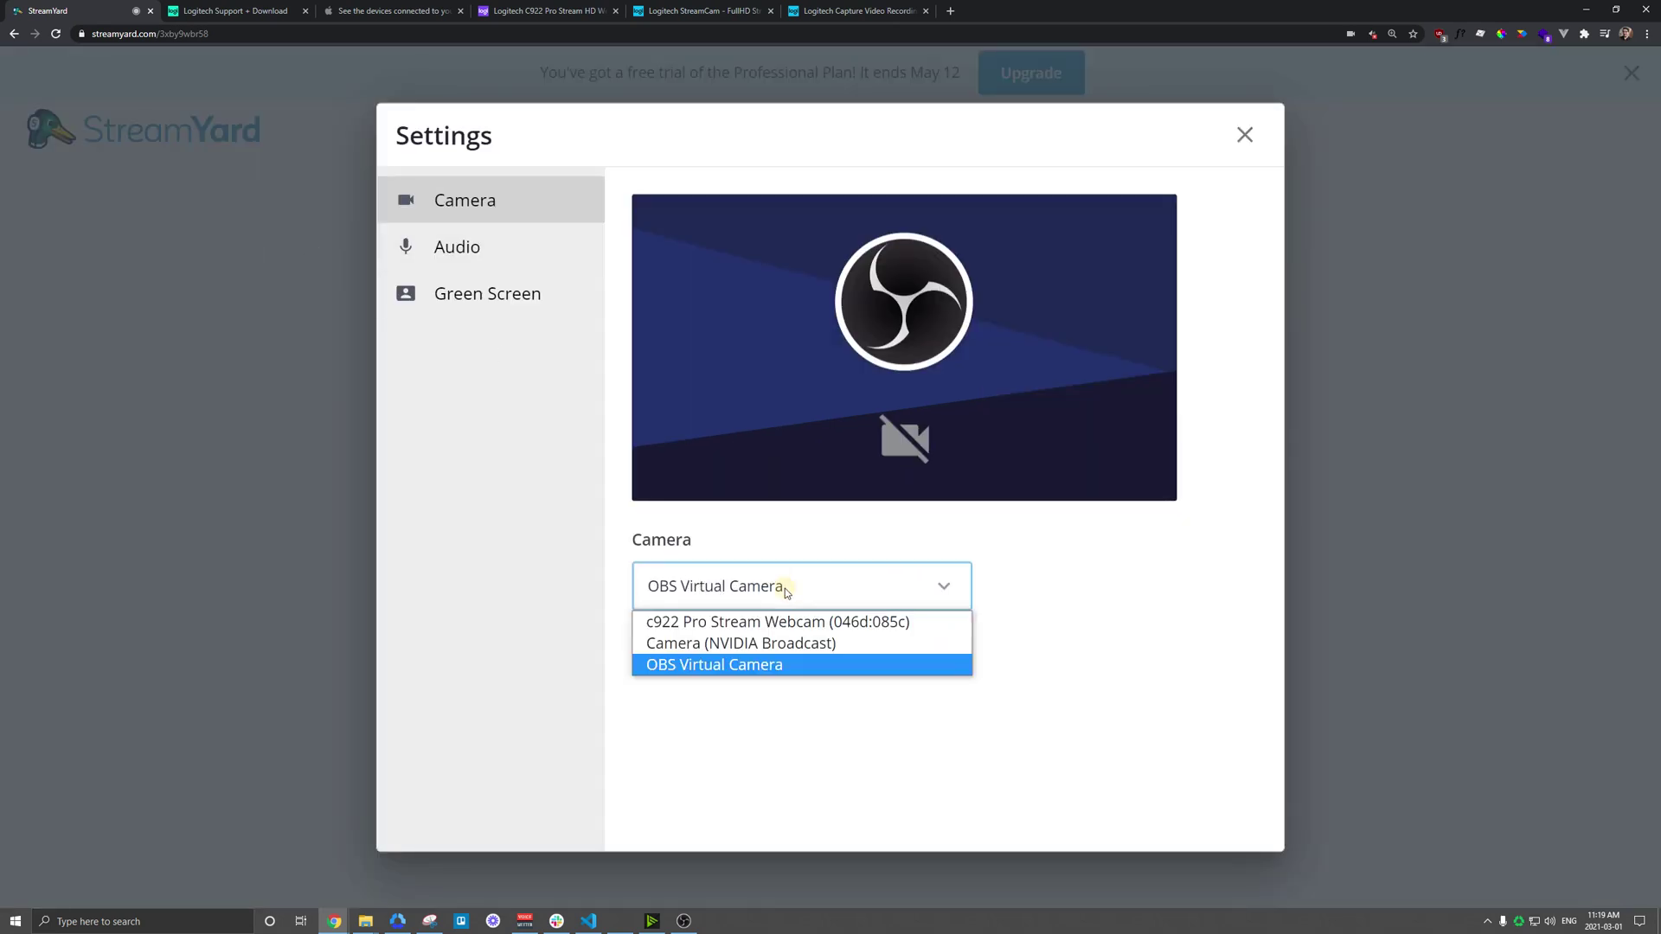
left_click(699, 645)
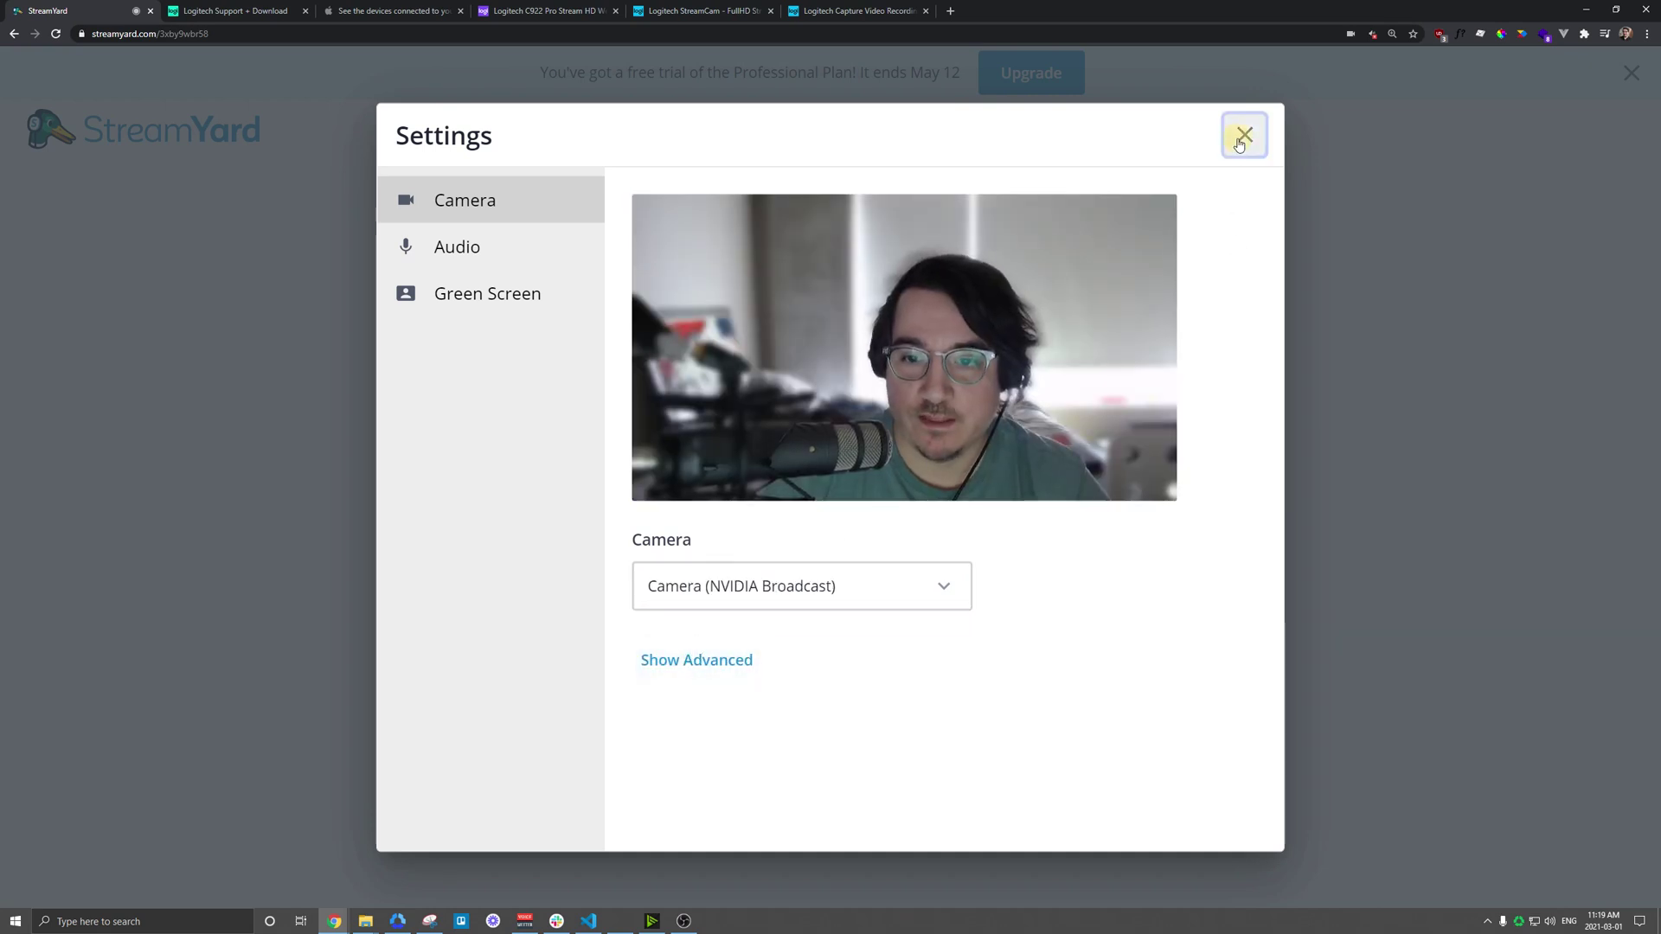
left_click(1245, 135)
left_click(920, 558)
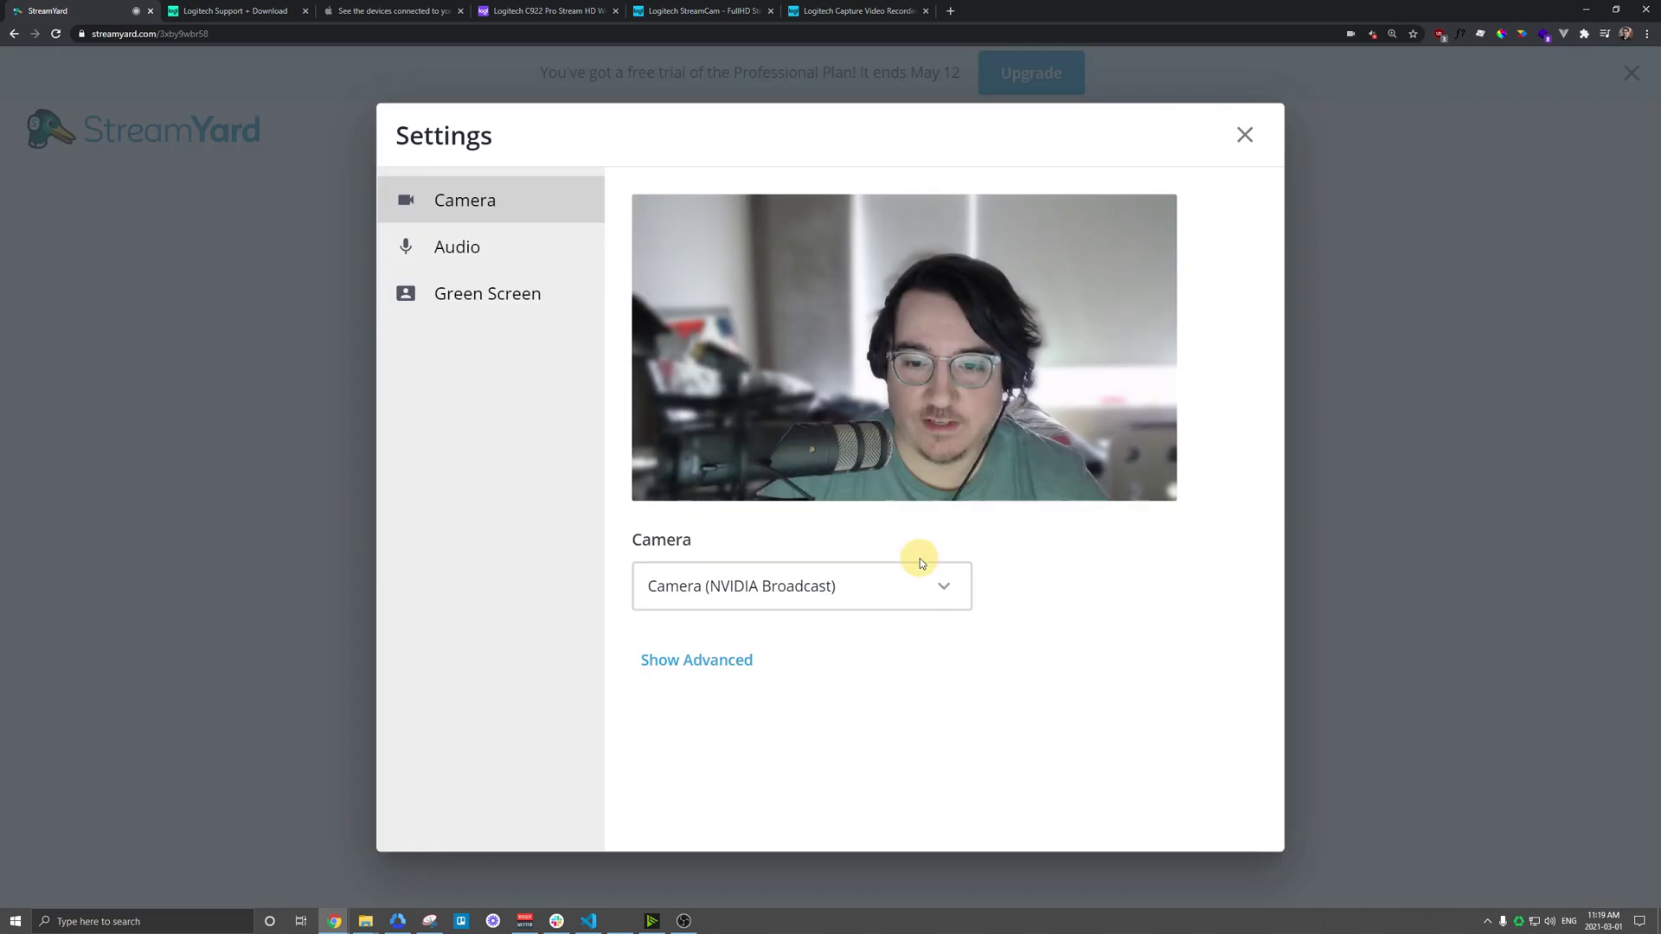
Keep VoiceMeeter Output as StreamYard's mic in Audio settings, then show the Logitech Capture page.
left_click(505, 251)
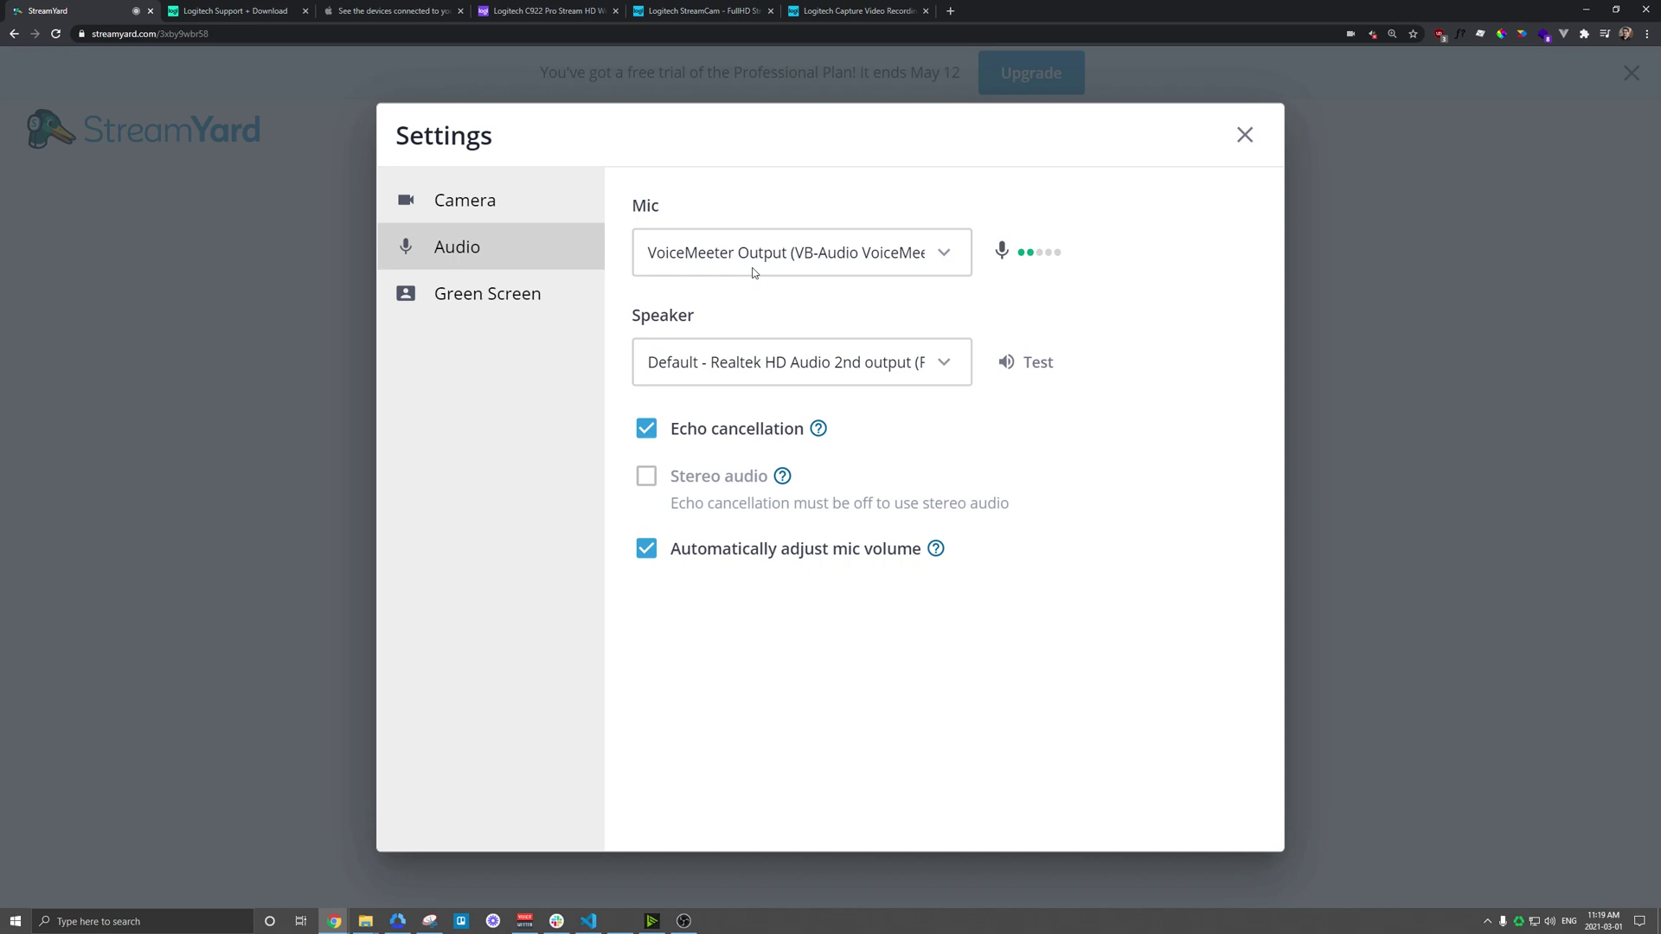
left_click(798, 269)
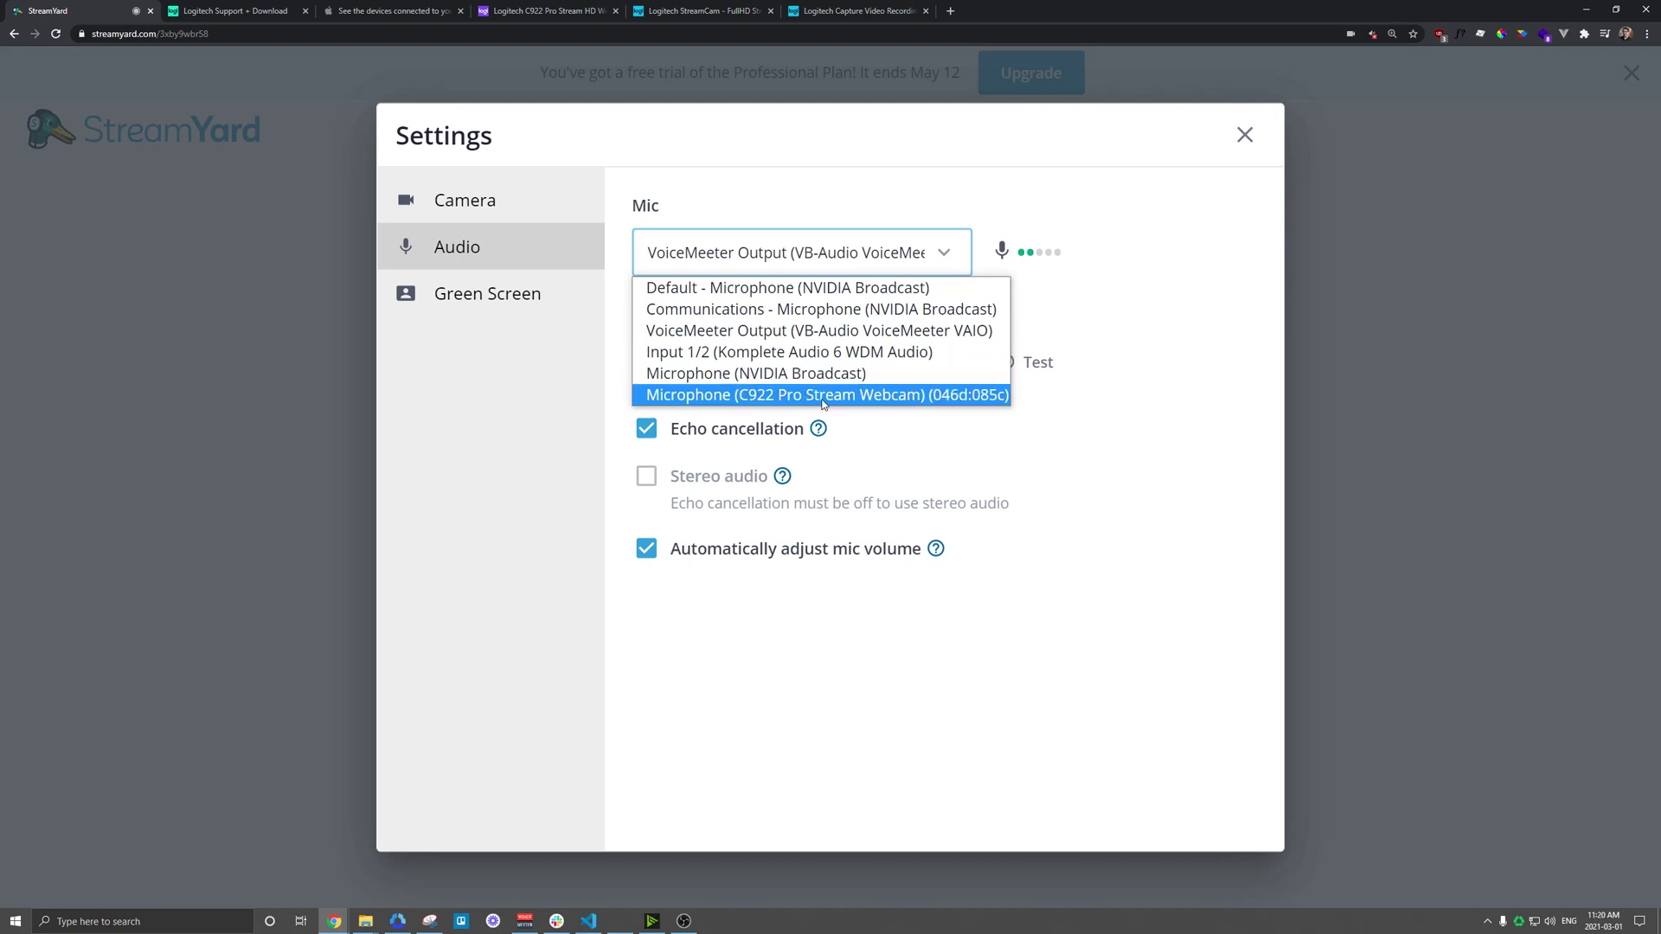
left_click(1130, 426)
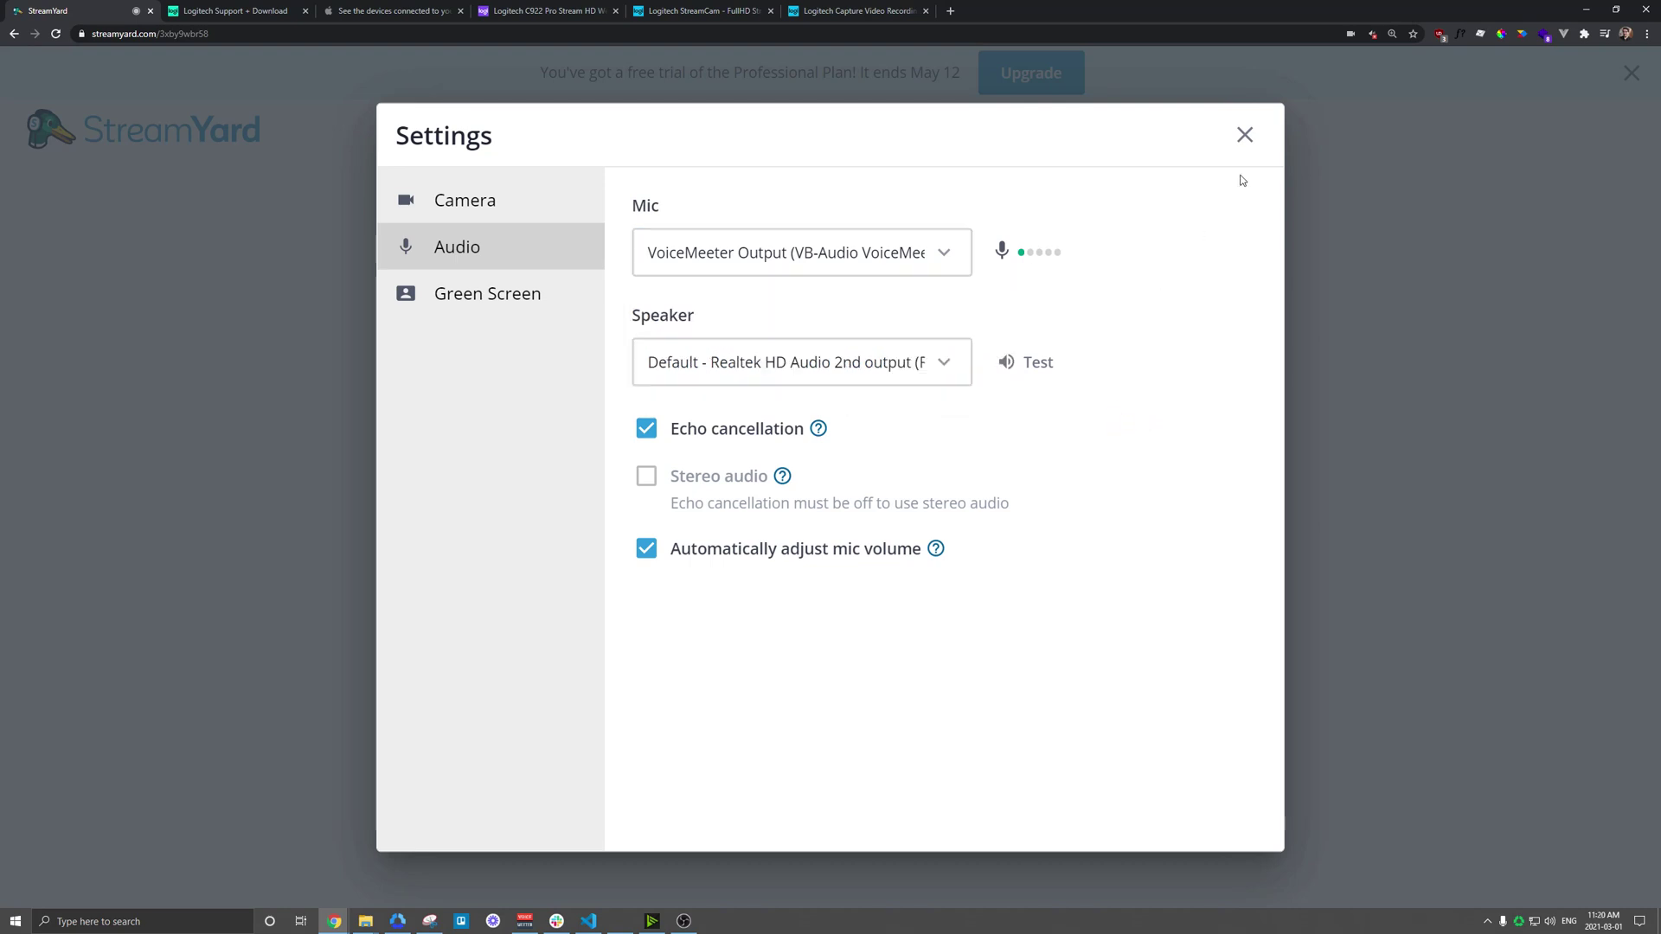
left_click(1244, 135)
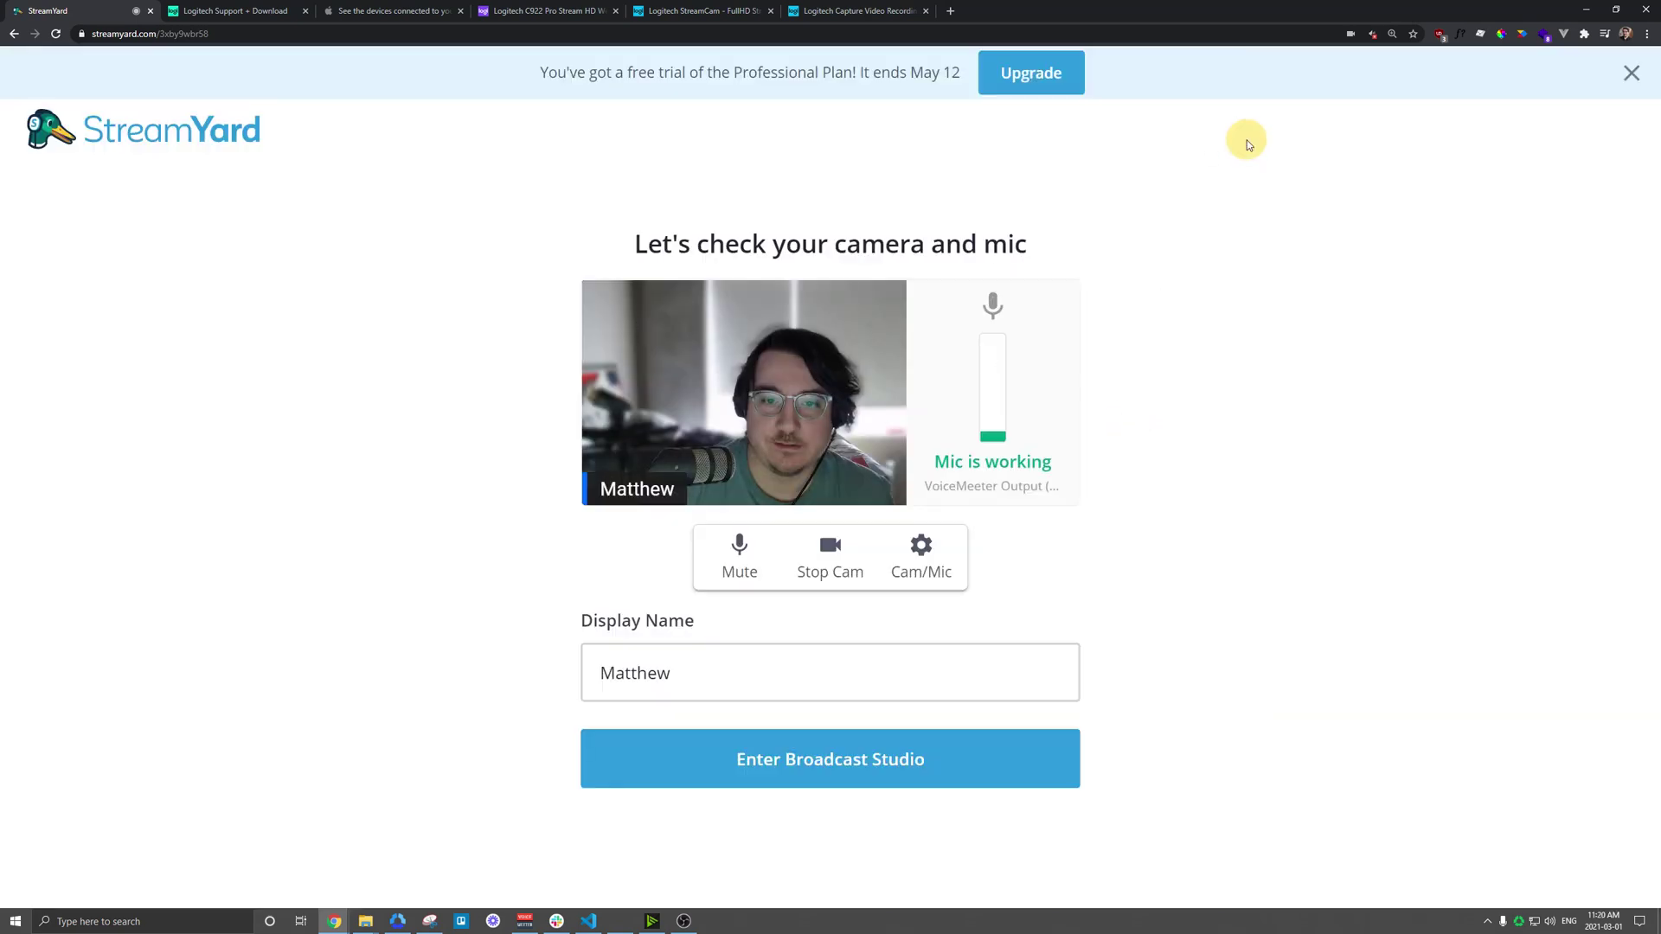
left_click(843, 10)
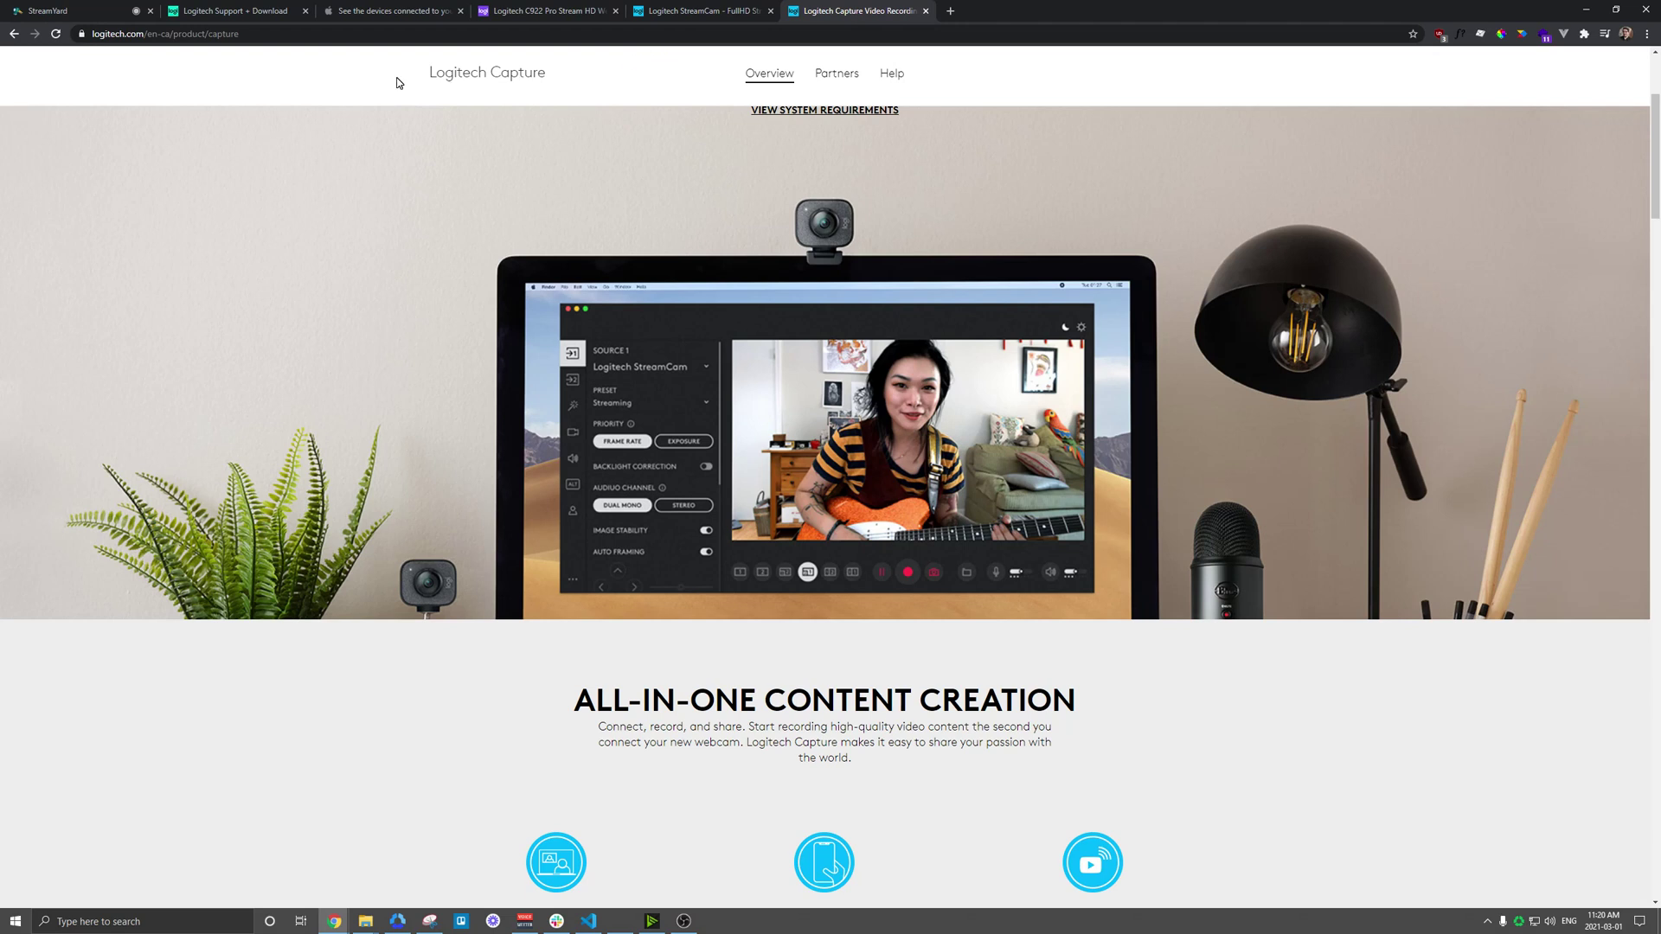
Open the Video Capture Device properties, glance at the Logitech Capture page, then cancel.
left_click(689, 921)
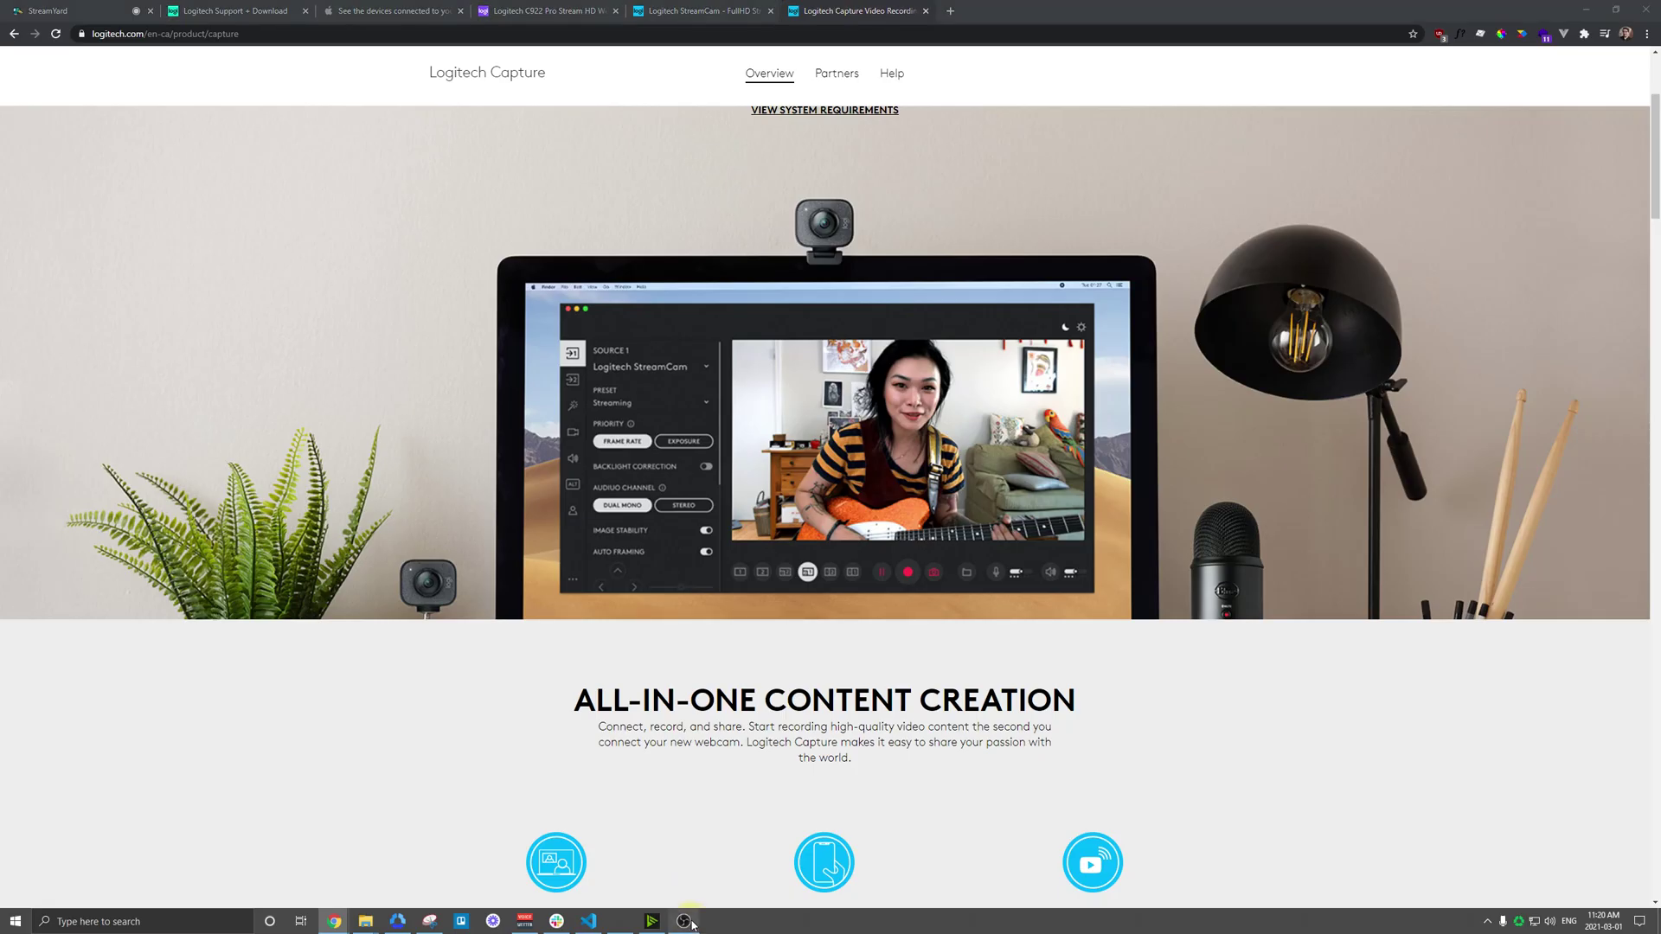
double_click(414, 680)
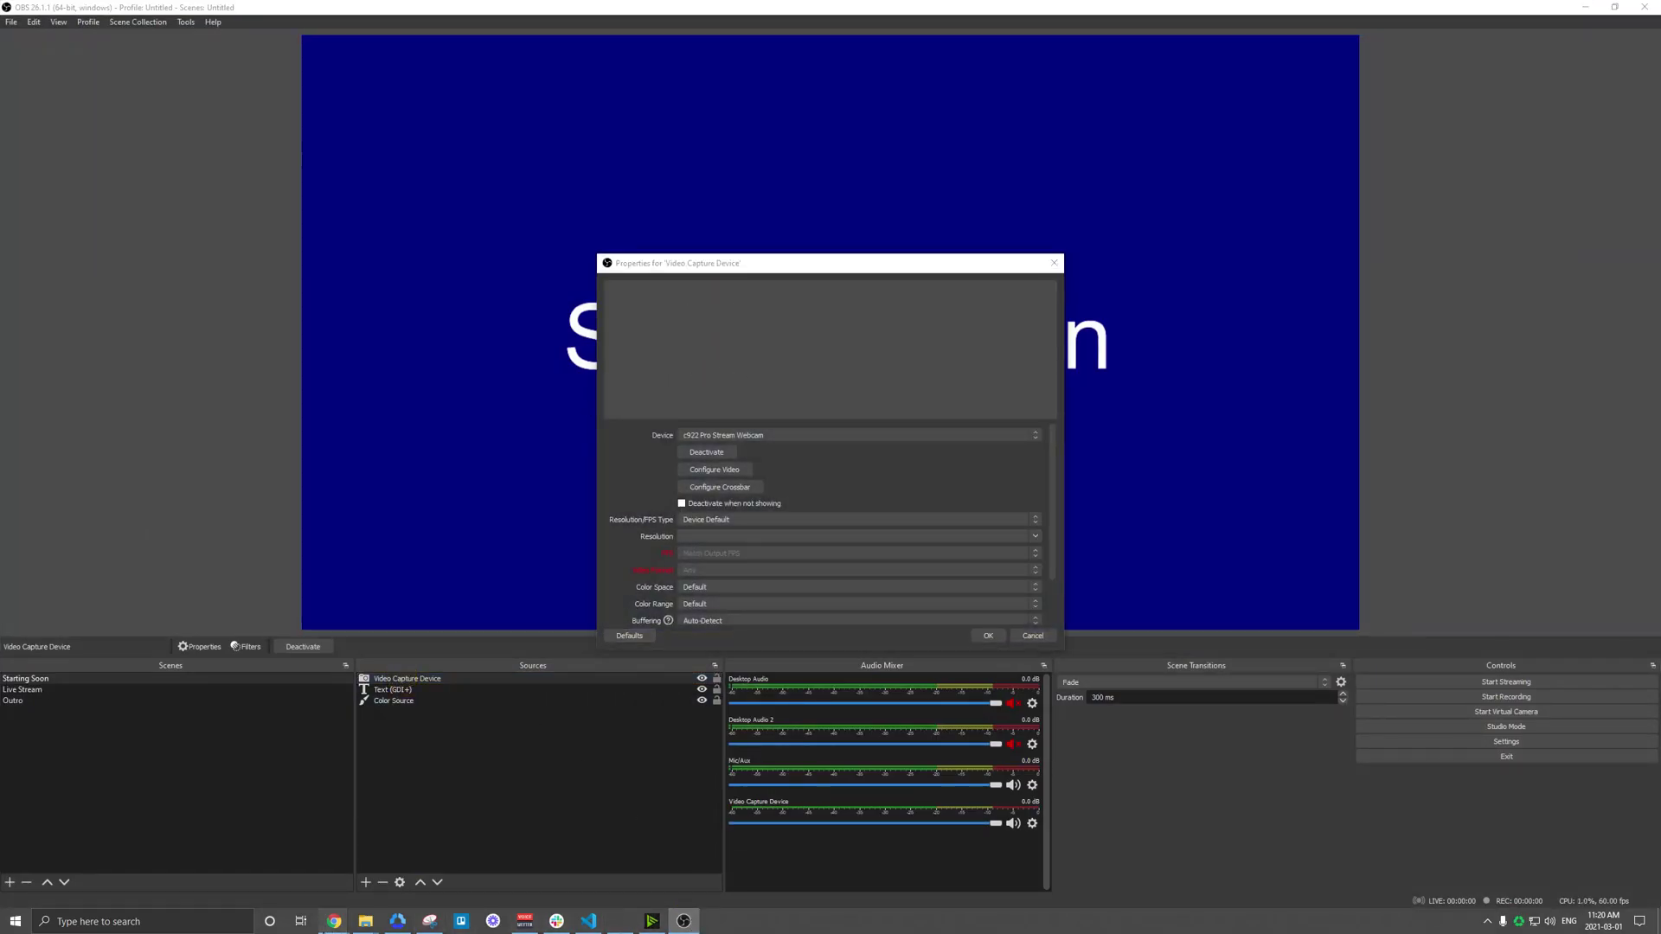
mouse_move(334, 921)
left_click(386, 879)
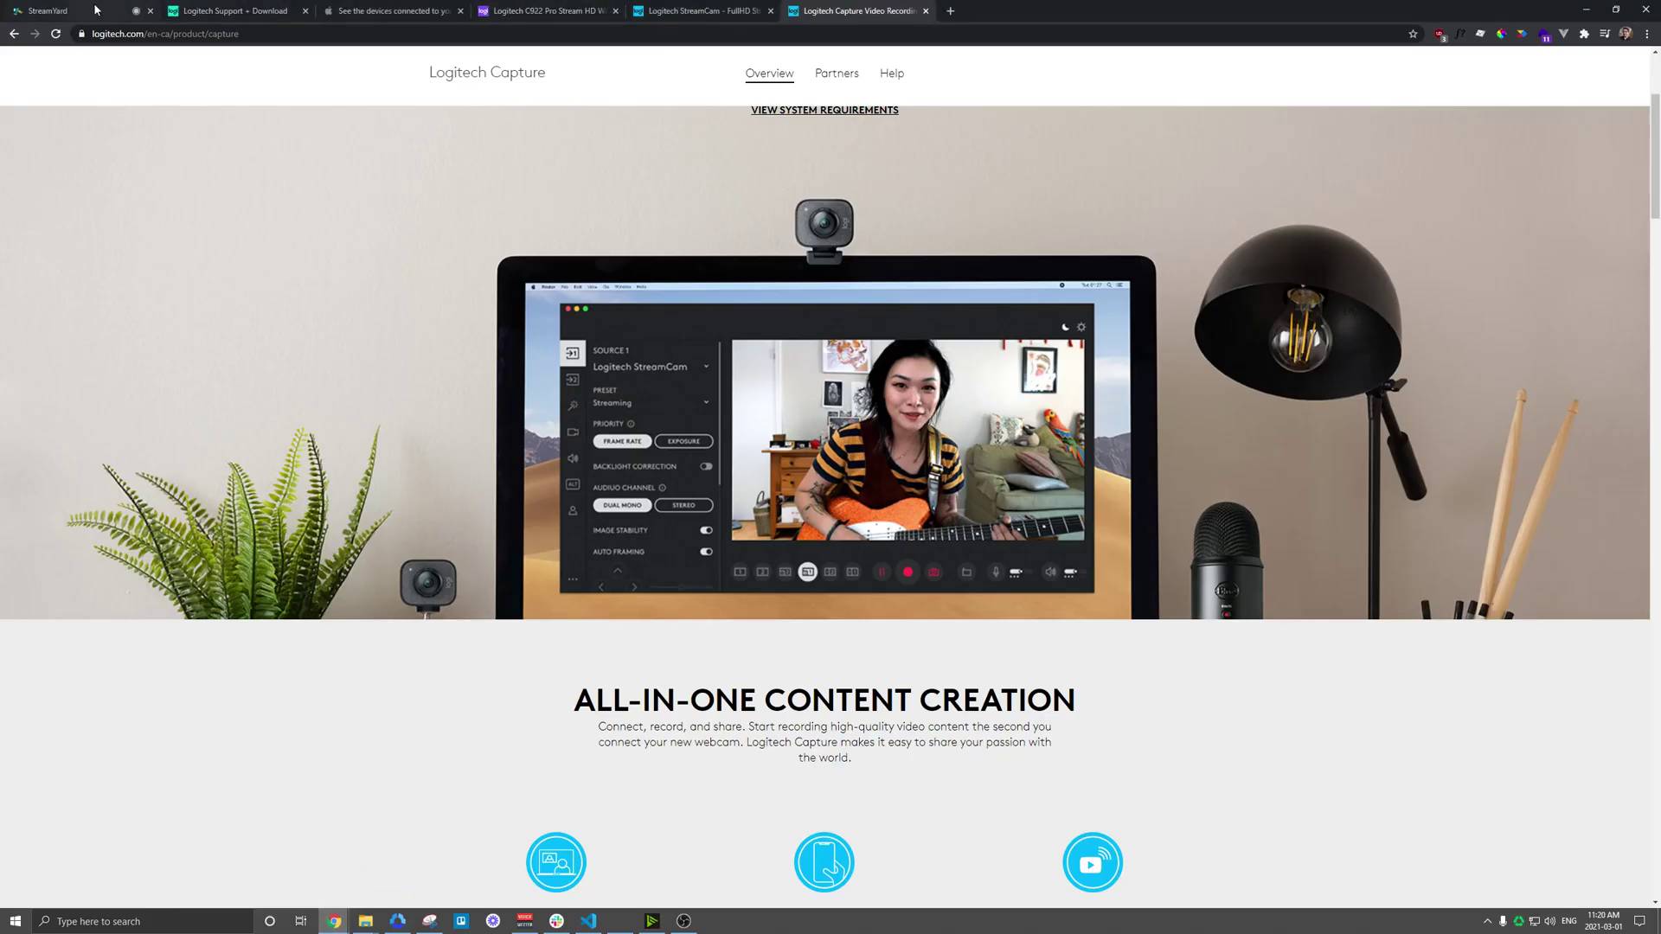
left_click(684, 920)
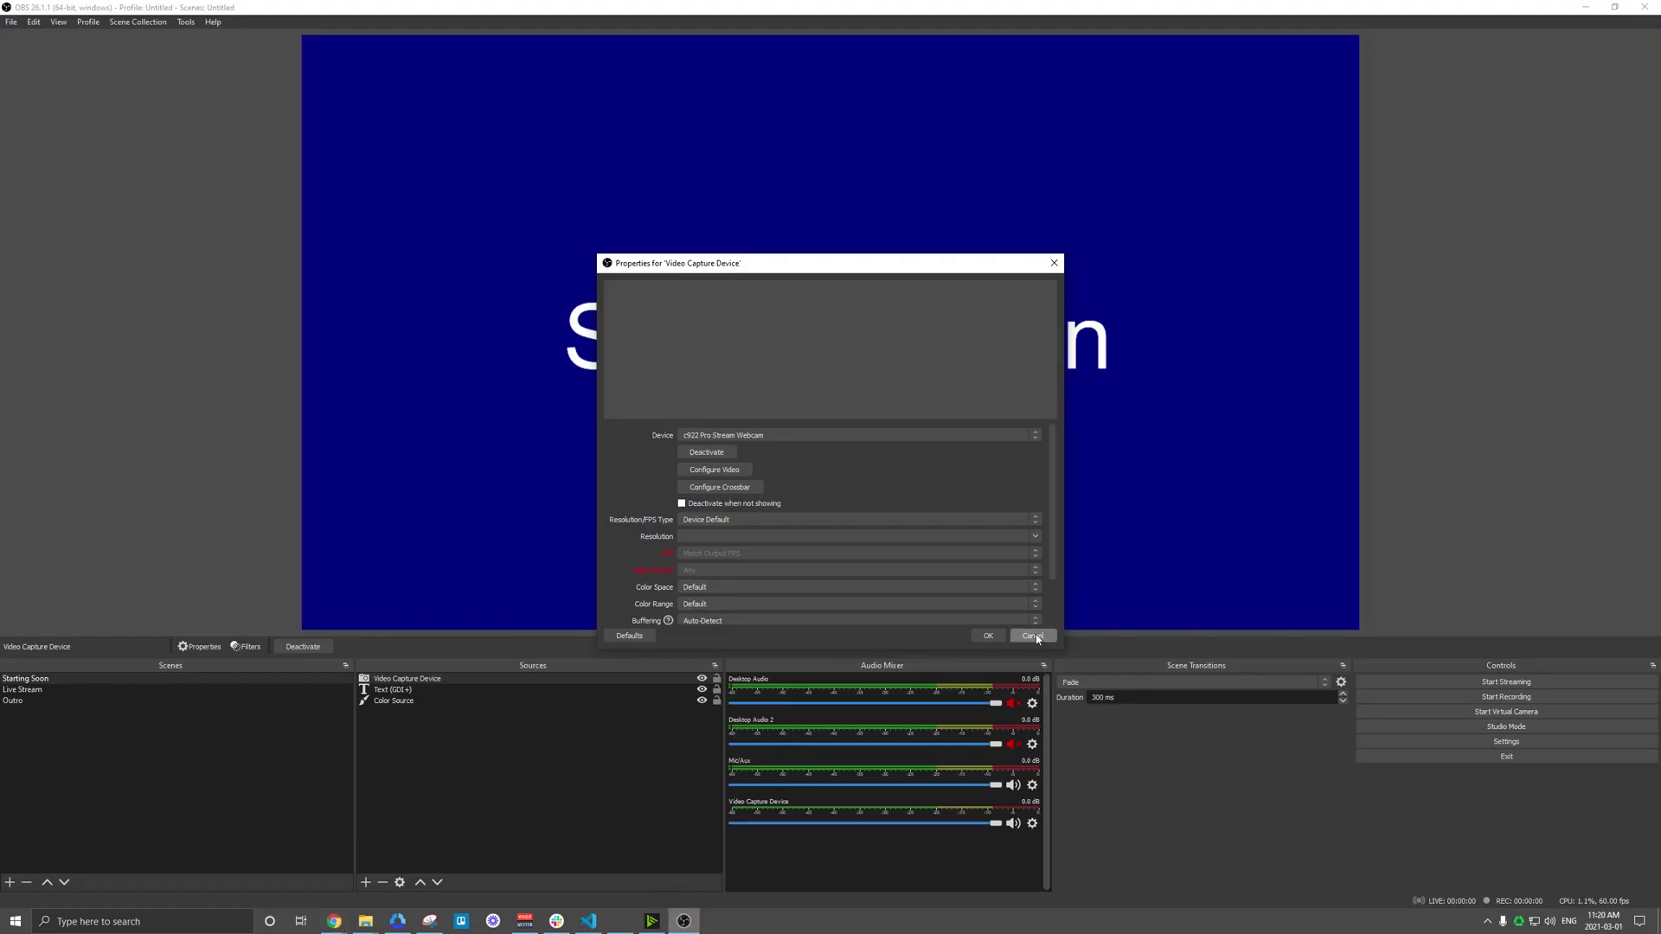
left_click(1036, 636)
Set the webcam source's Resolution/FPS Type to Custom and open the Resolution list.
double_click(394, 679)
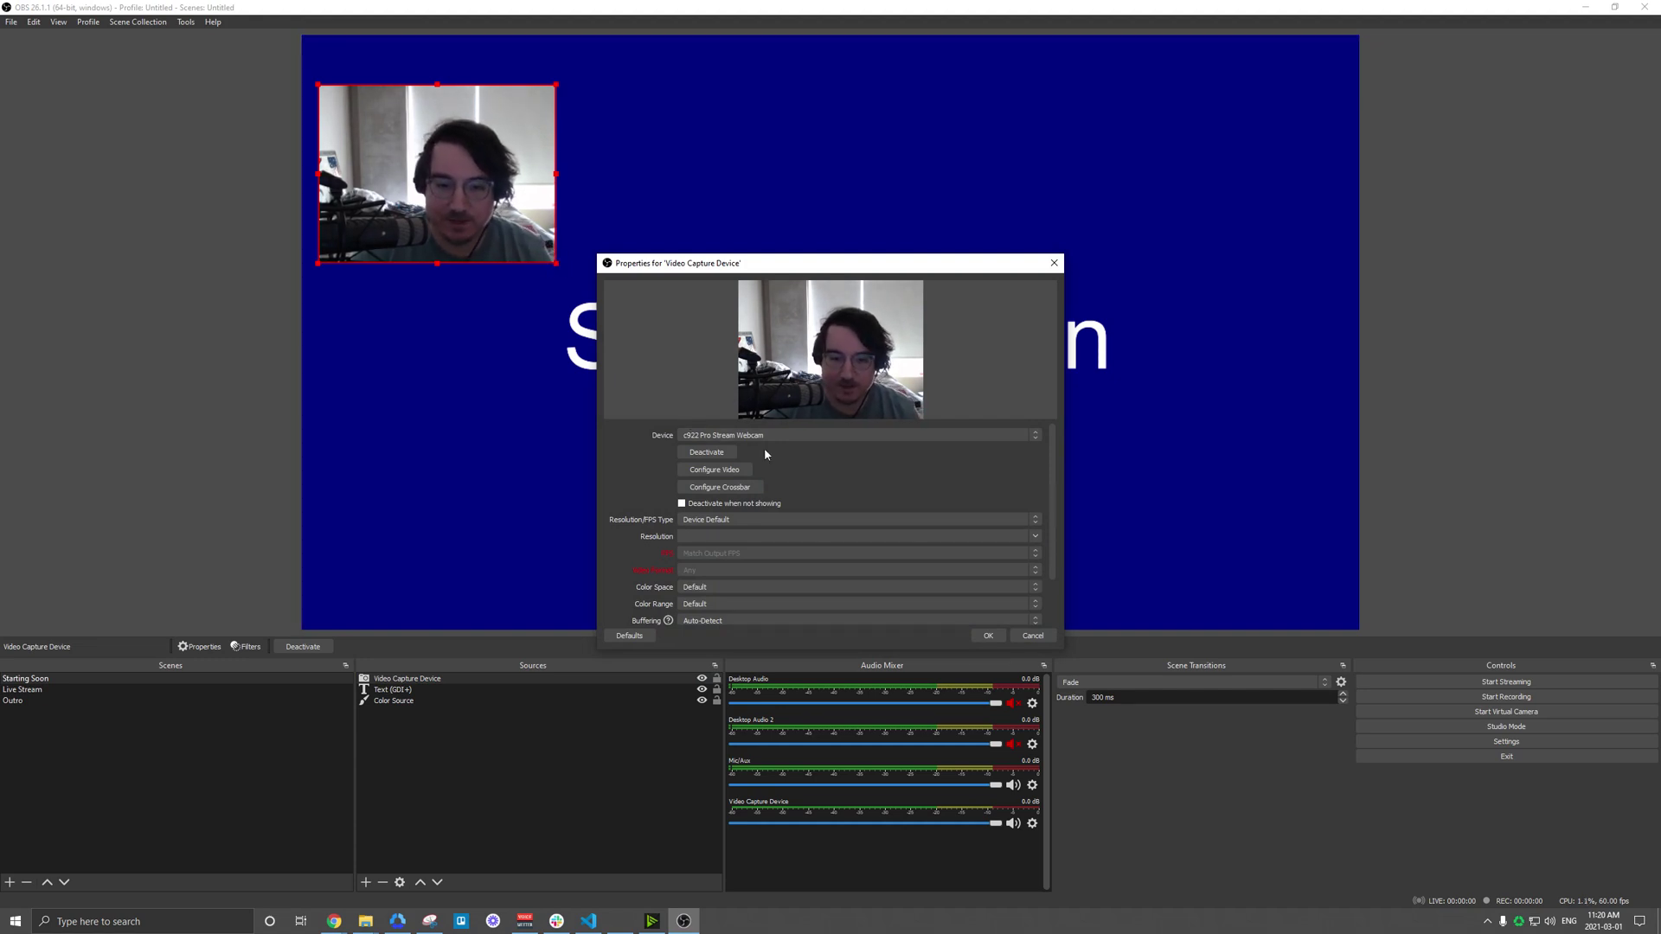
left_click(733, 519)
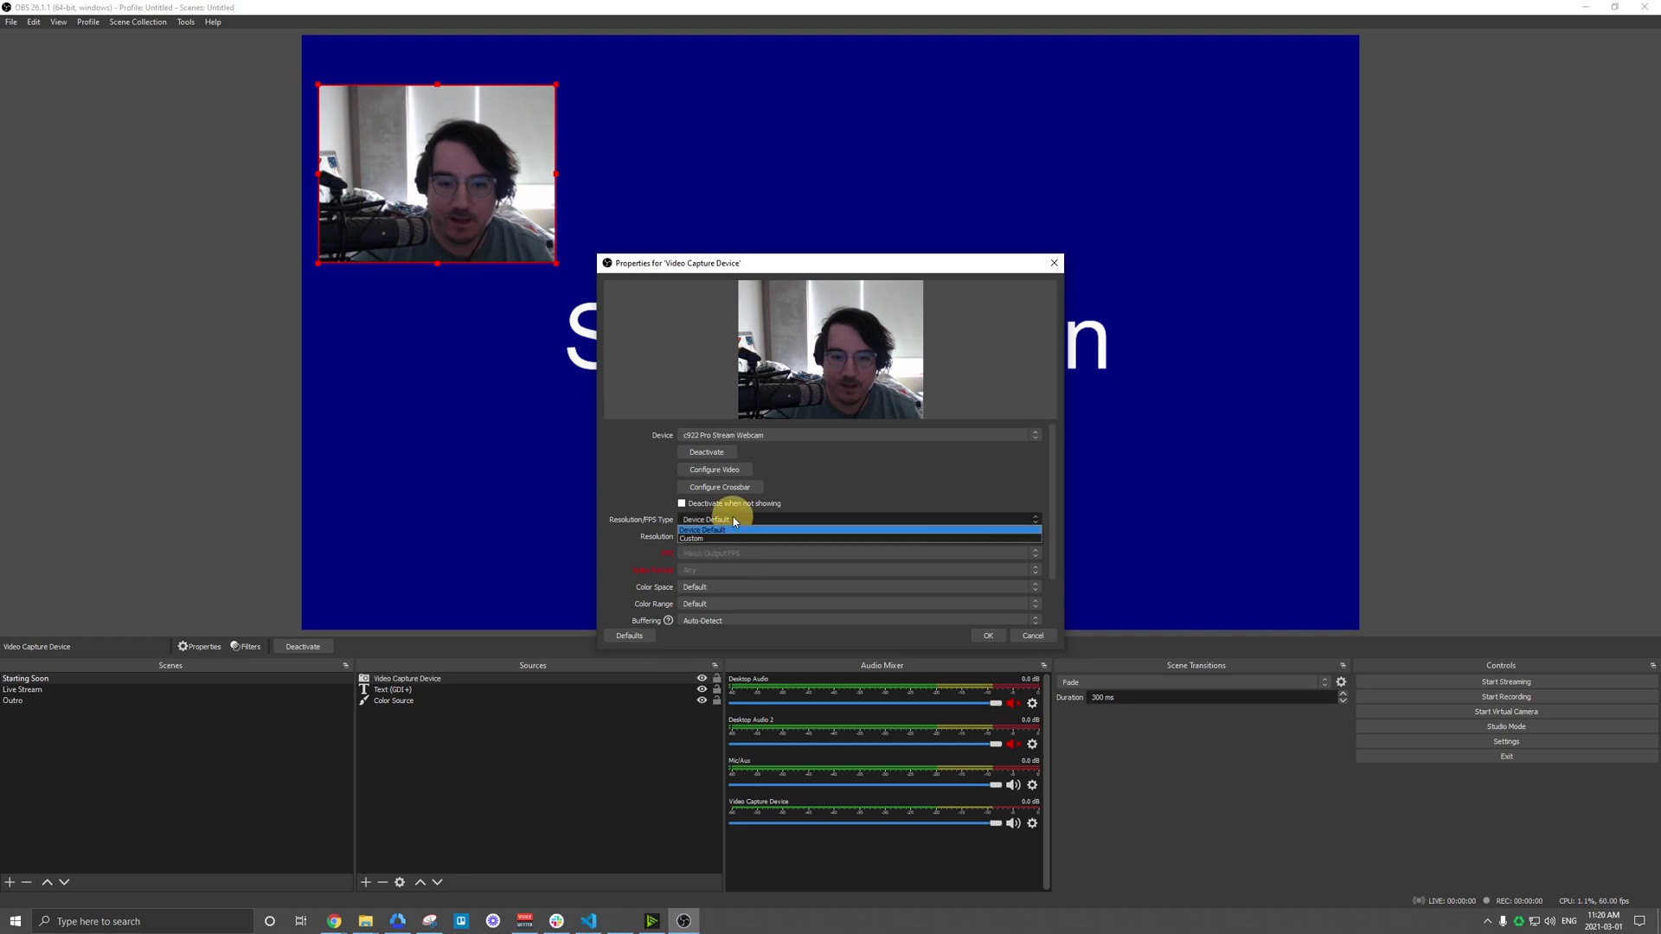
left_click(853, 465)
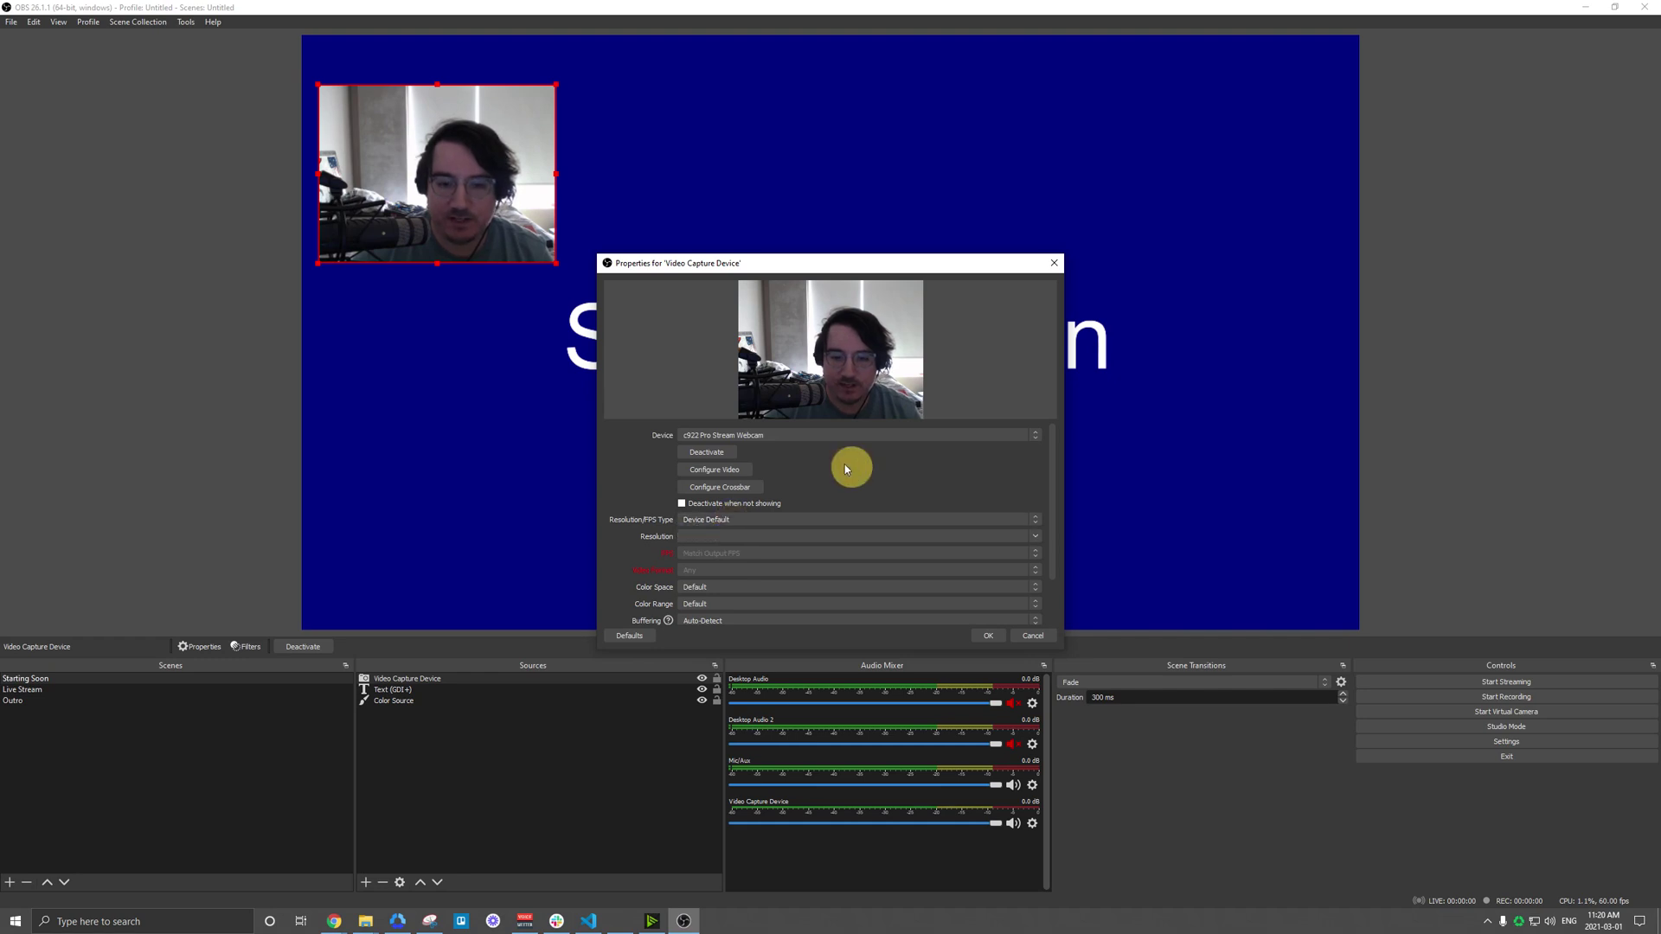
left_click(738, 522)
left_click(740, 521)
left_click(737, 520)
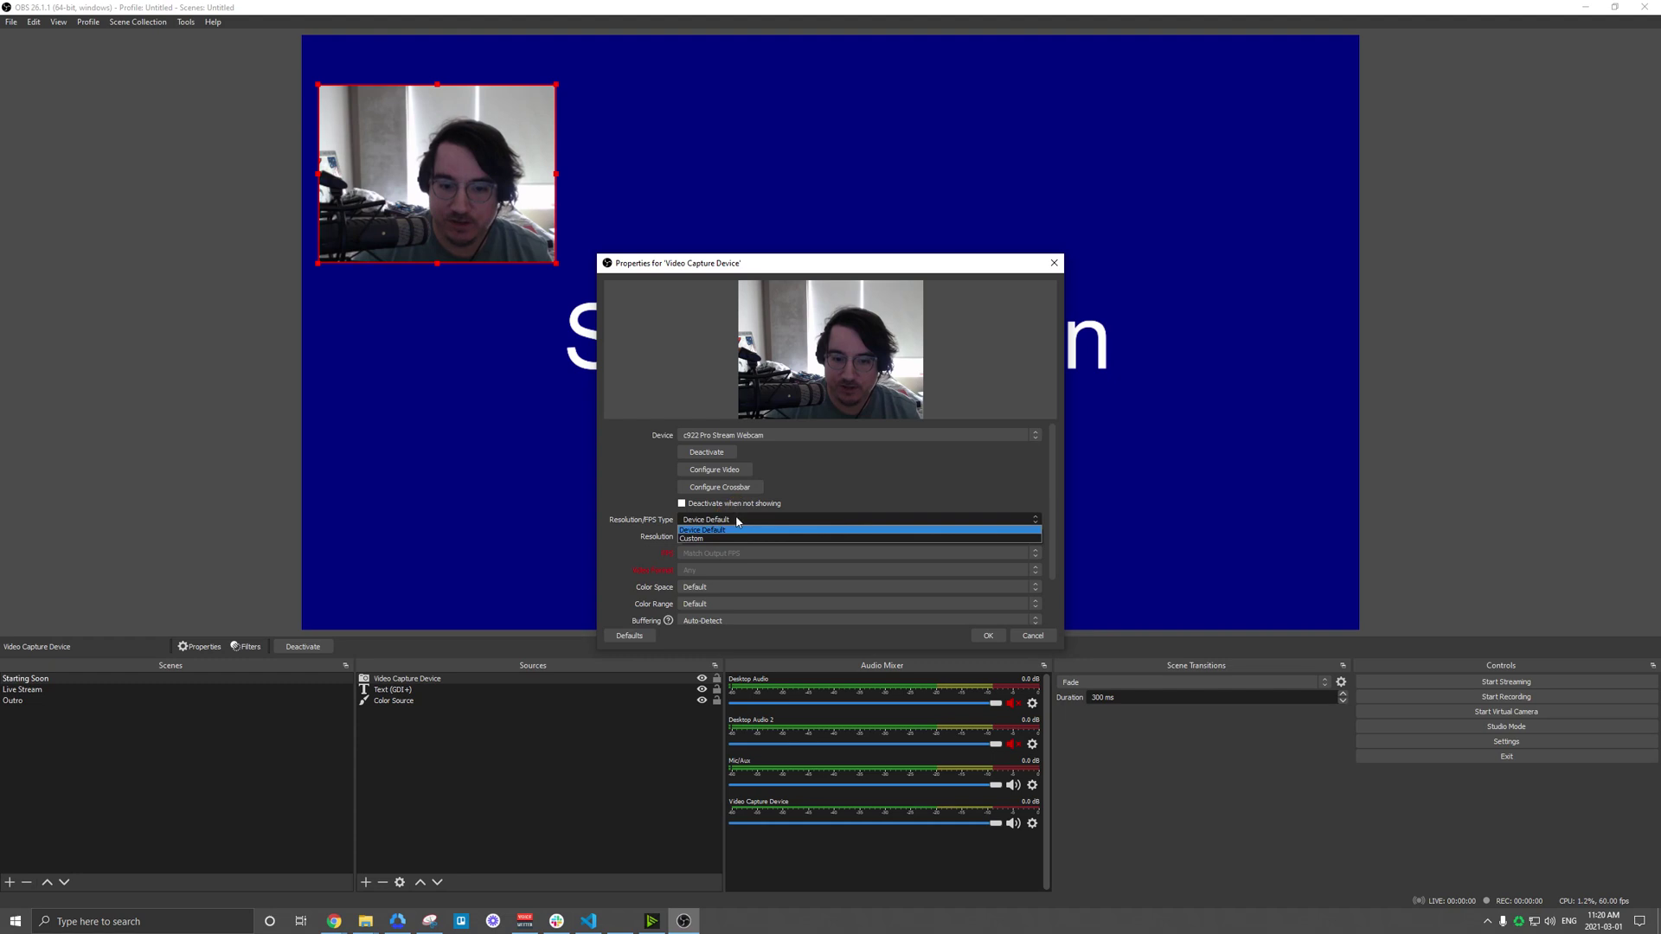
left_click_drag(706, 528, 711, 539)
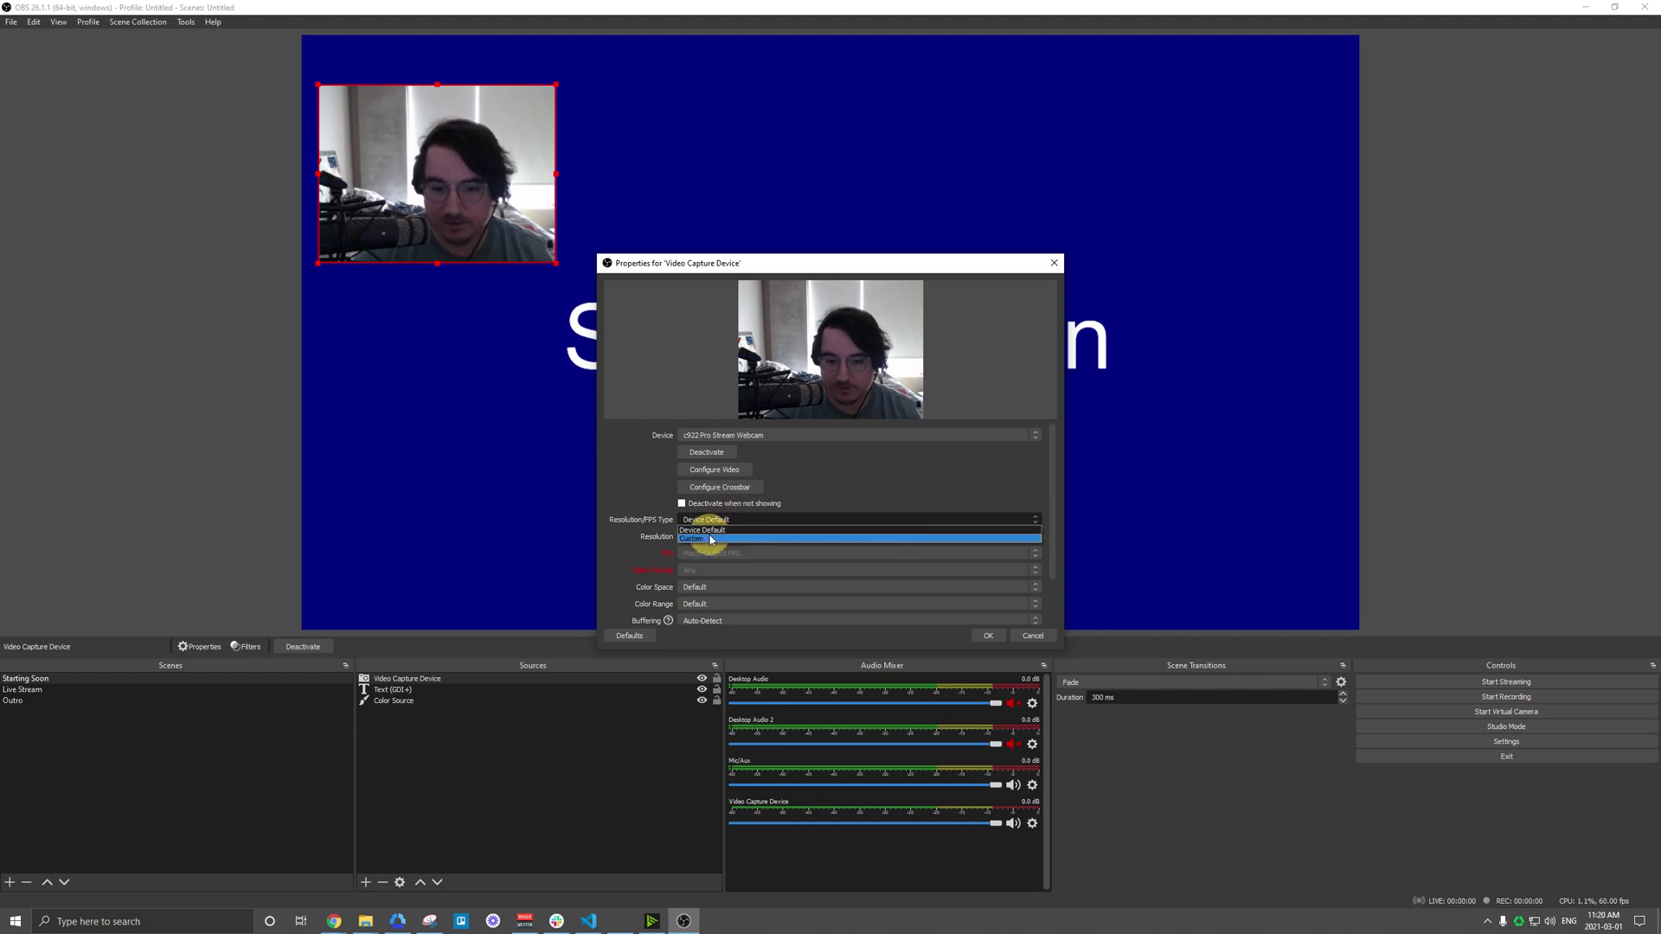
left_click(711, 540)
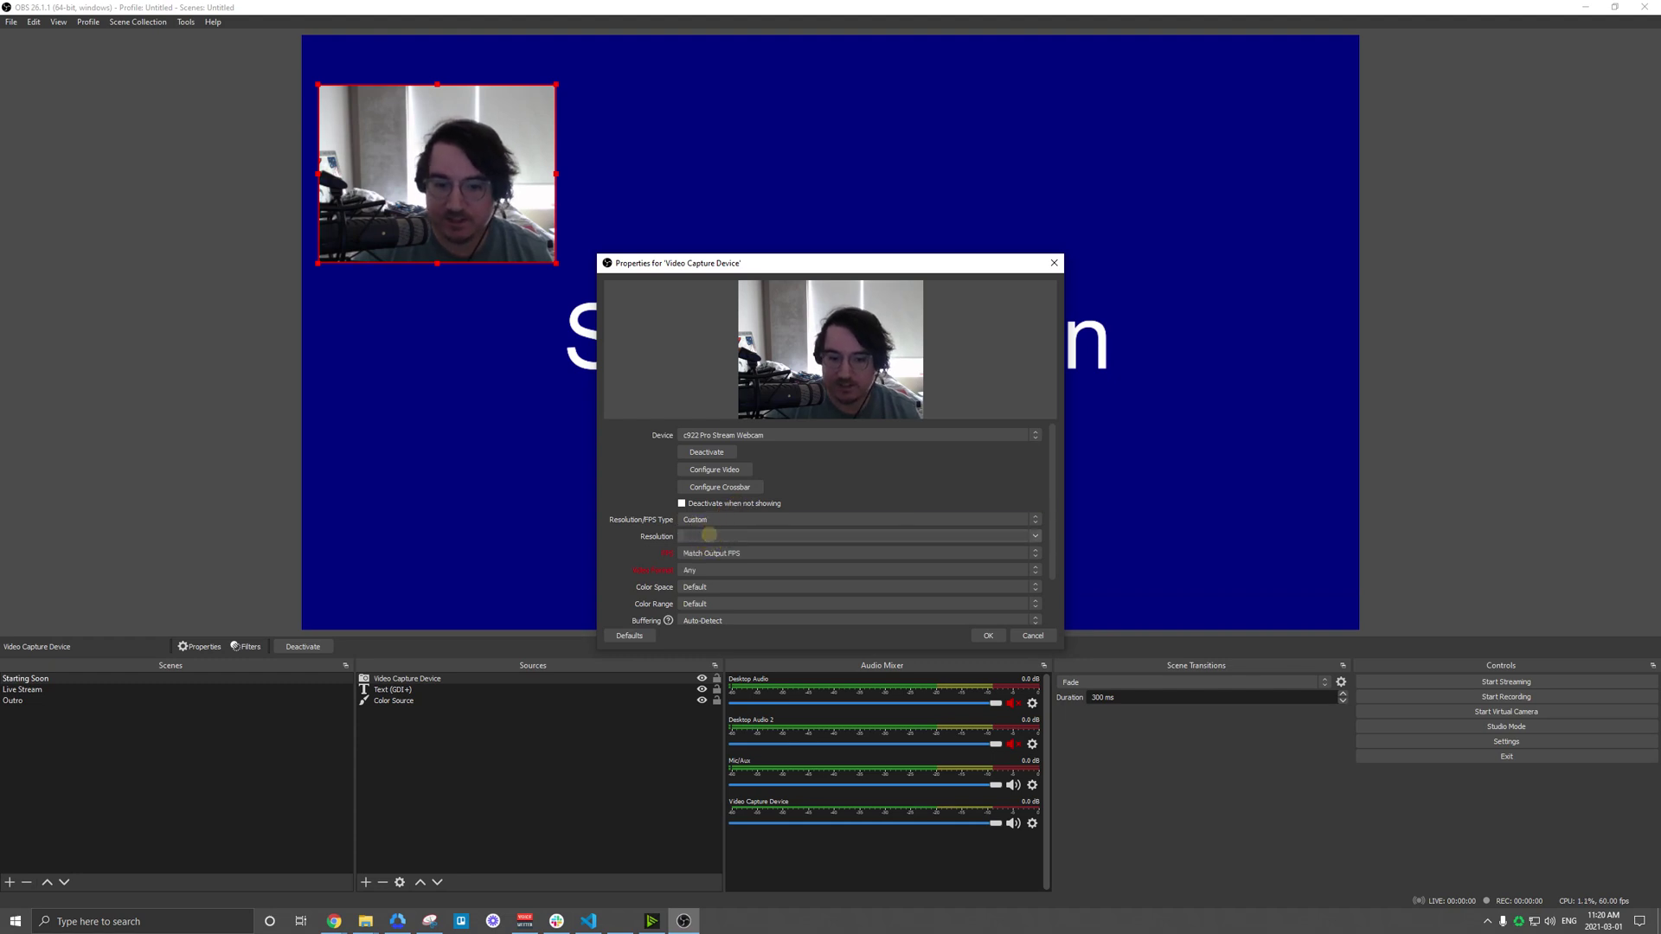
left_click(1036, 538)
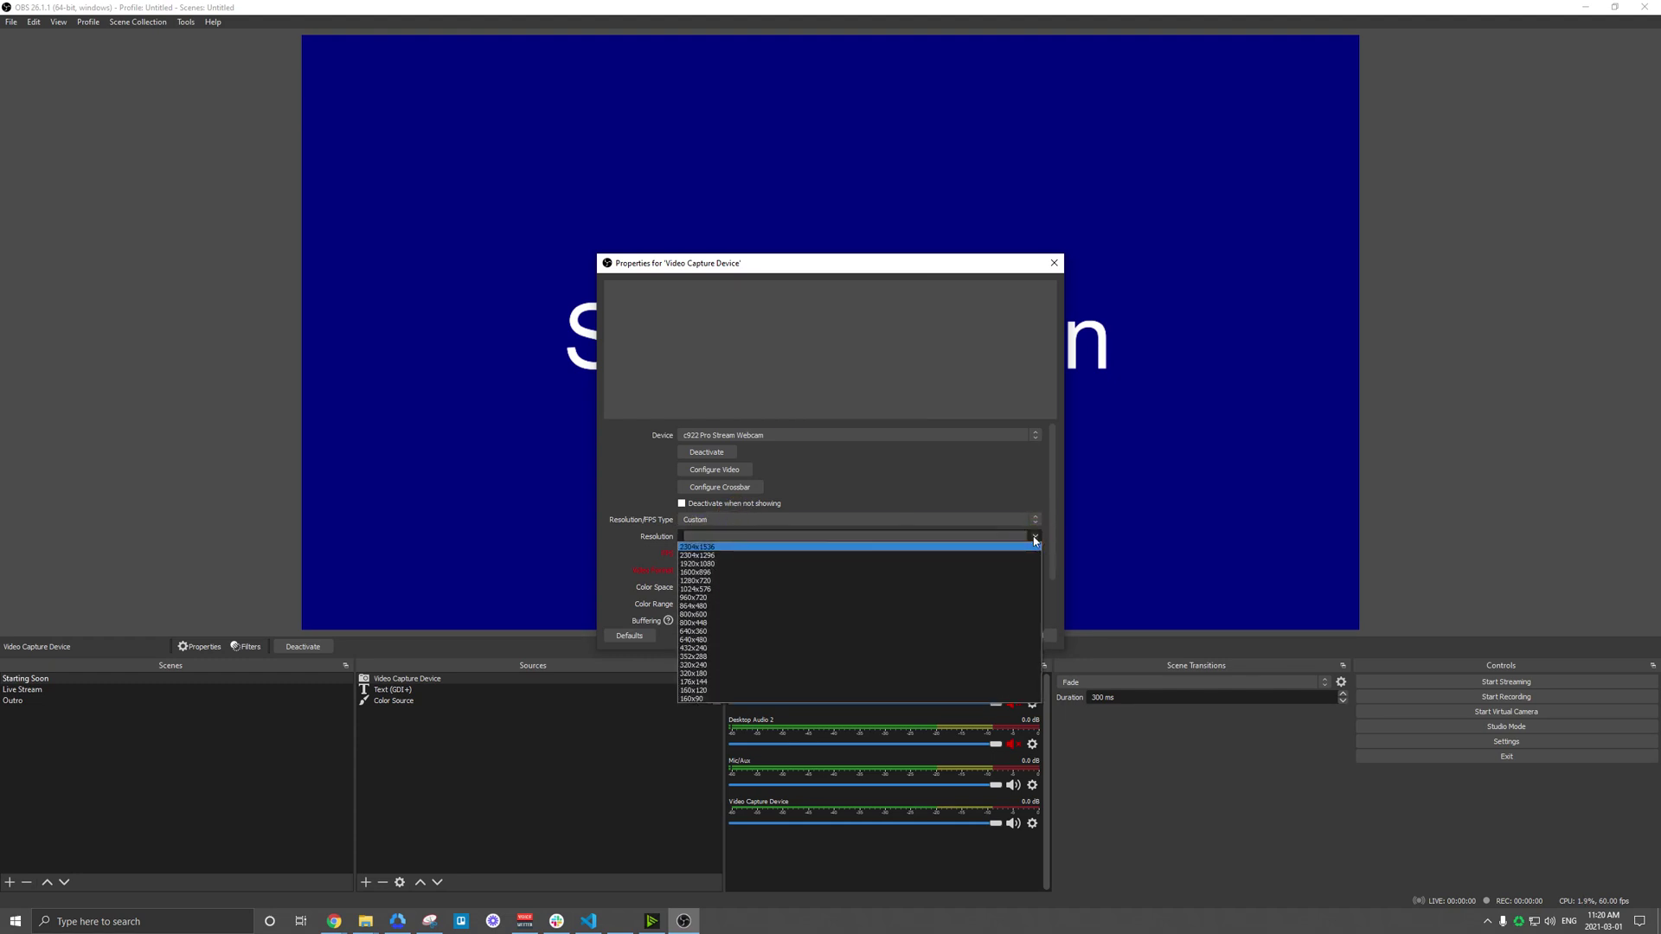
Set resolution 1920x1080 and FPS to Highest FPS, leaving color space at Default.
left_click(720, 564)
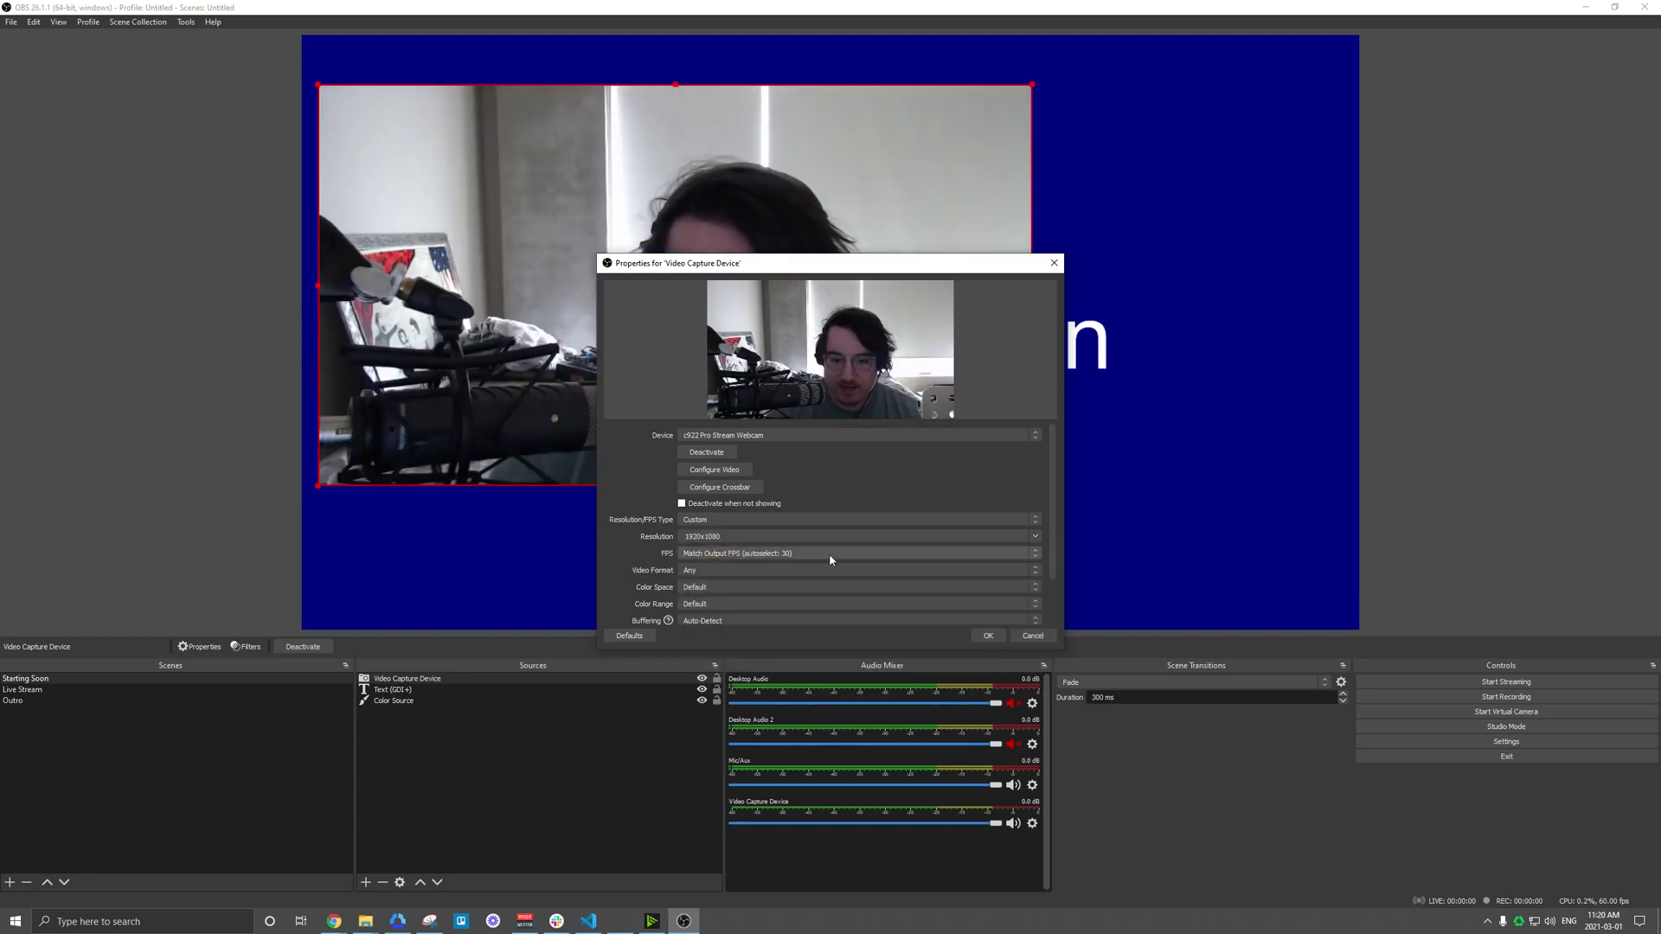
left_click(833, 553)
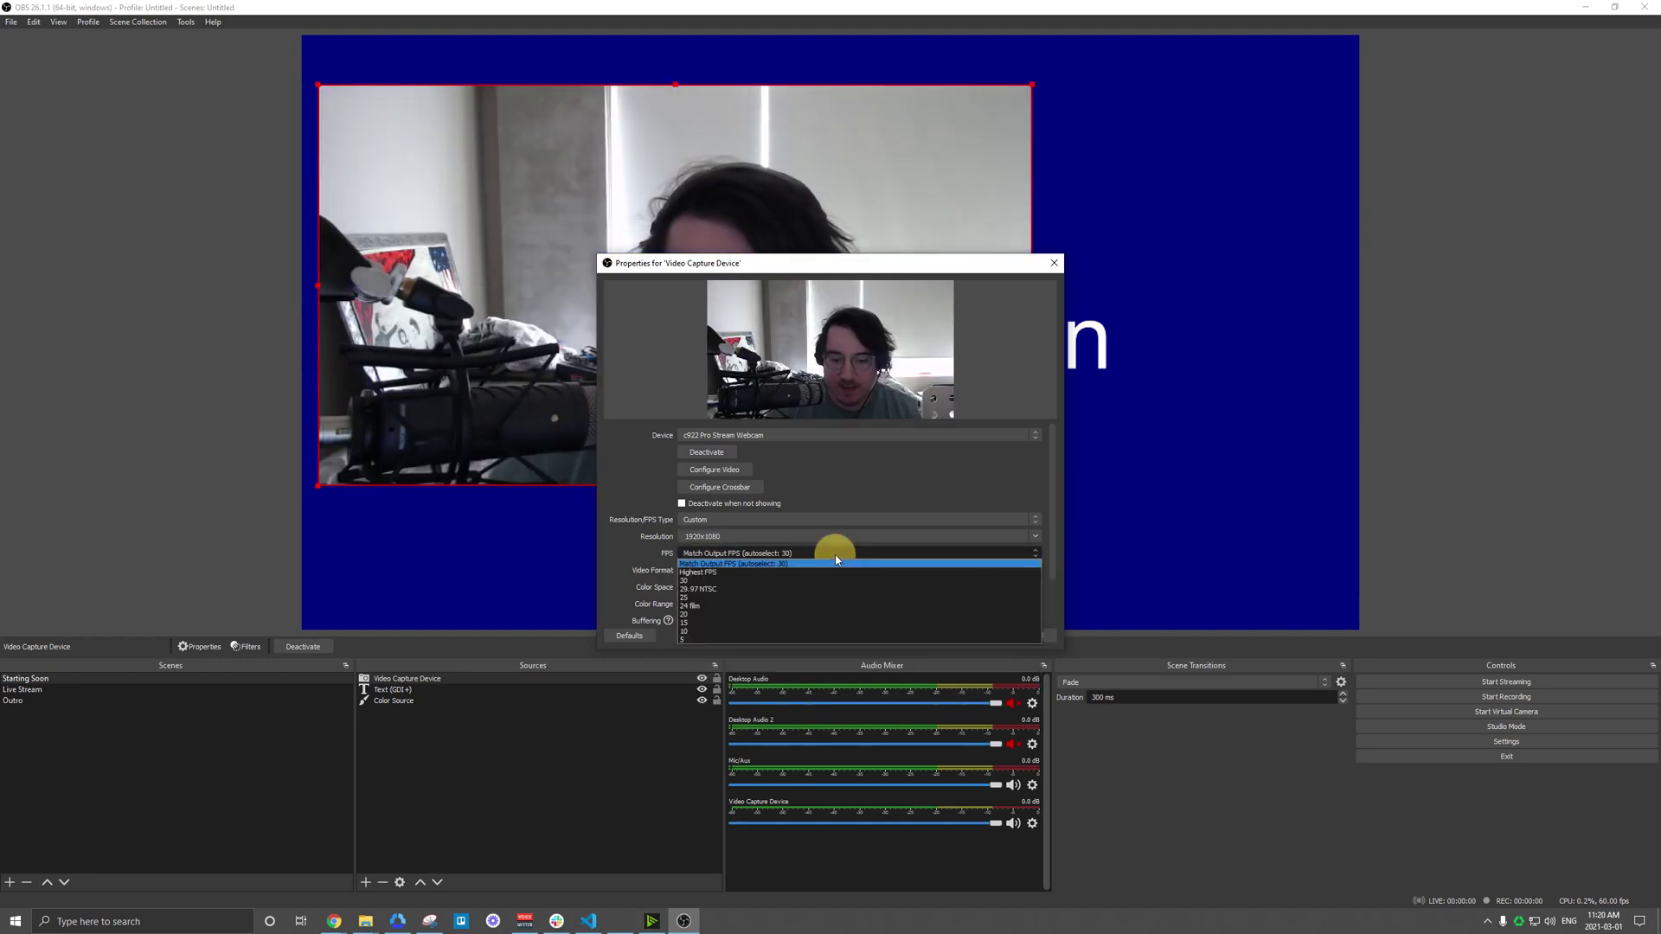
left_click(694, 574)
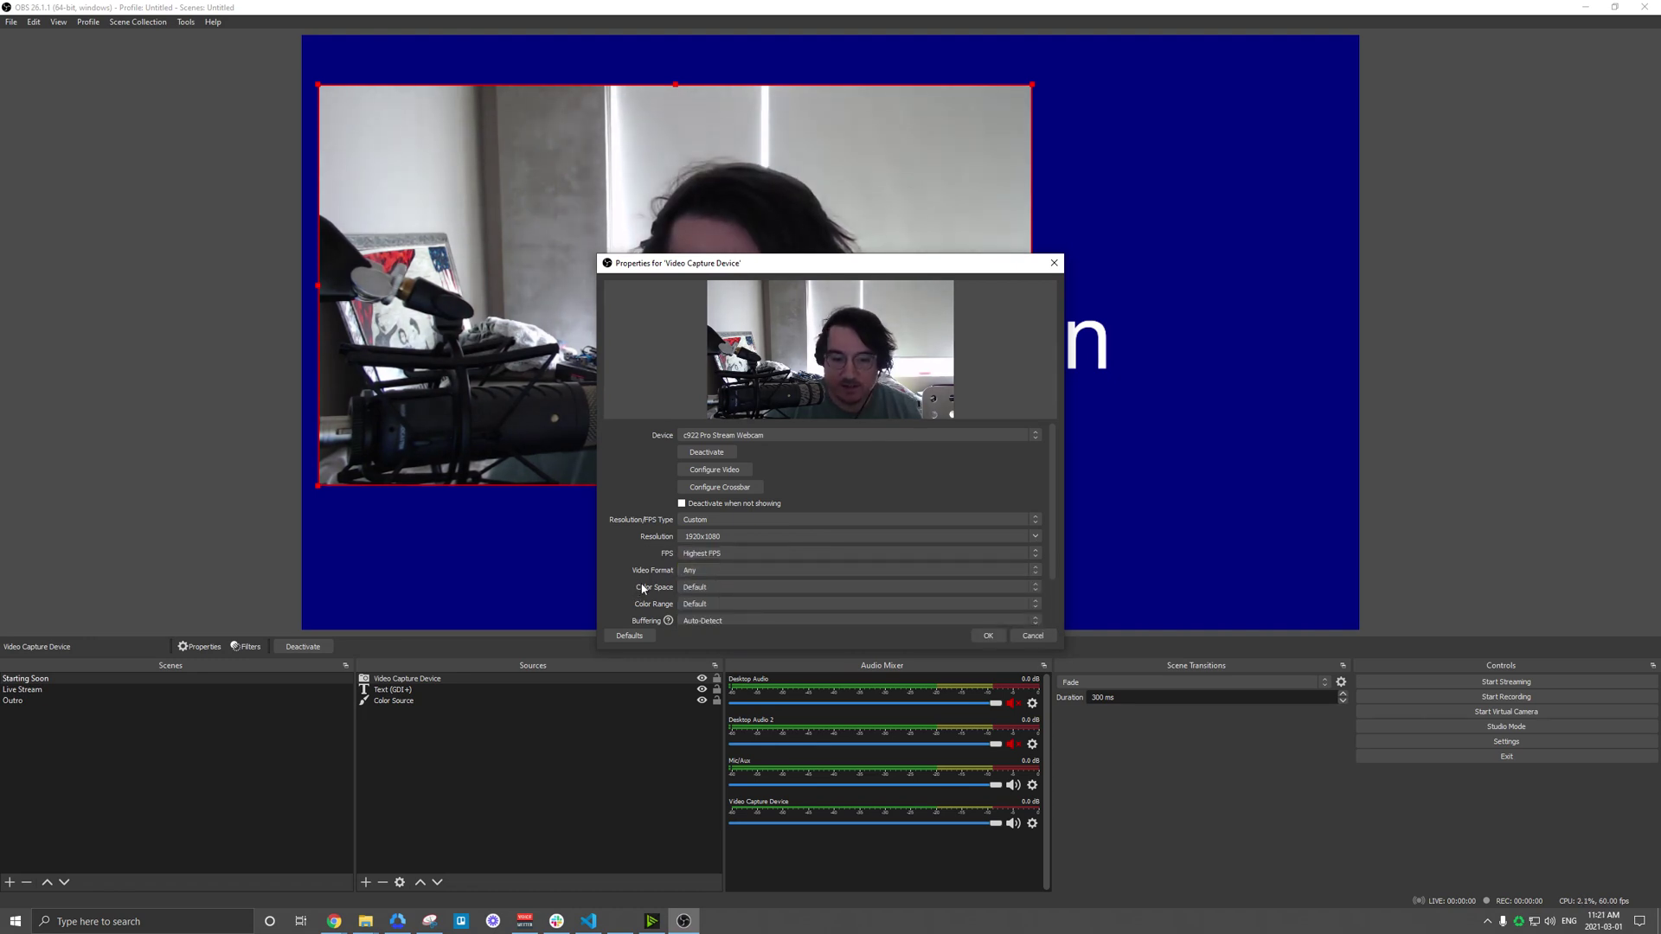
scroll(710, 562, "down", 1)
left_click(723, 548)
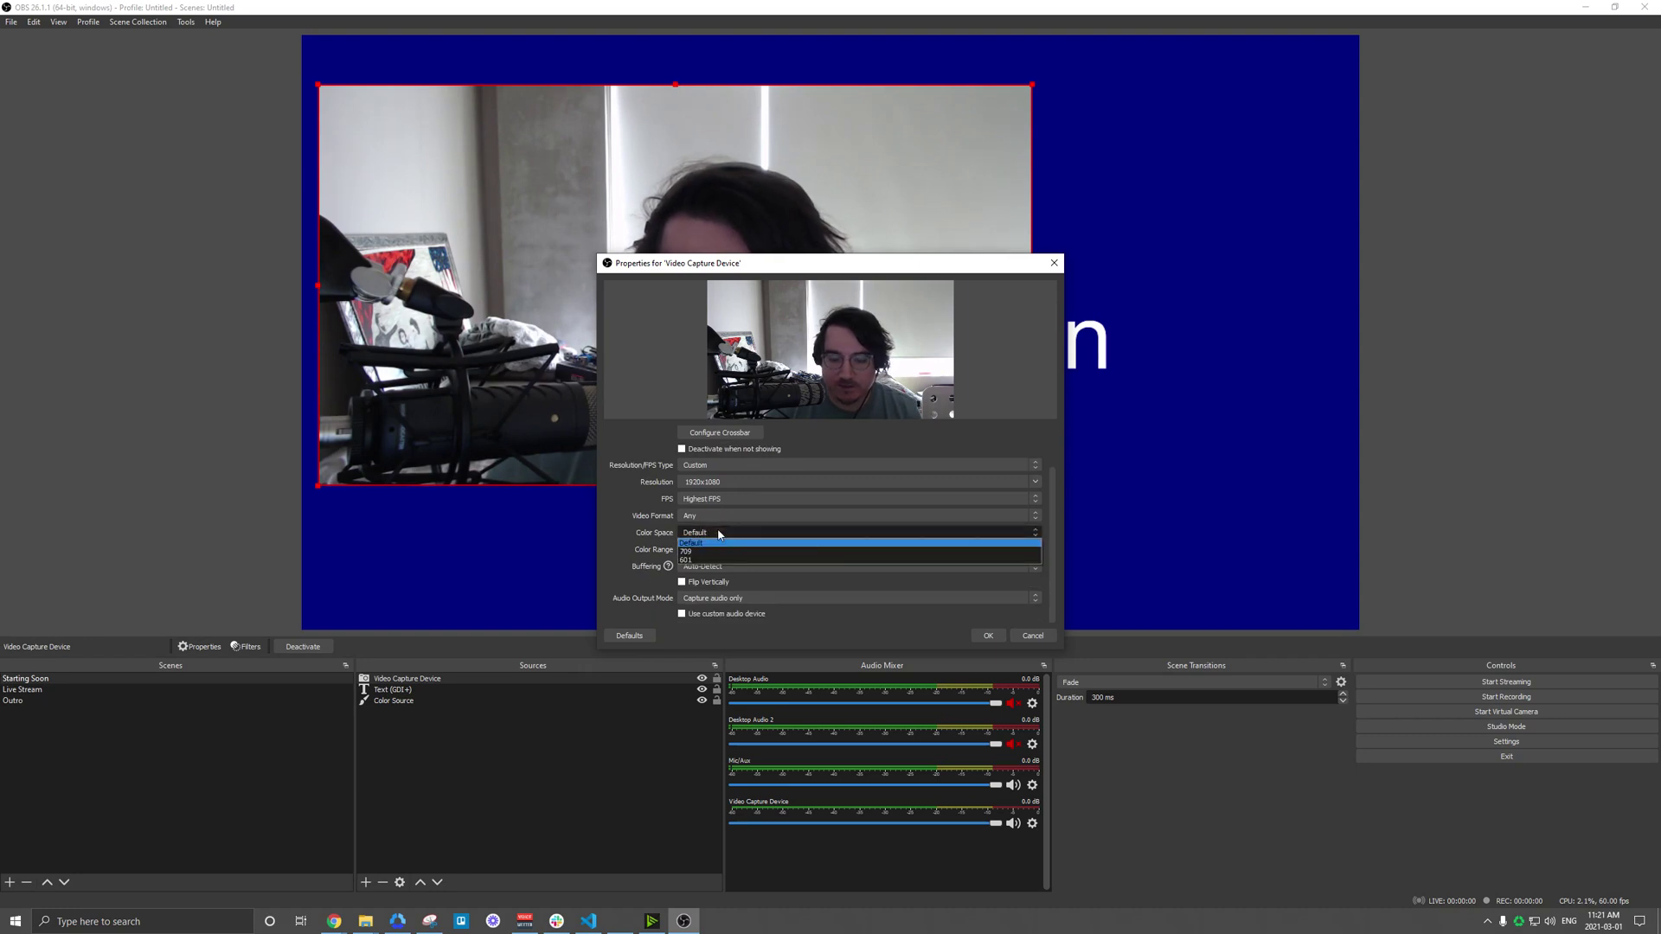
left_click(653, 545)
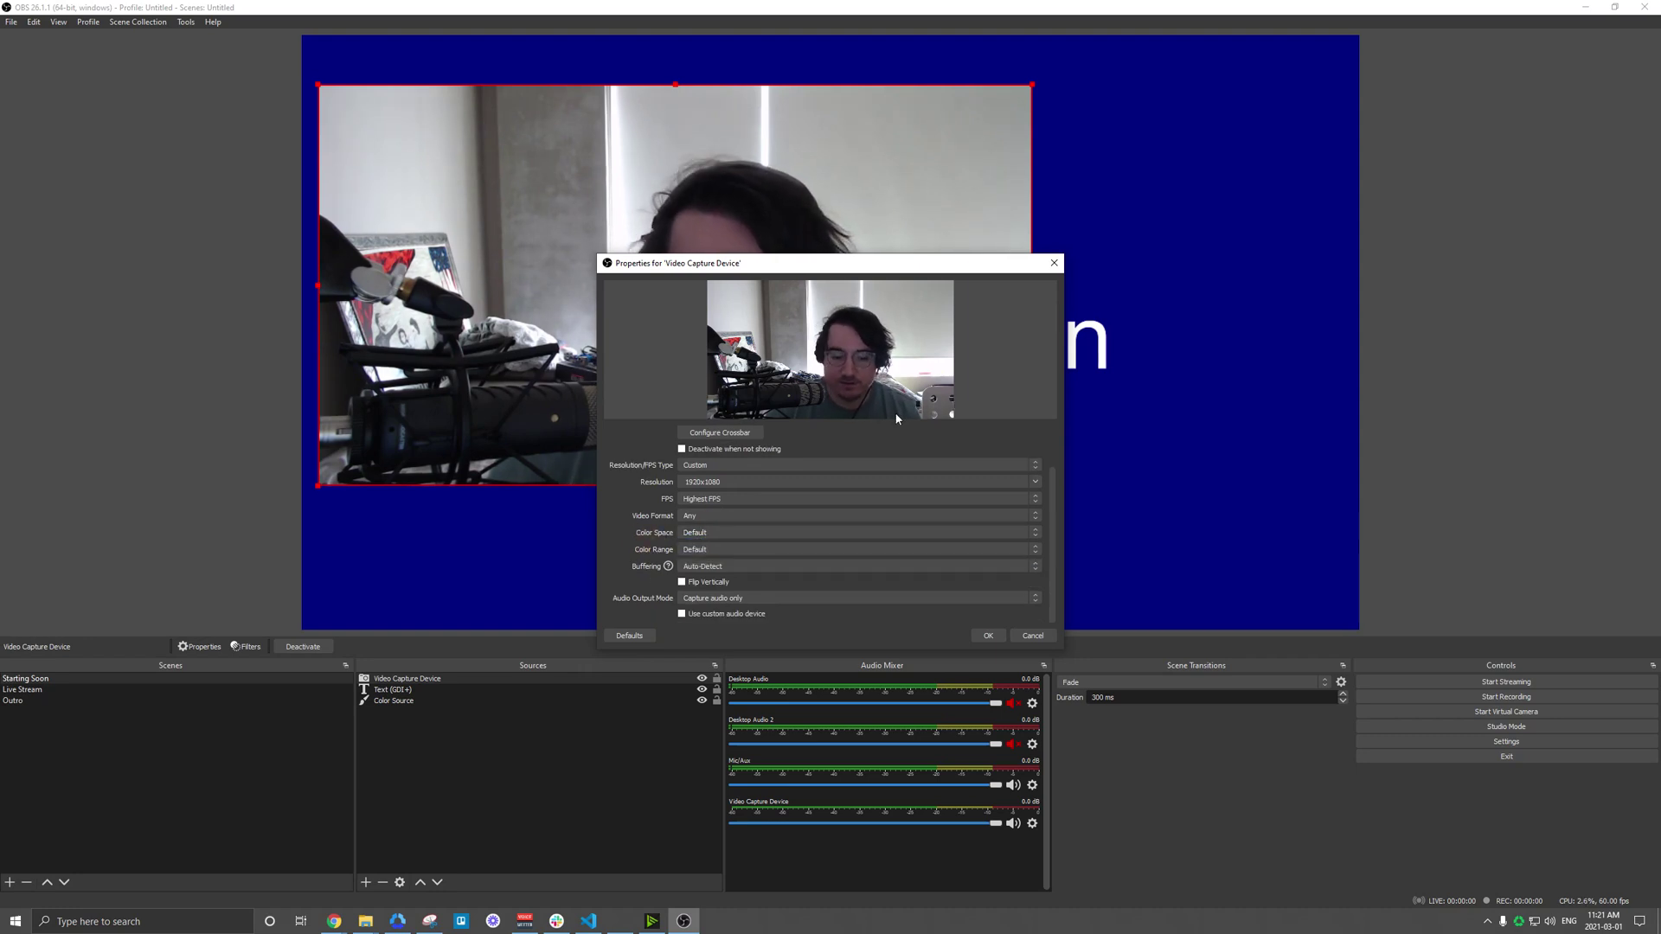
Switch the capture device to Camera (NVIDIA Broadcast).
scroll(736, 473, "up", 1)
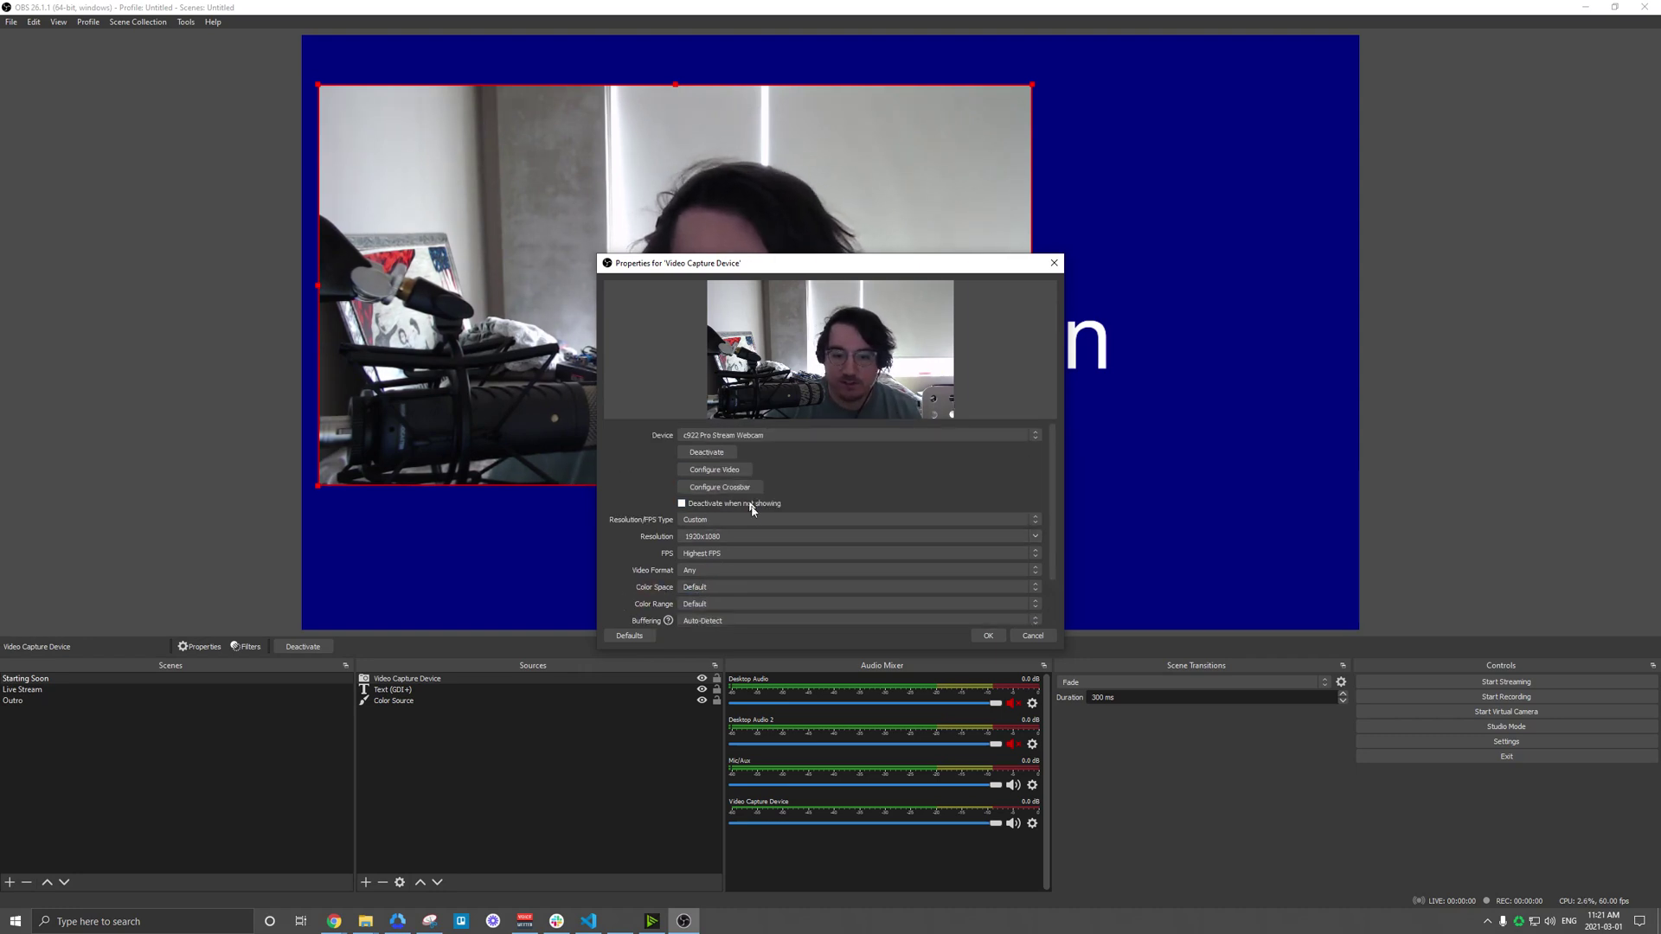
left_click(740, 435)
left_click(727, 454)
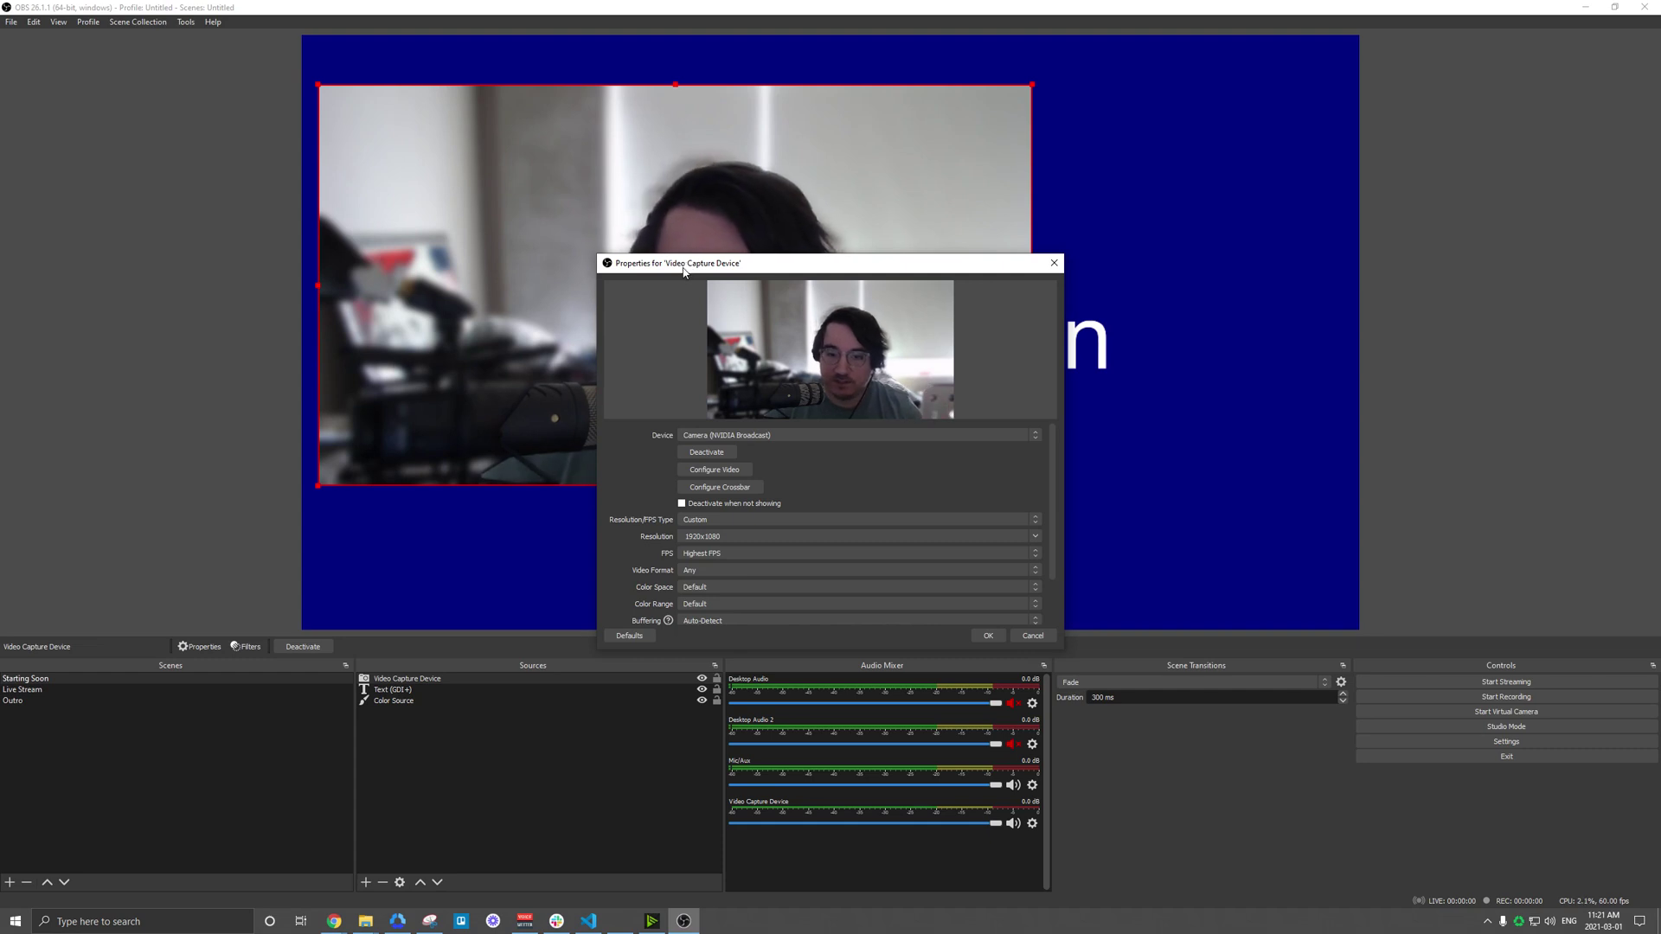
left_click(651, 921)
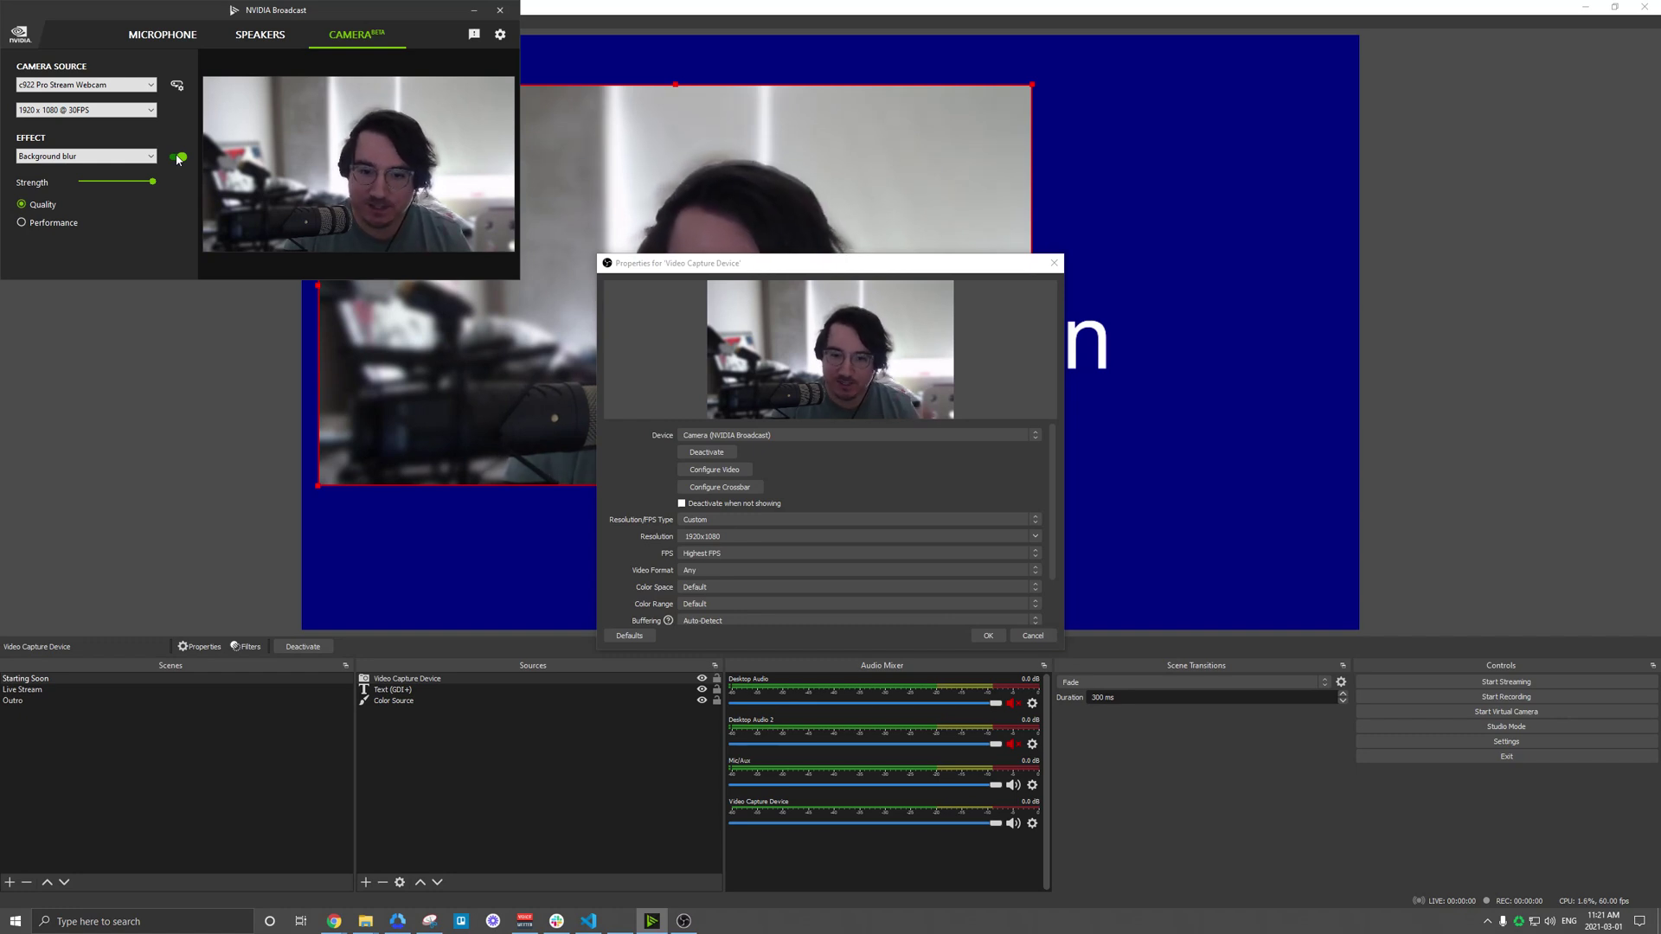
left_click(755, 445)
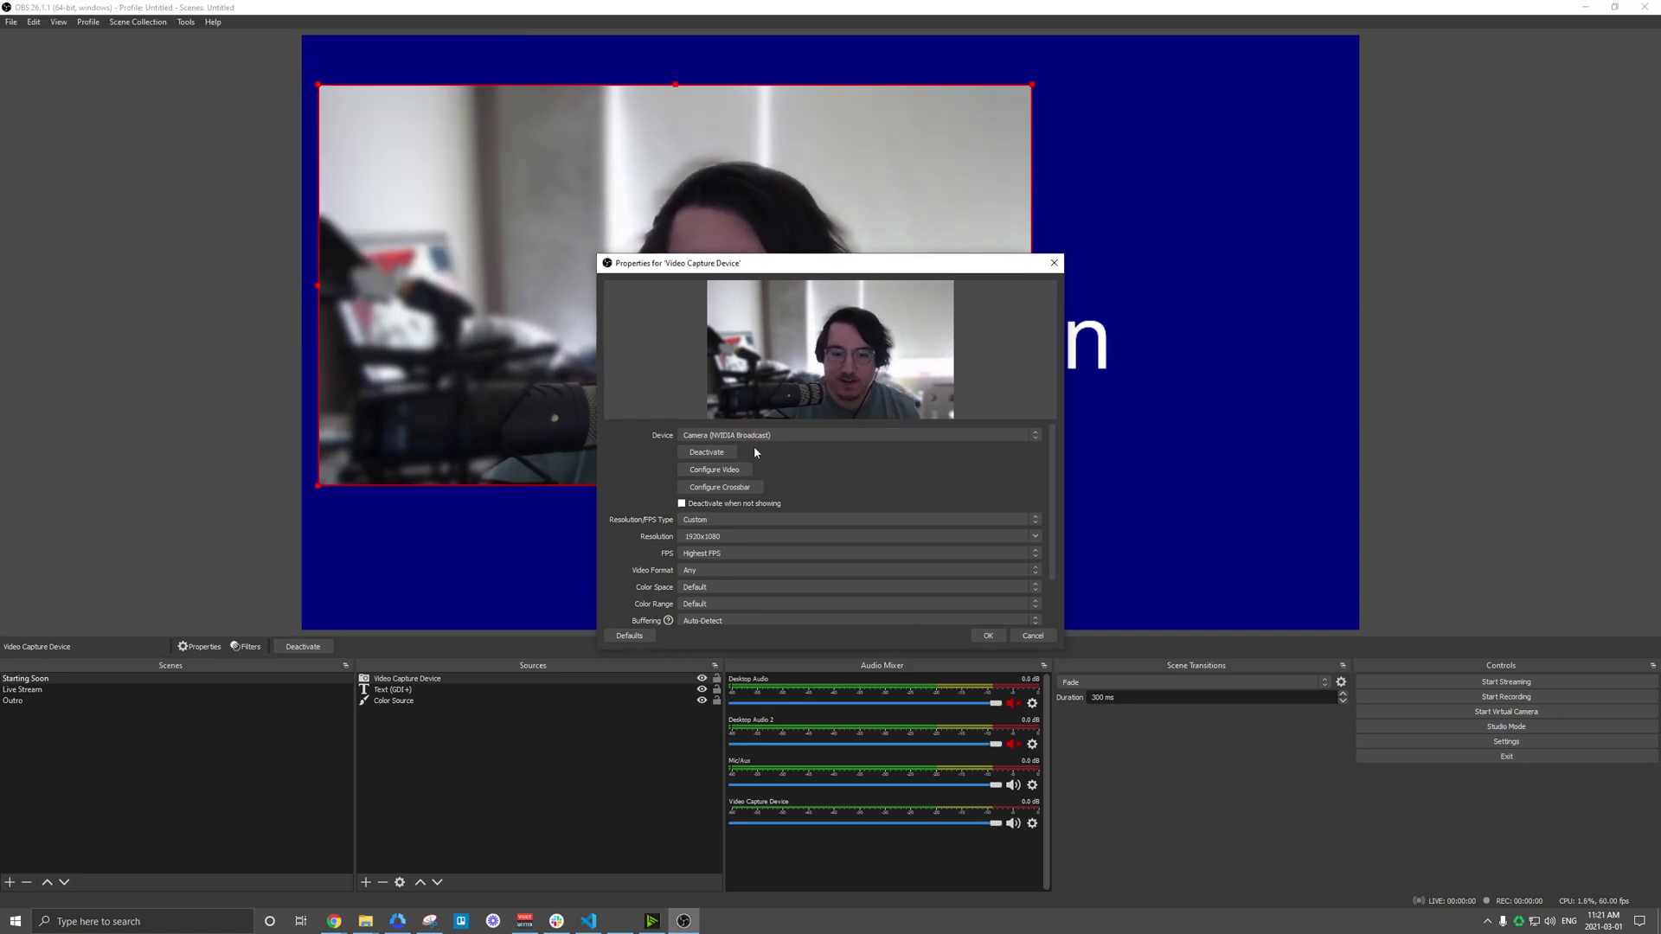
left_click(754, 436)
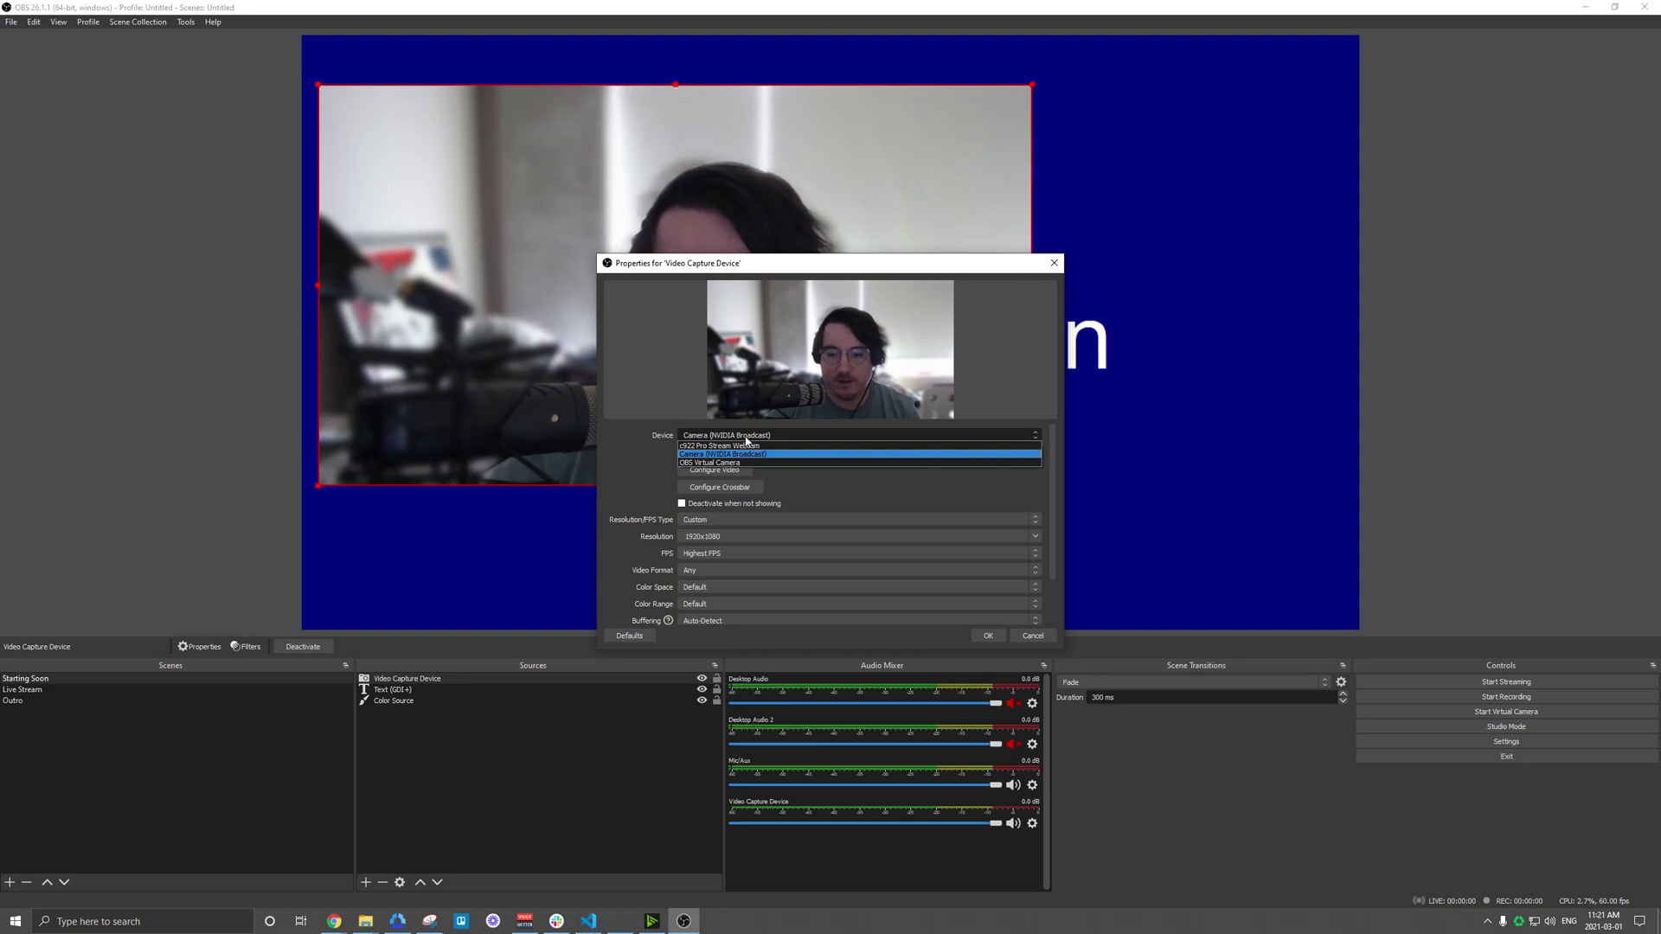